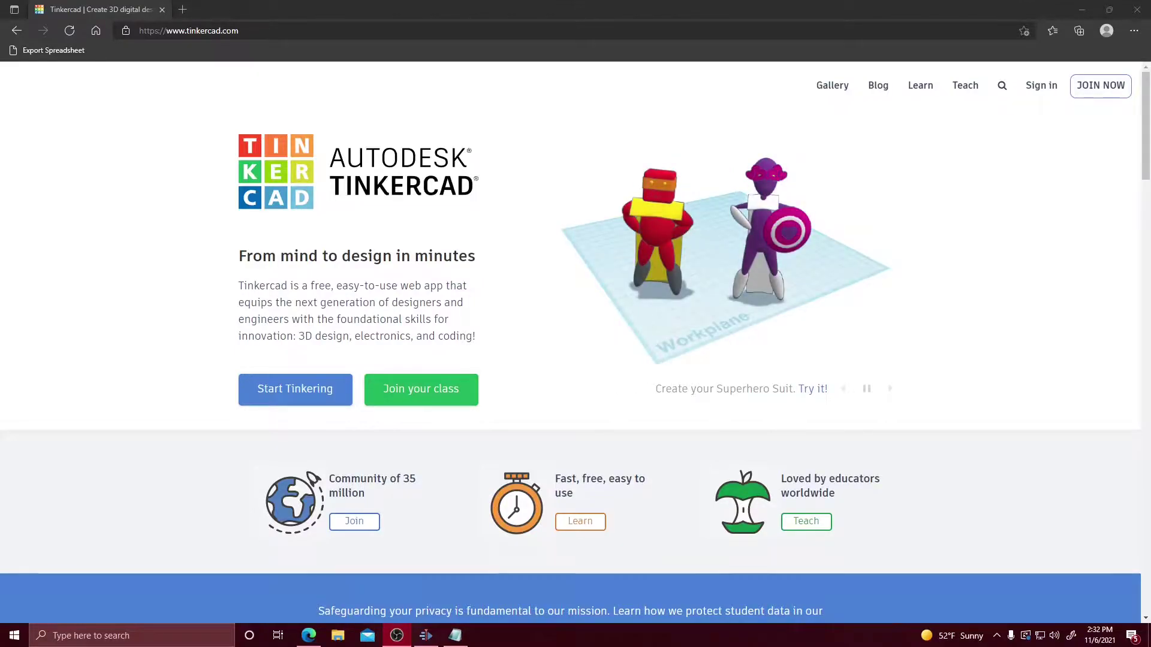
Choose the Educators sign-up, accept the teacher agreement, then sign in with email or username
click(1097, 97)
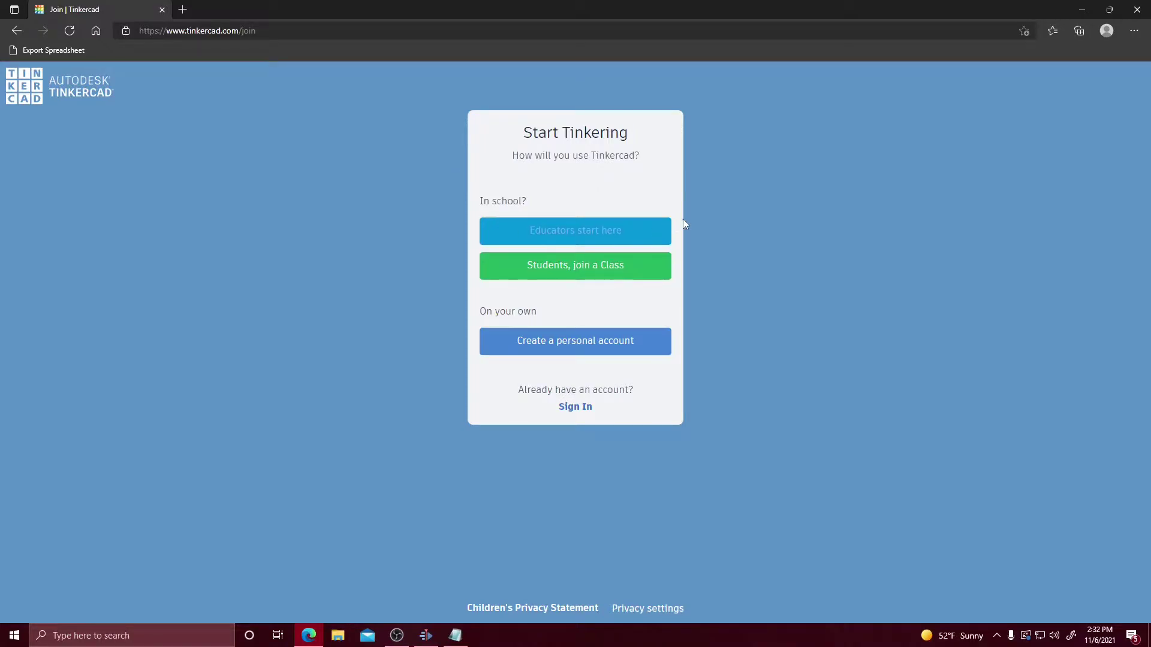
click(666, 236)
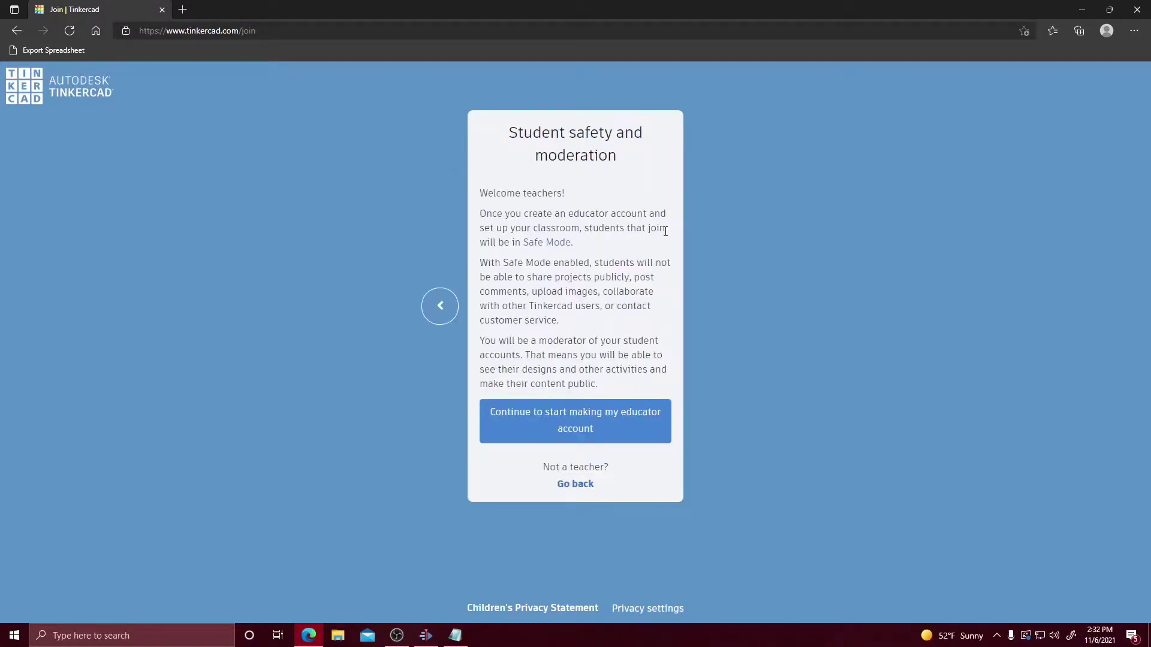
click(635, 426)
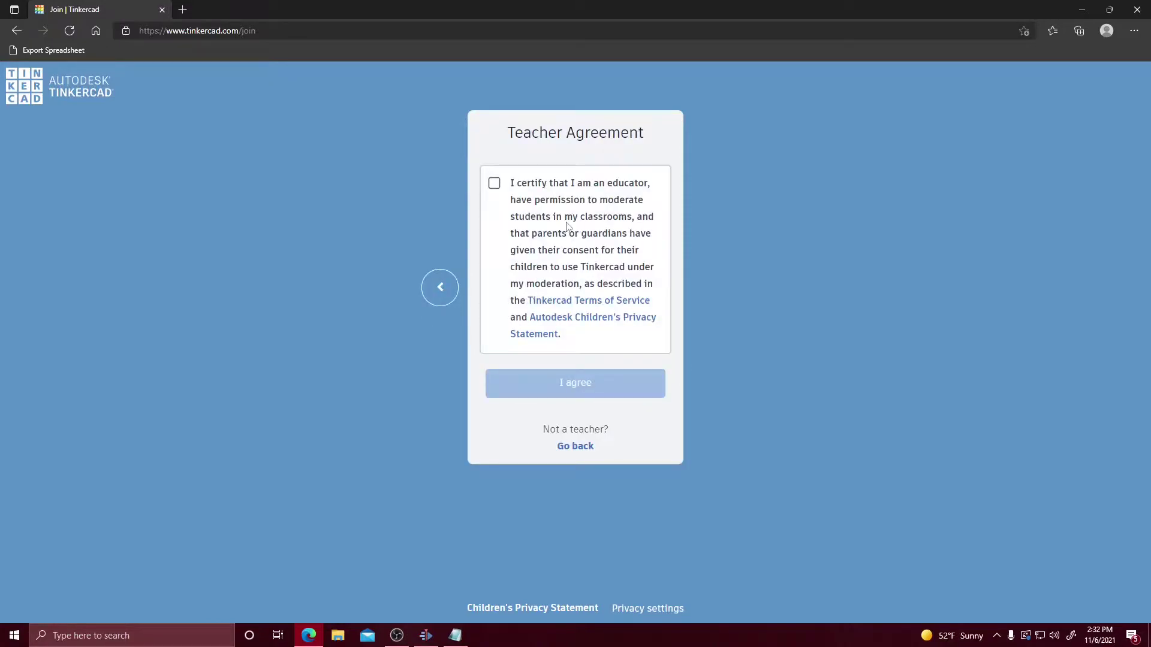
click(568, 225)
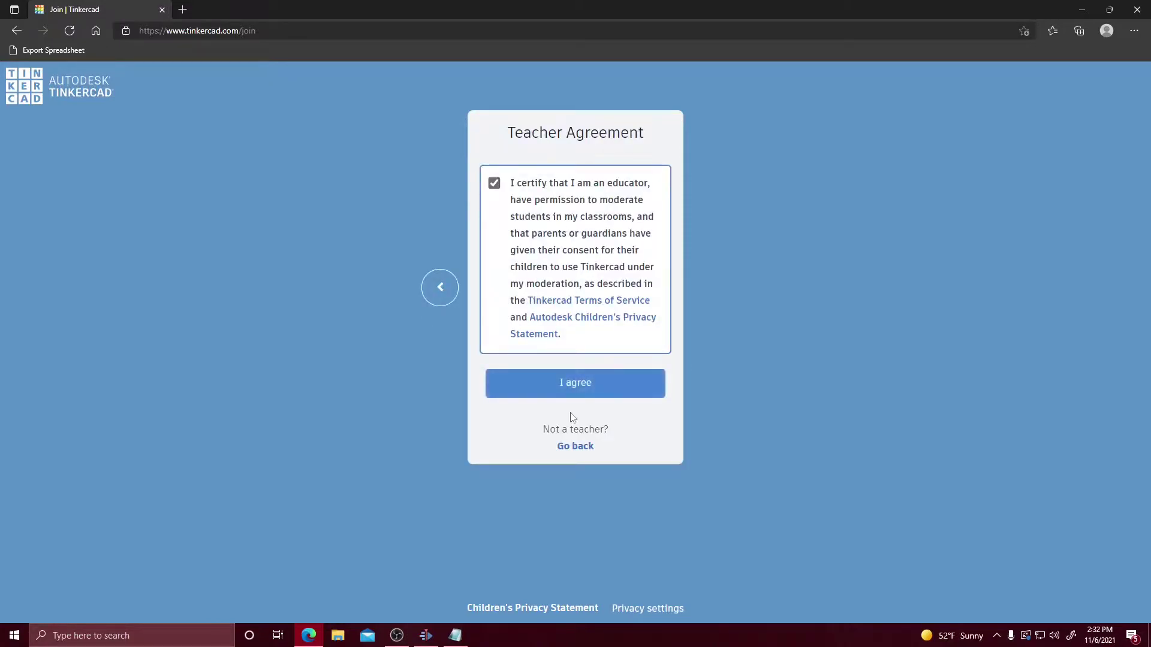
click(589, 387)
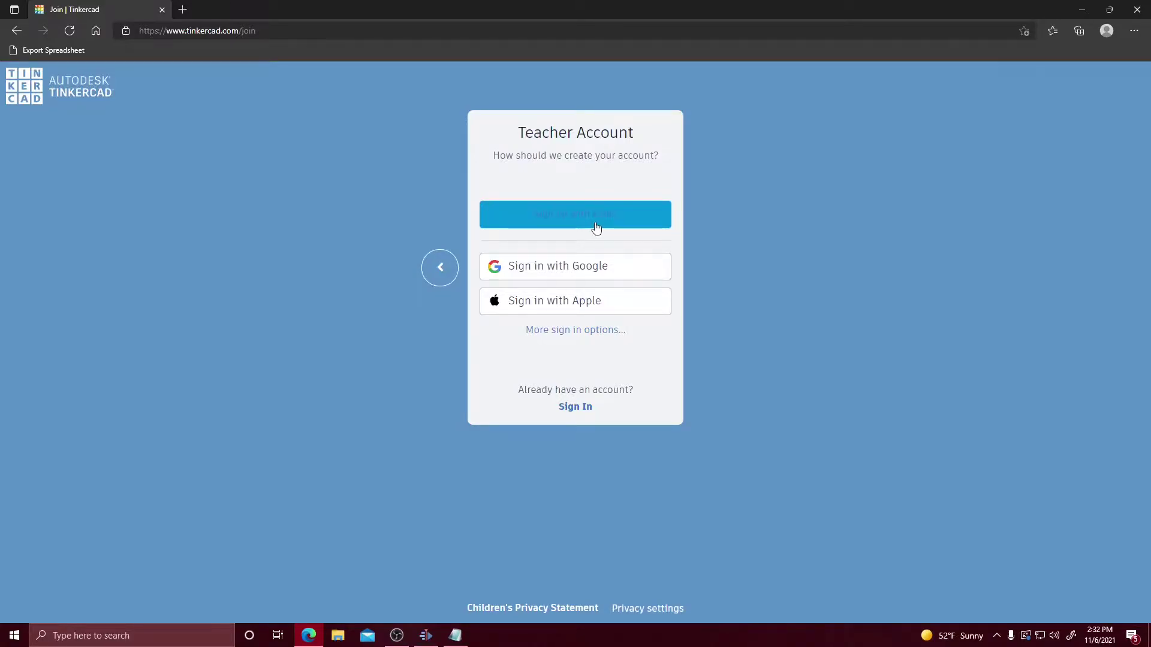
click(572, 407)
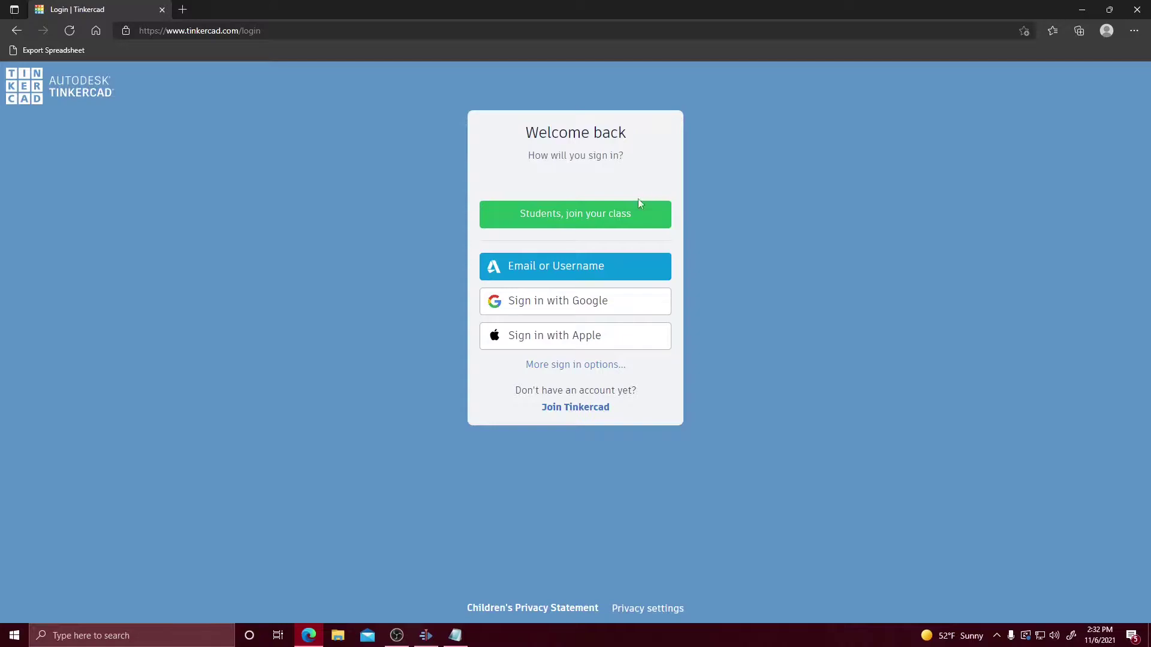
click(606, 269)
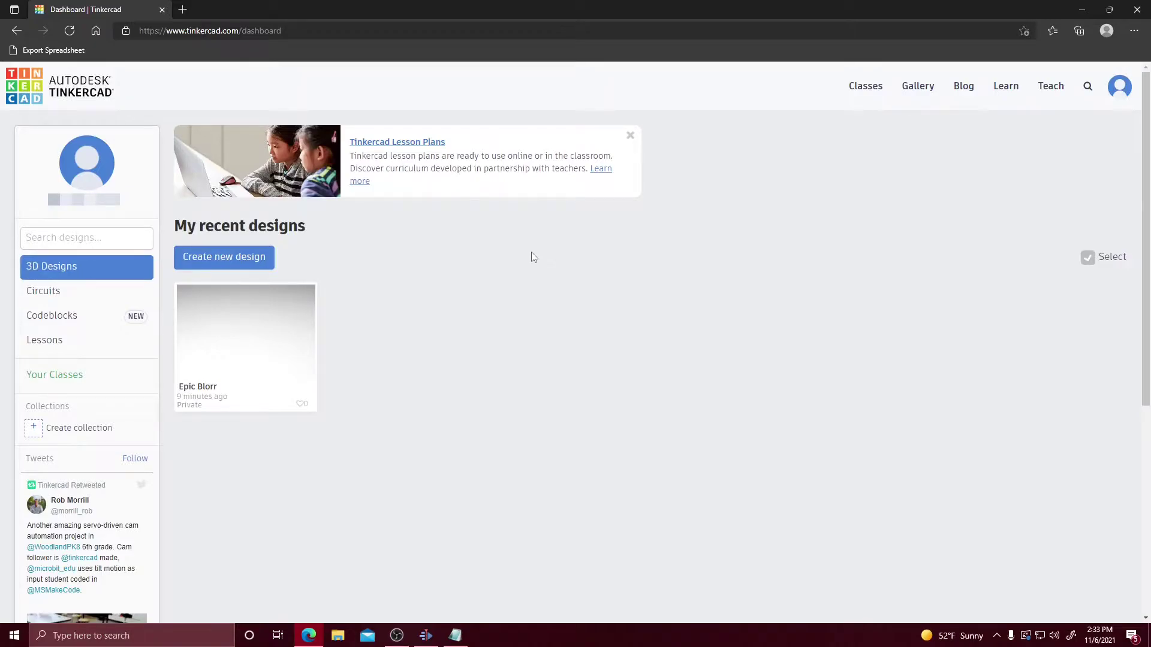
Go to the Classes page showing the two existing RDL classes
click(863, 87)
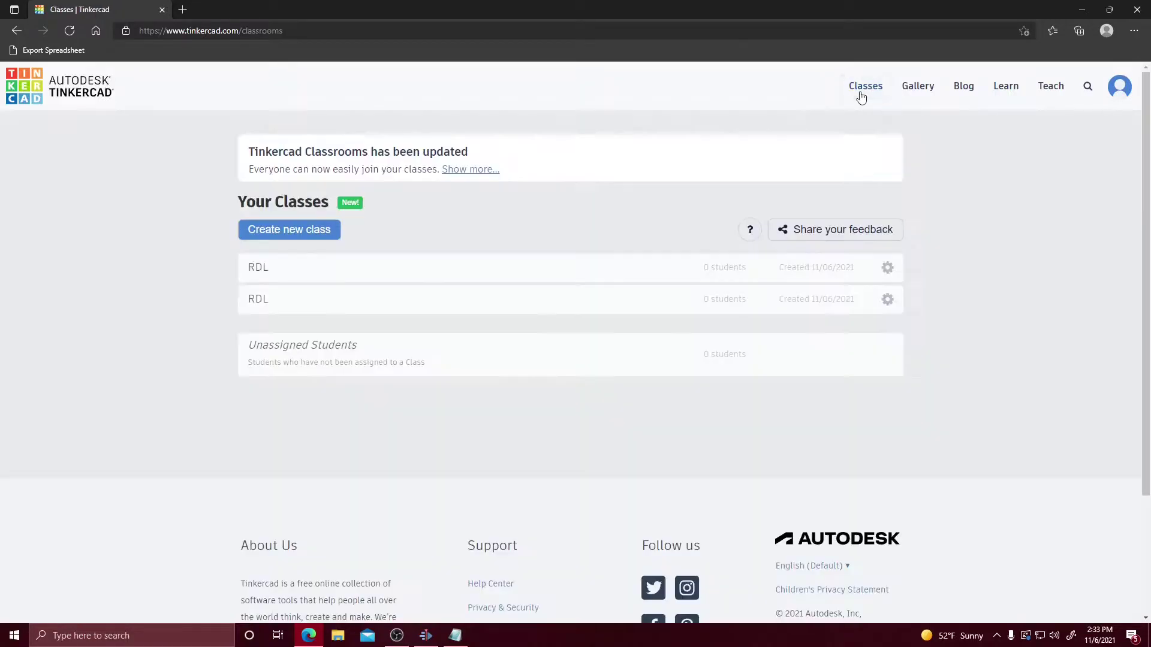
Create a third class named 'RDL' with grade level Other and subject Robotics
click(268, 234)
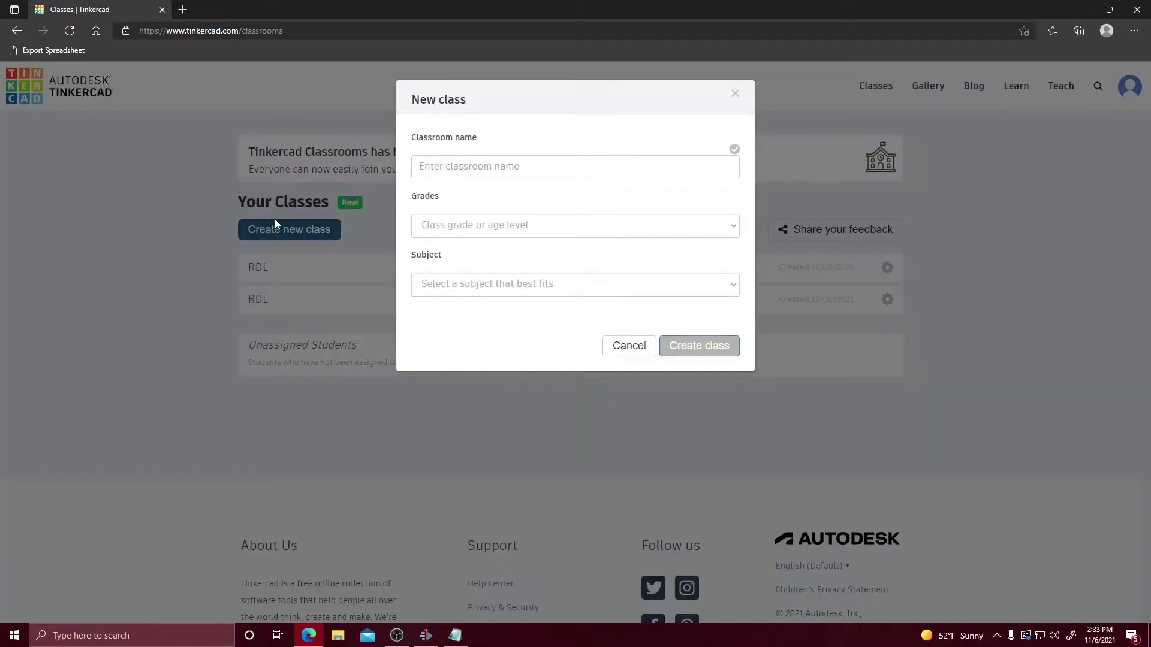
click(450, 166)
text(RDL)
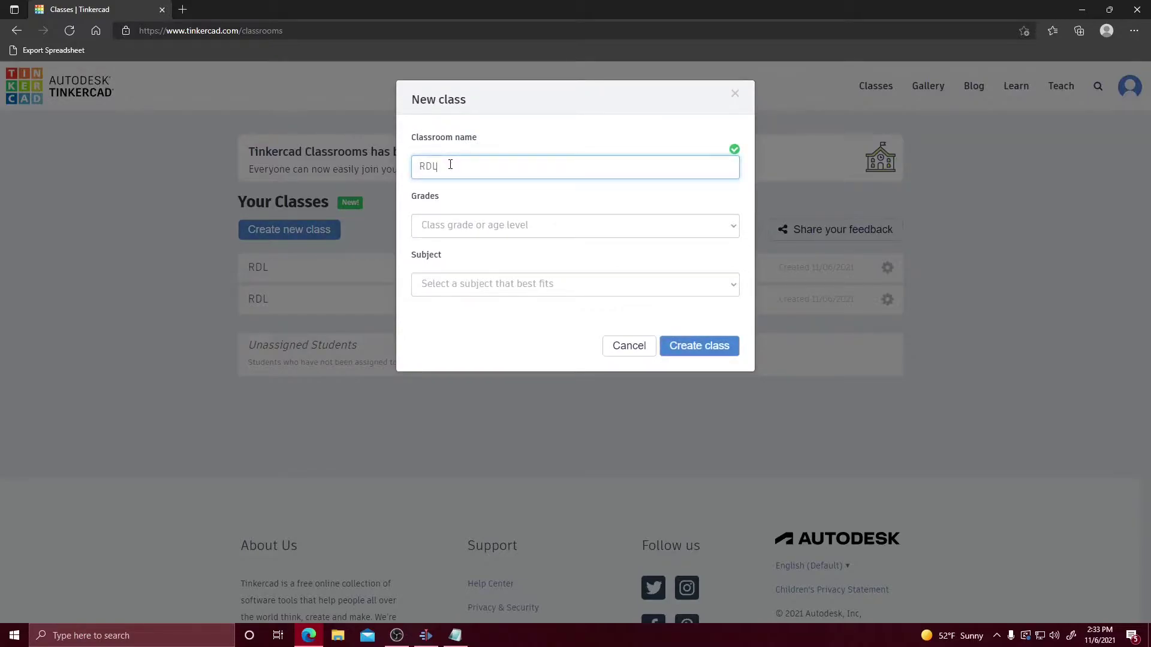
click(488, 230)
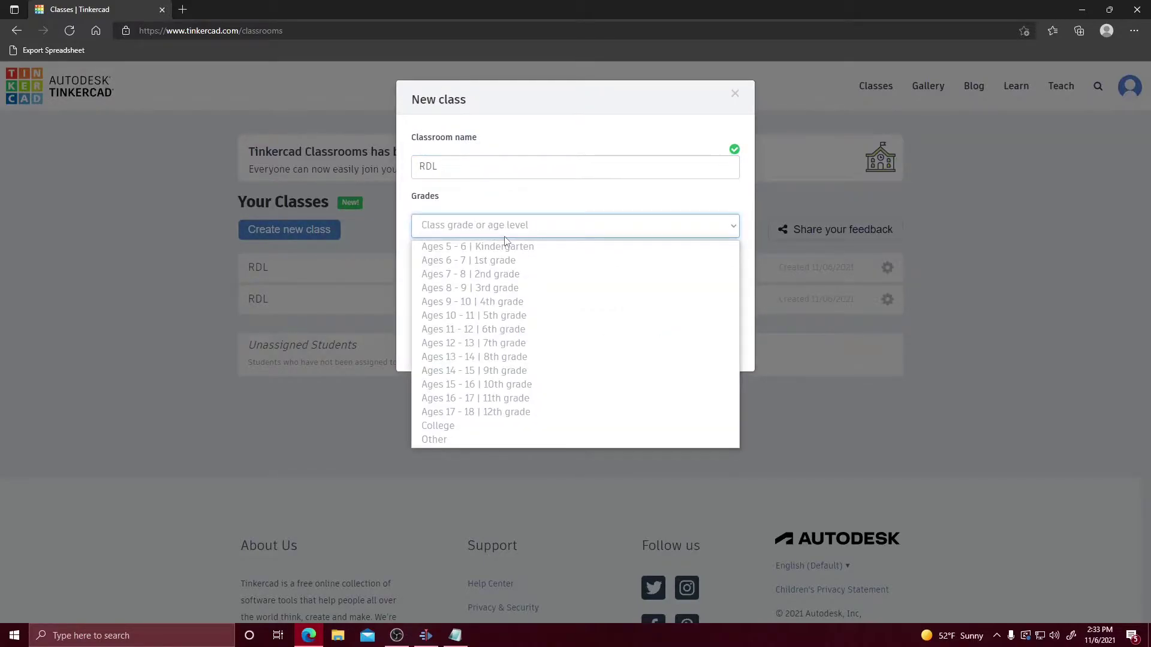
click(437, 440)
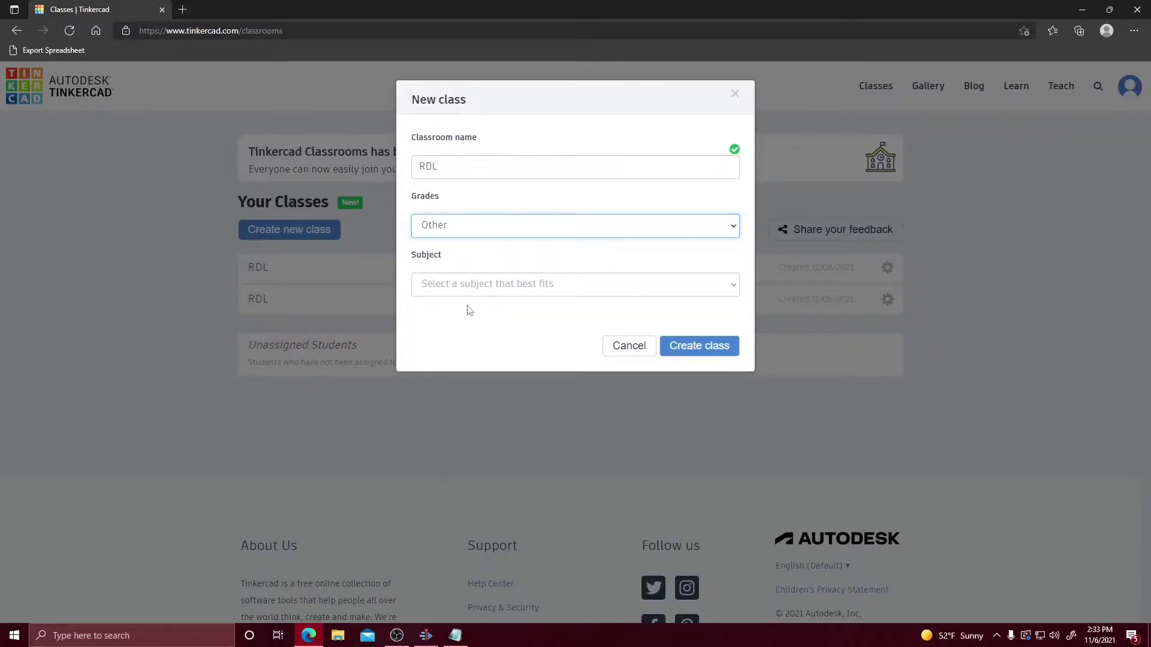
click(477, 294)
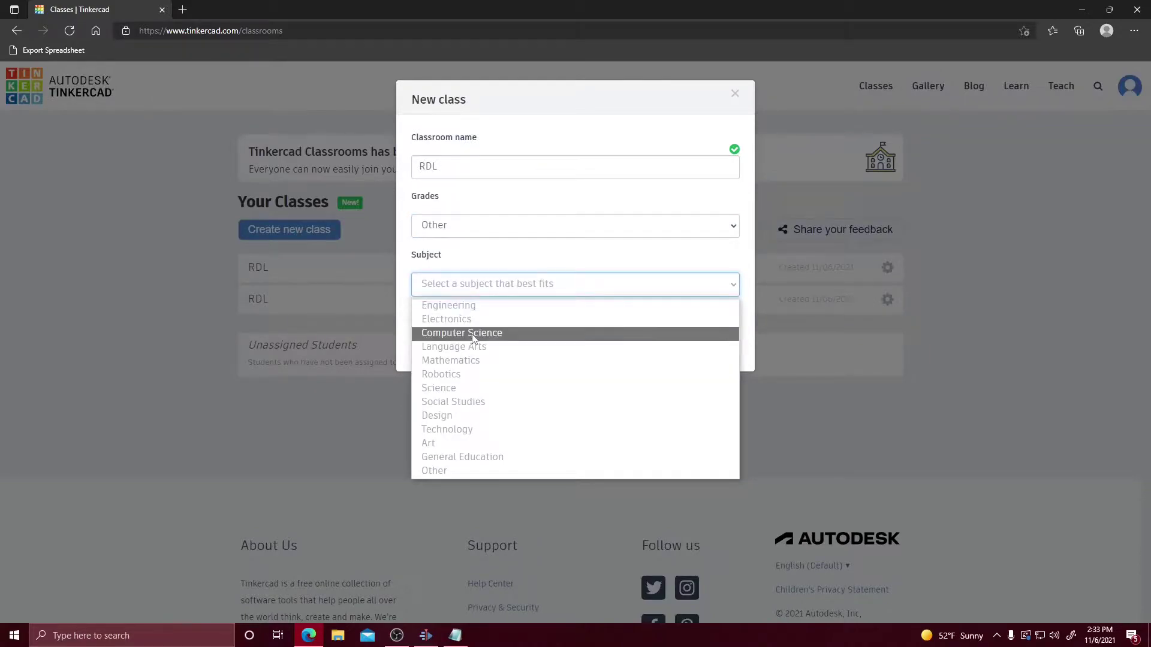
click(461, 374)
click(721, 357)
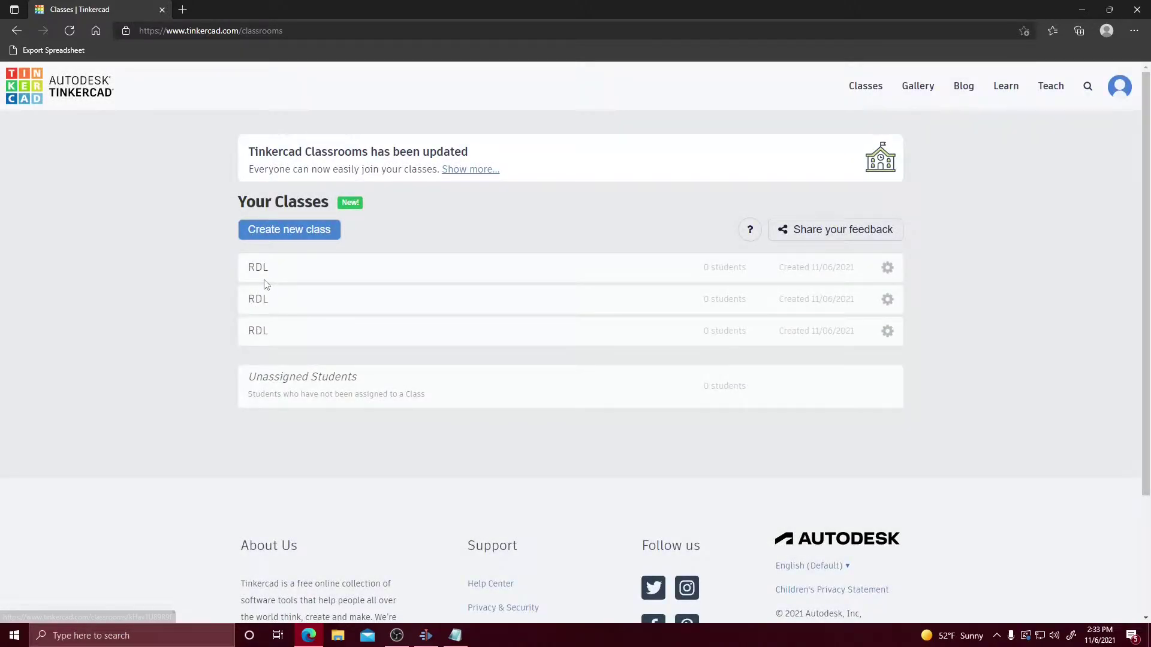
Add a student seat to the first RDL class with the student's full name and generated nickname
click(255, 275)
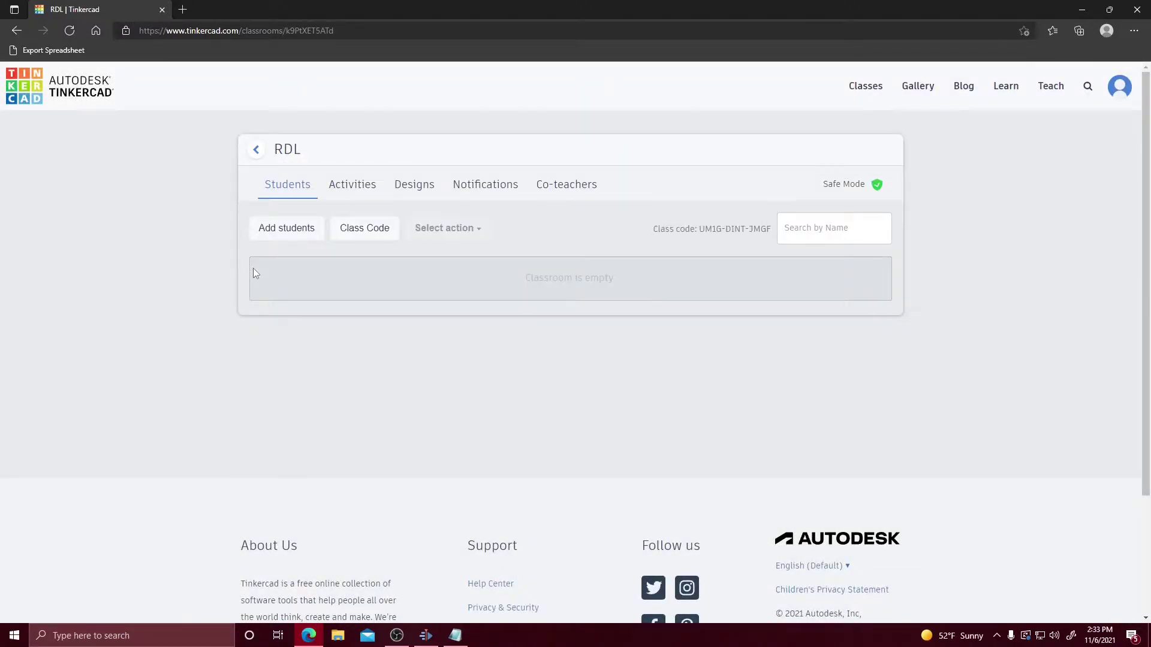
click(275, 235)
click(404, 245)
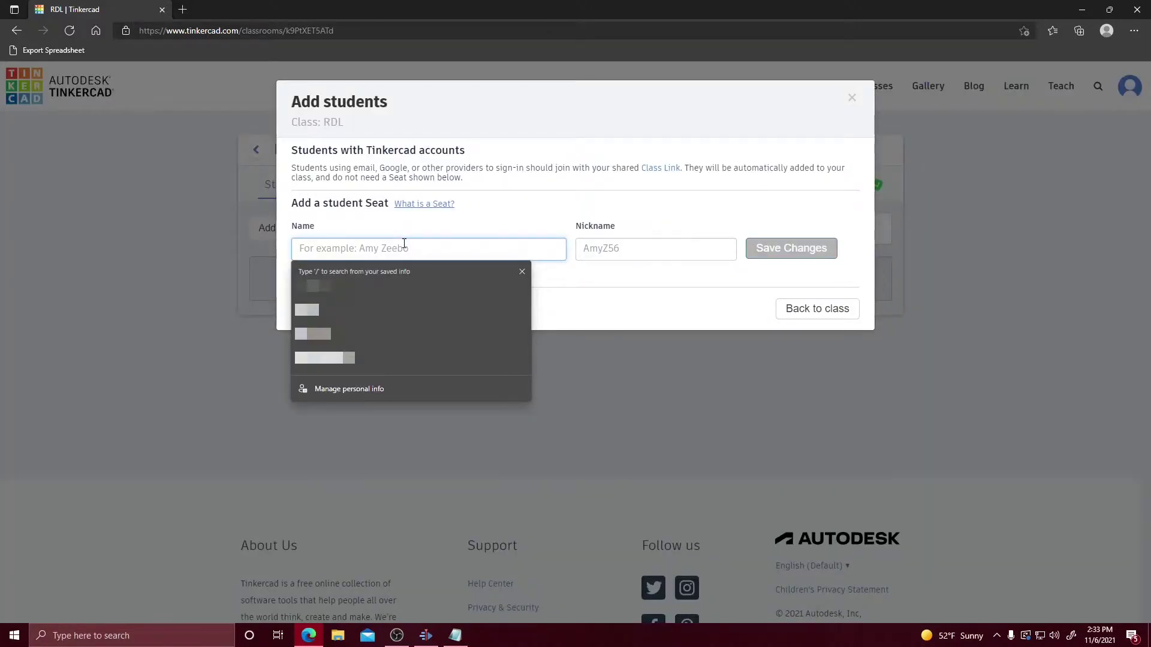
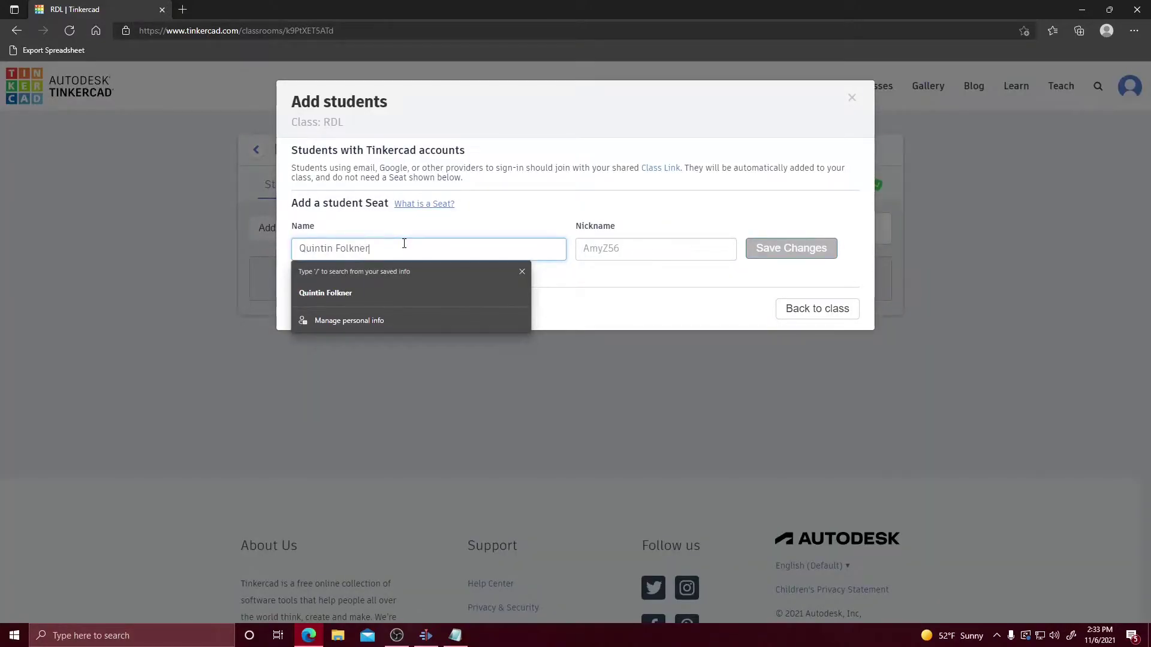
key(Tab)
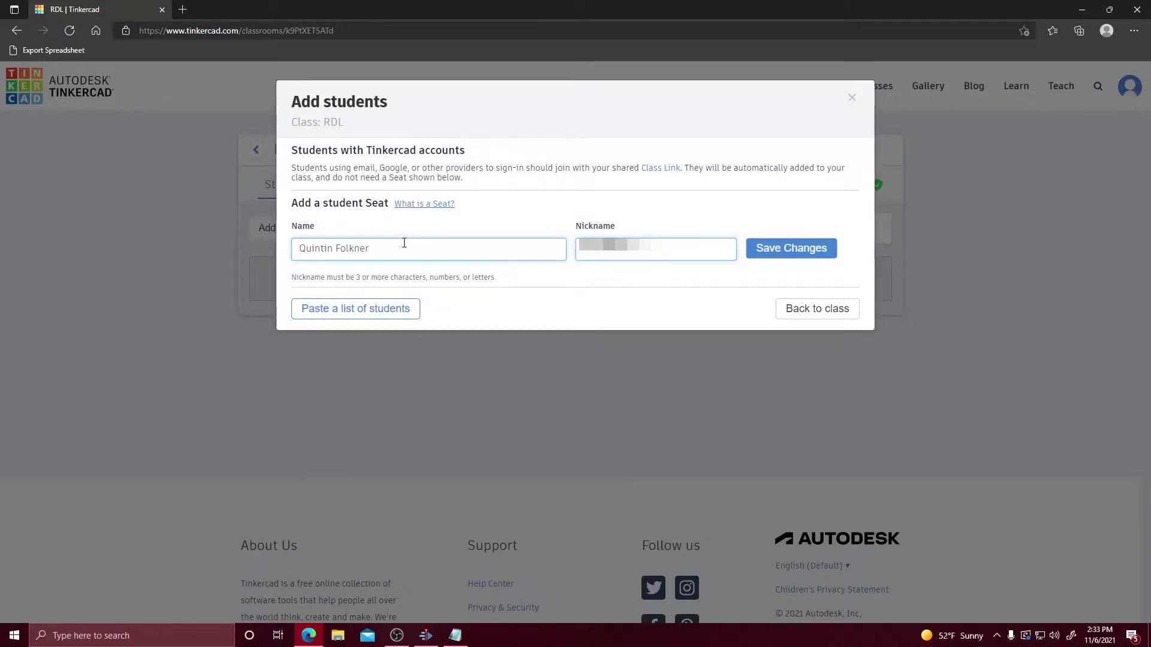
double_click(655, 258)
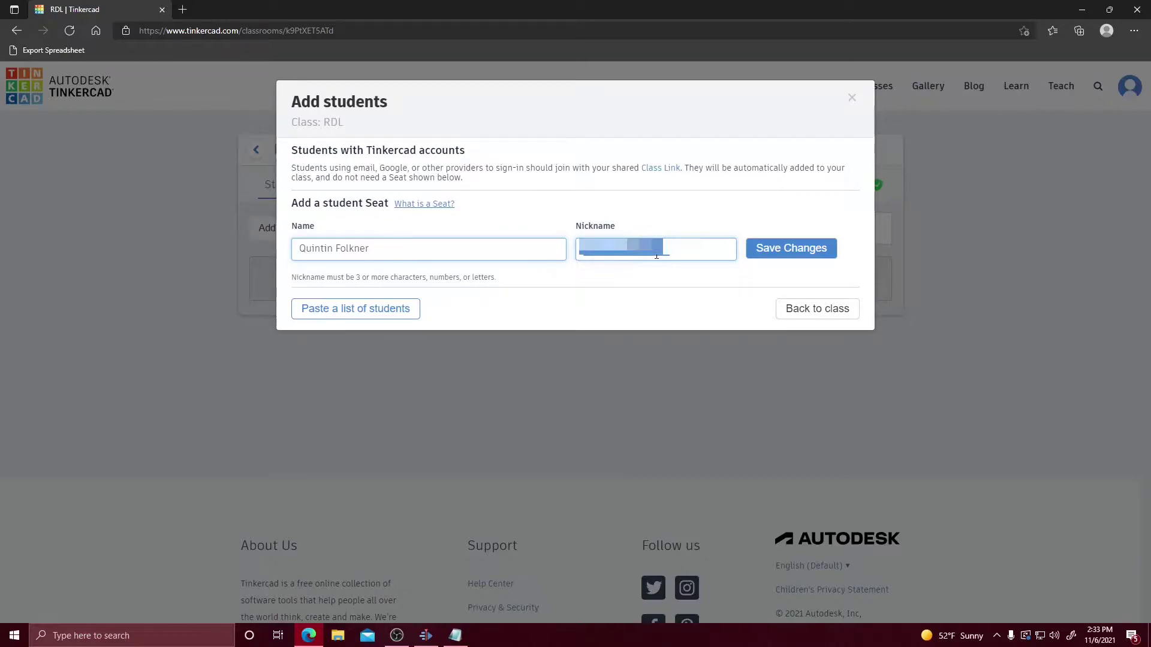
click(794, 257)
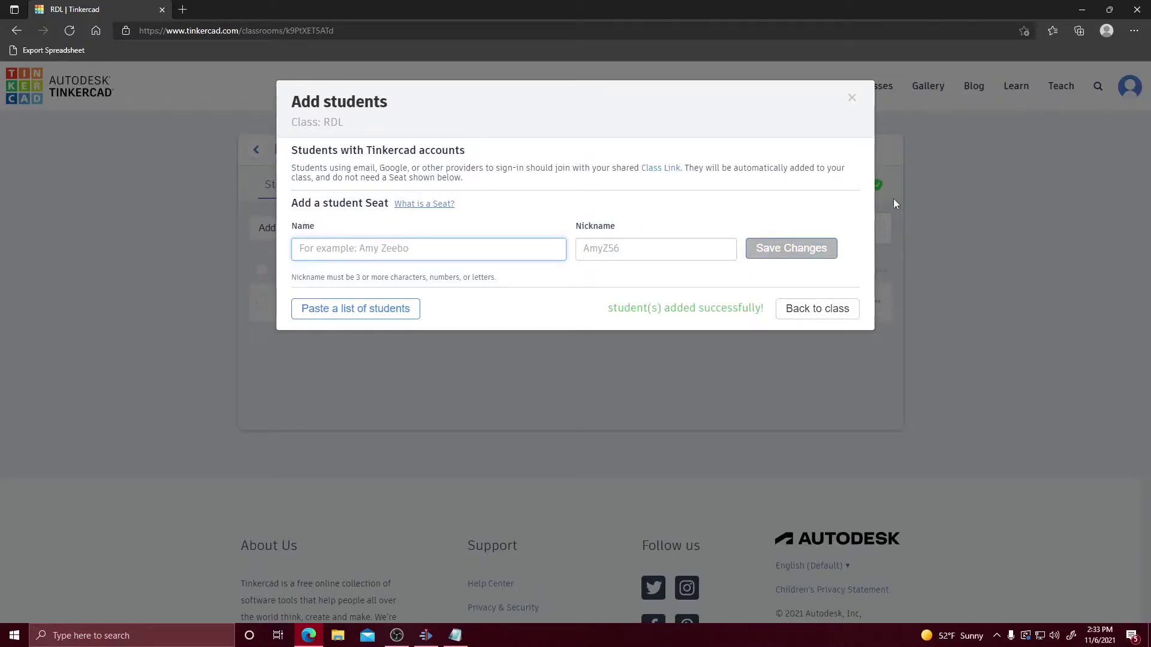
click(851, 98)
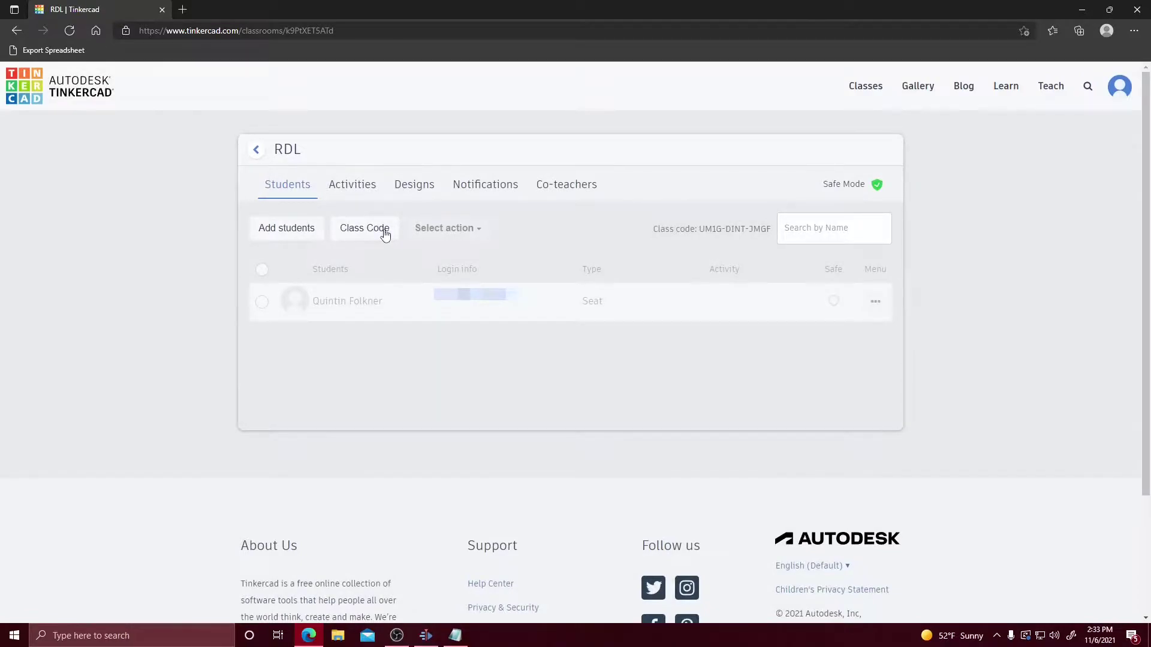
Copy the RDL class code for sharing and close the class code overlay
click(384, 231)
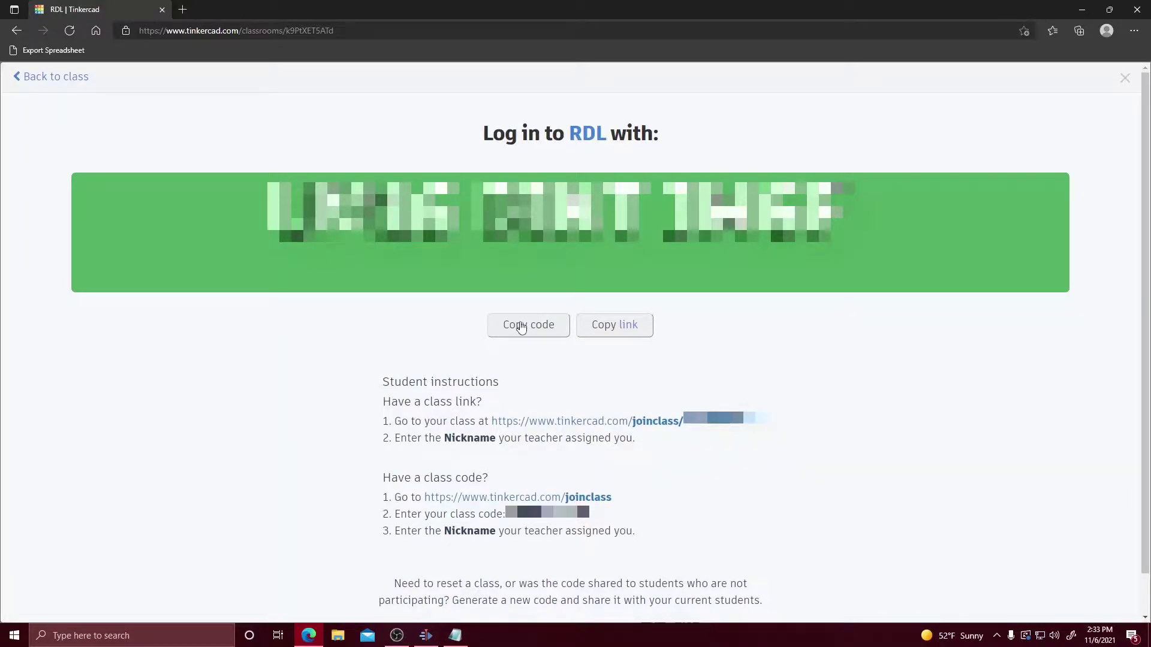
click(521, 327)
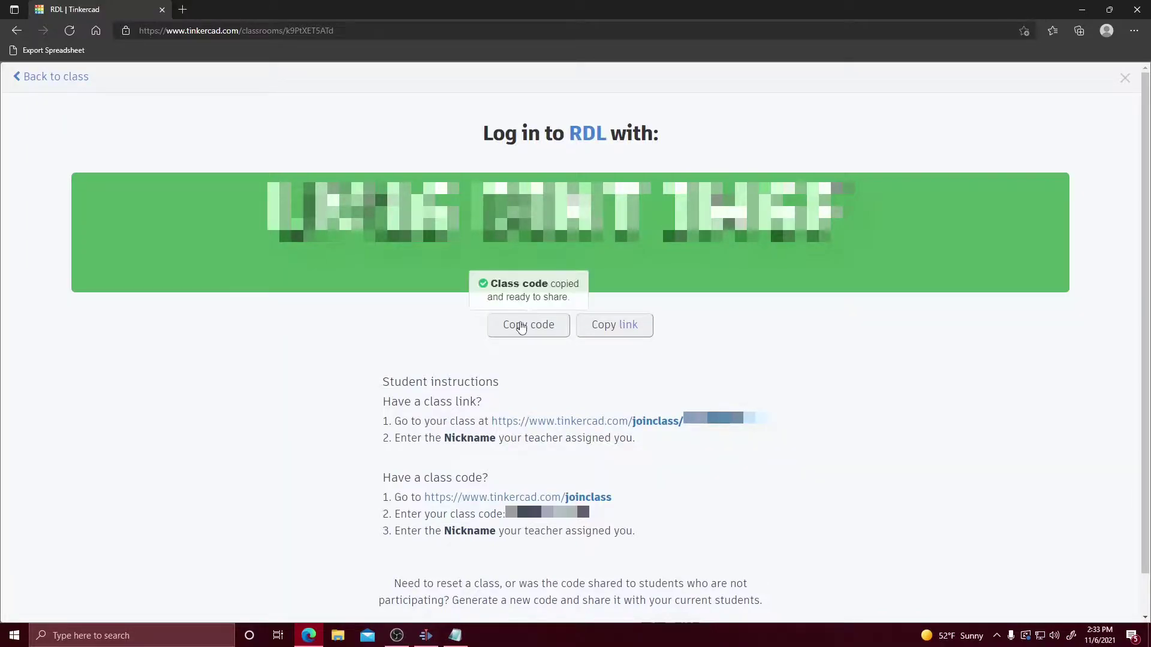
click(1125, 79)
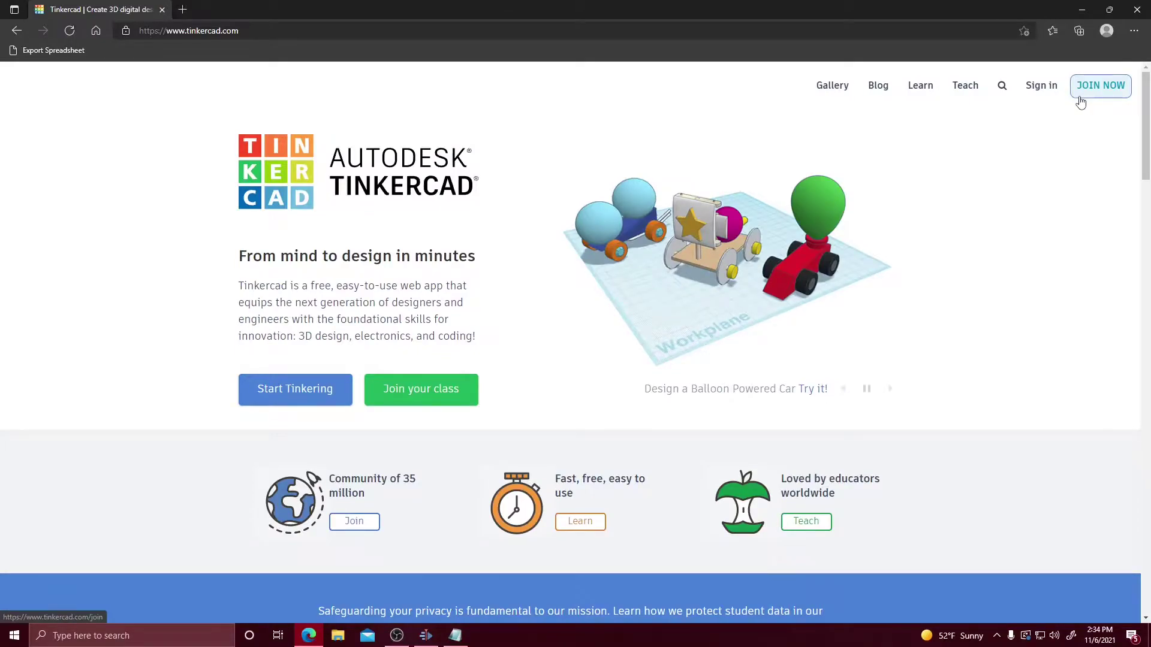
Join a class as a student using the saved RDL class code
click(1081, 100)
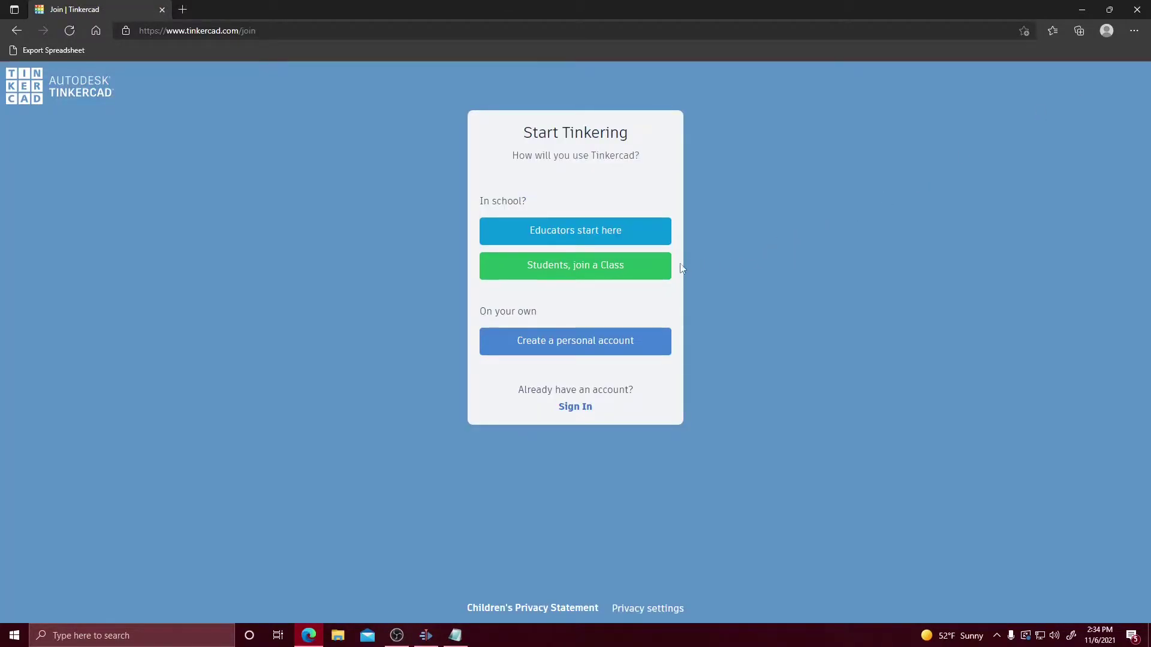
click(664, 270)
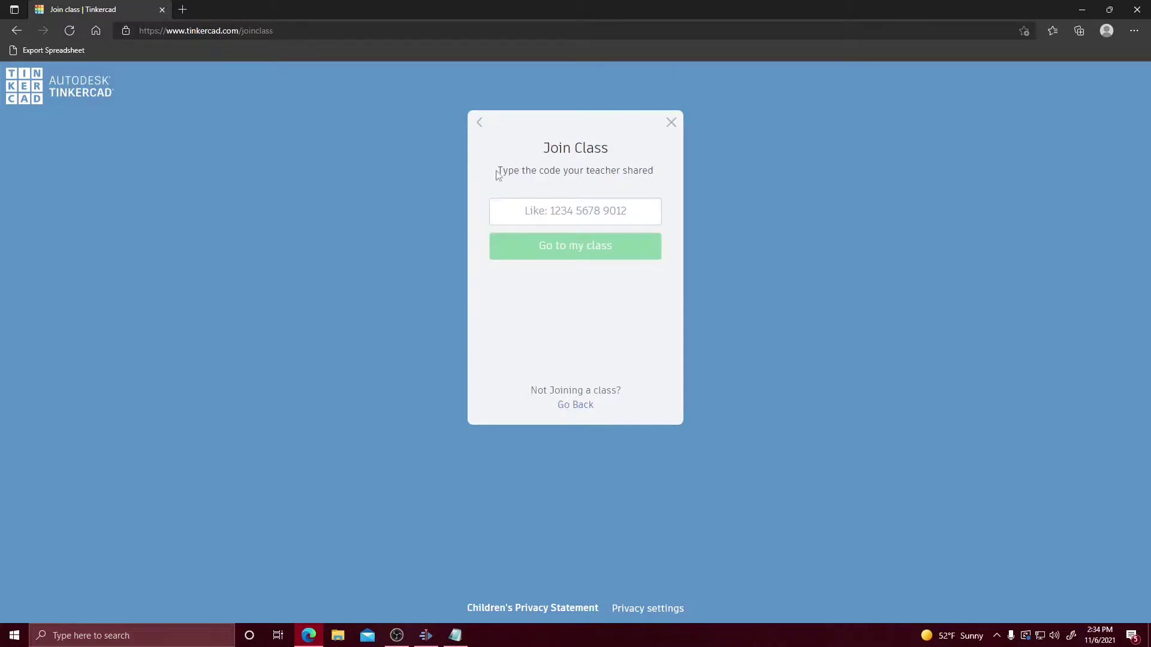
click(523, 204)
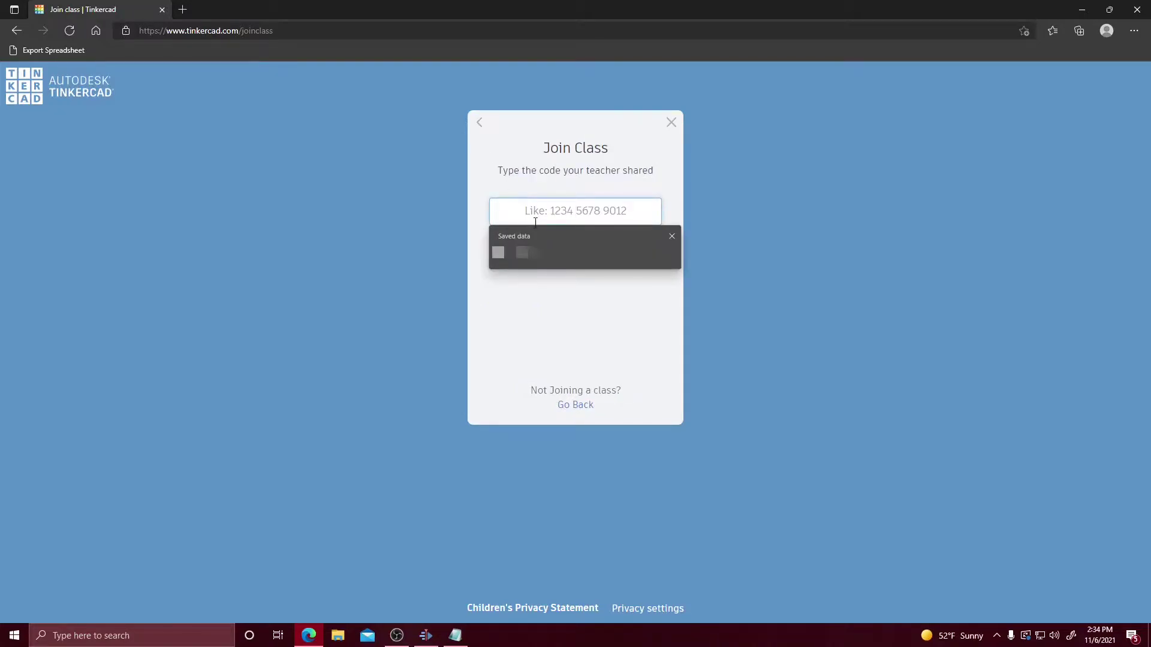
click(527, 253)
click(560, 245)
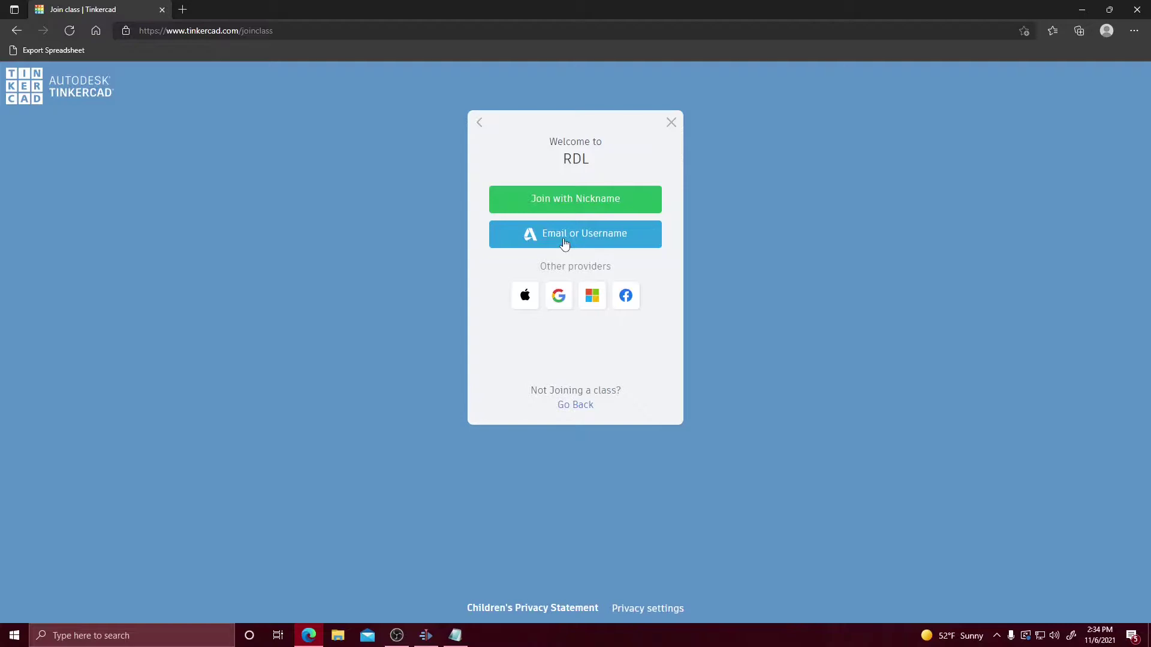
Join with the assigned nickname pasted in and enter the class
click(608, 208)
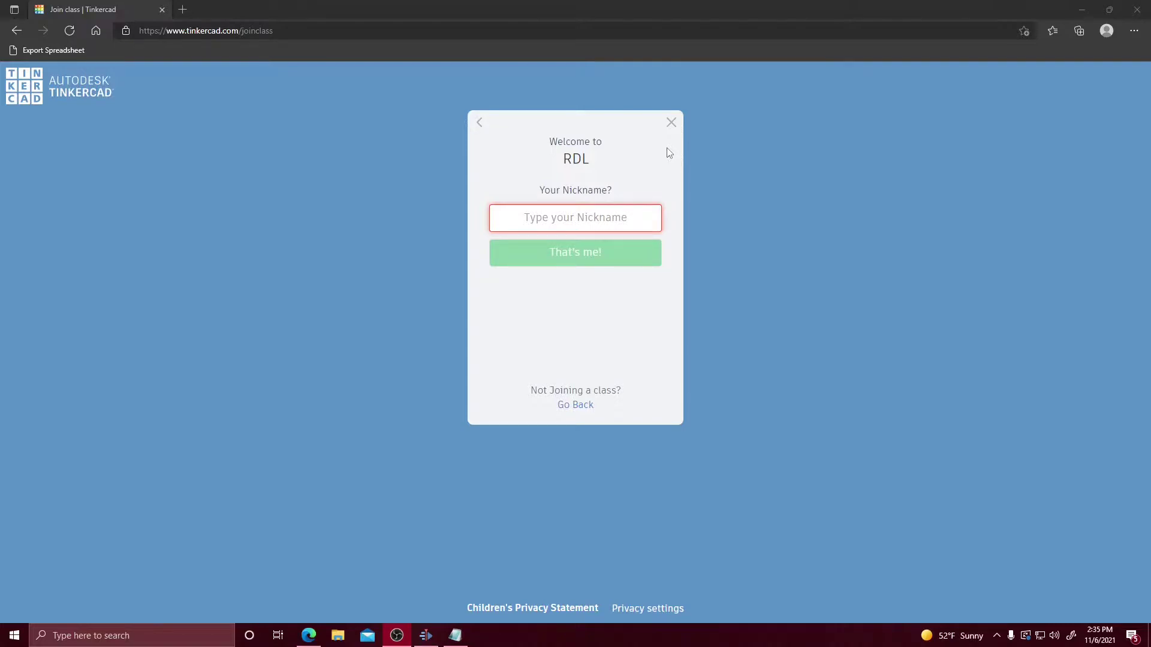
click(556, 218)
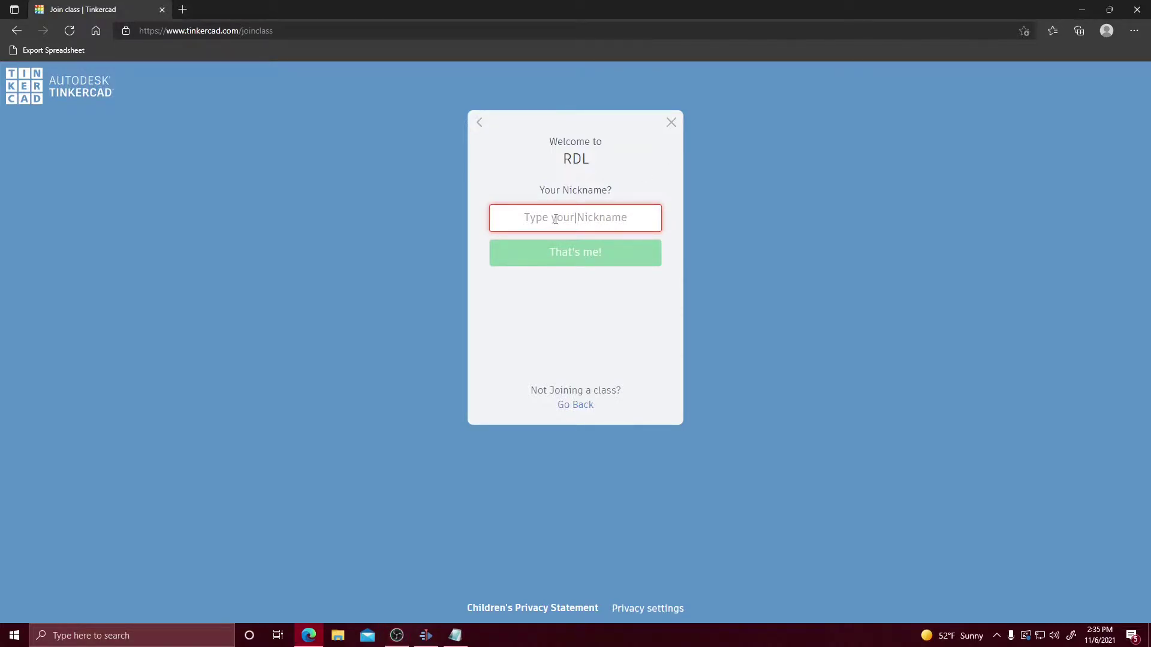
key(ctrl+v)
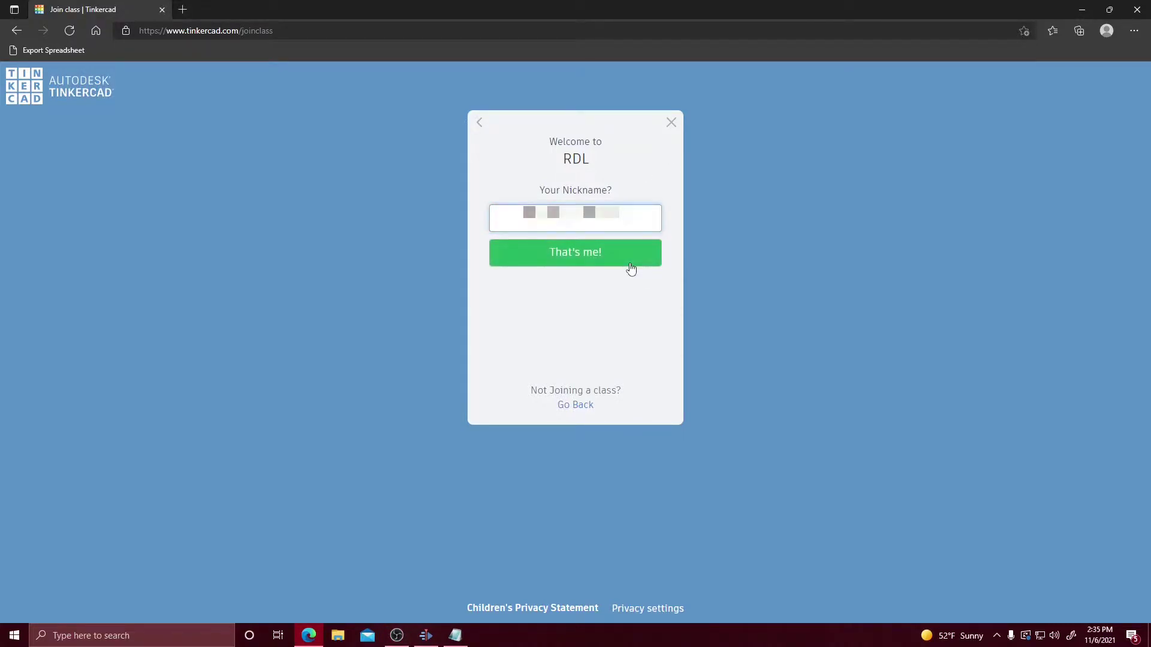
click(621, 259)
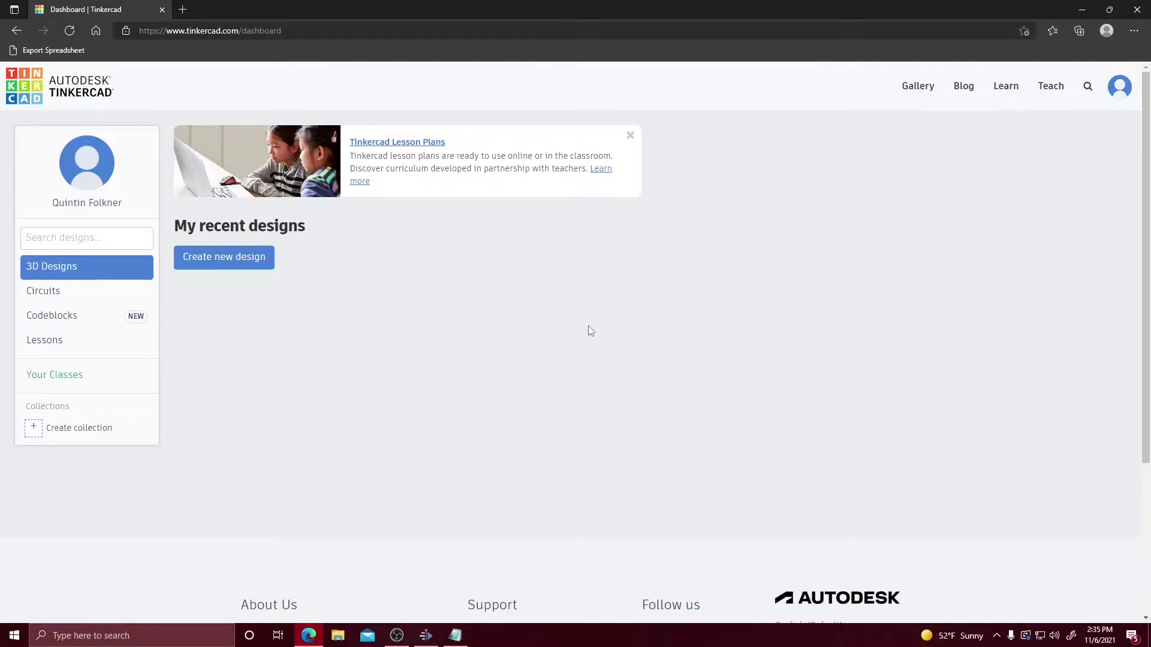
Open the Learn page and browse all Direct Starters, from Place It! to Align It!
click(95, 340)
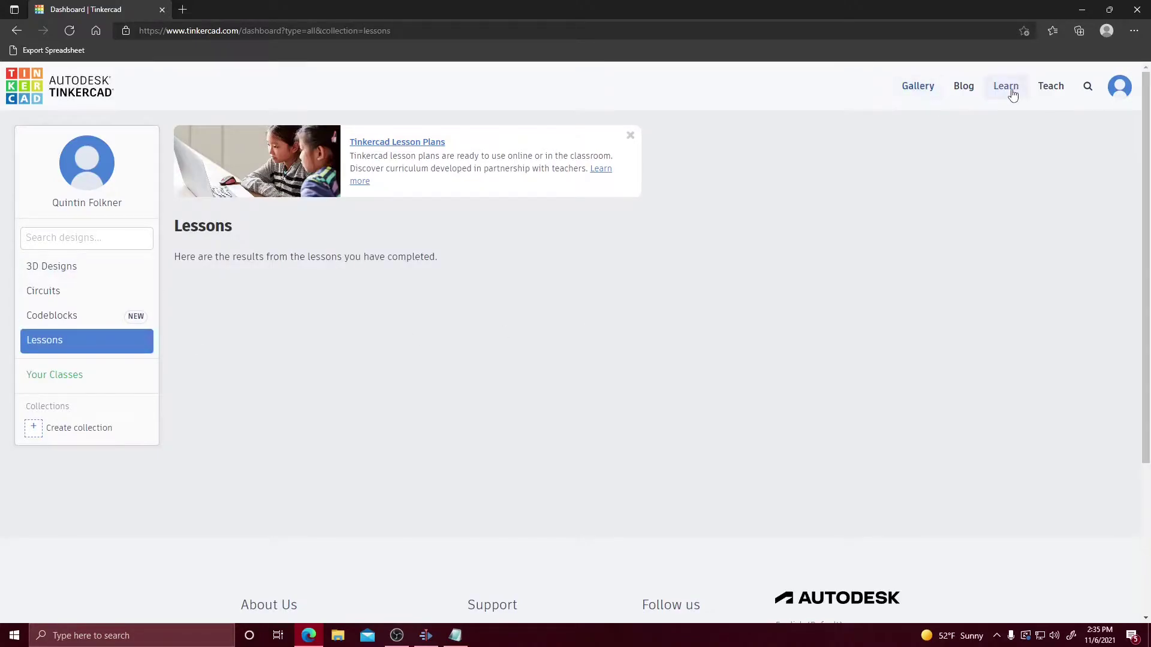
click(1012, 95)
scroll(540, 360, down, 2)
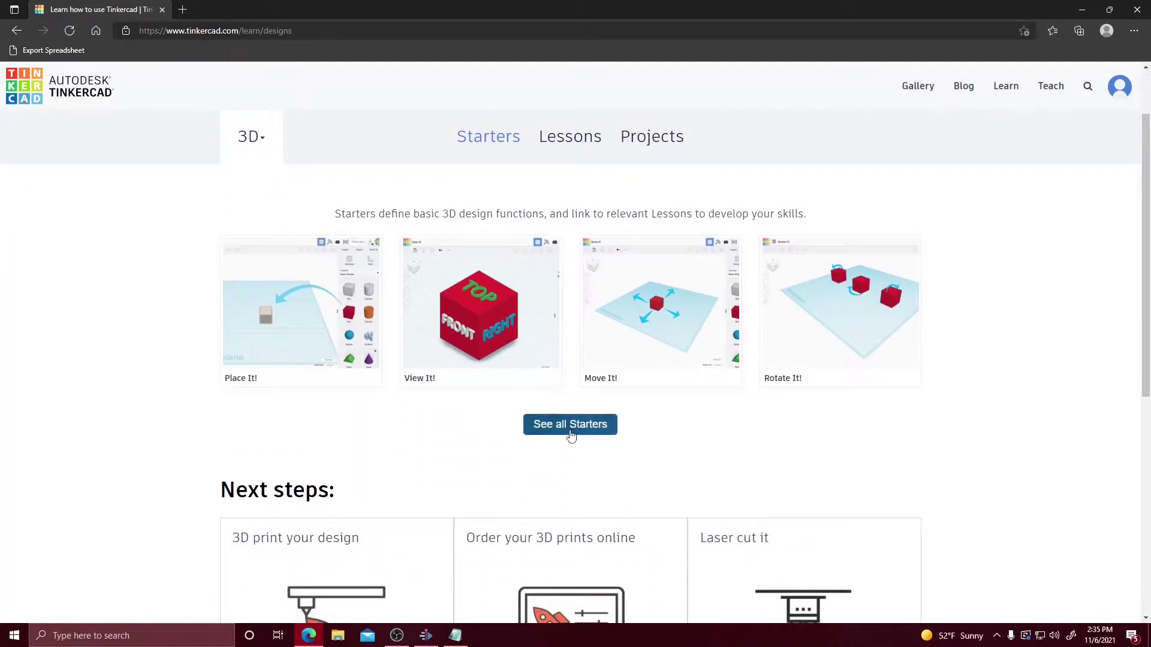
click(570, 430)
scroll(550, 345, down, 2)
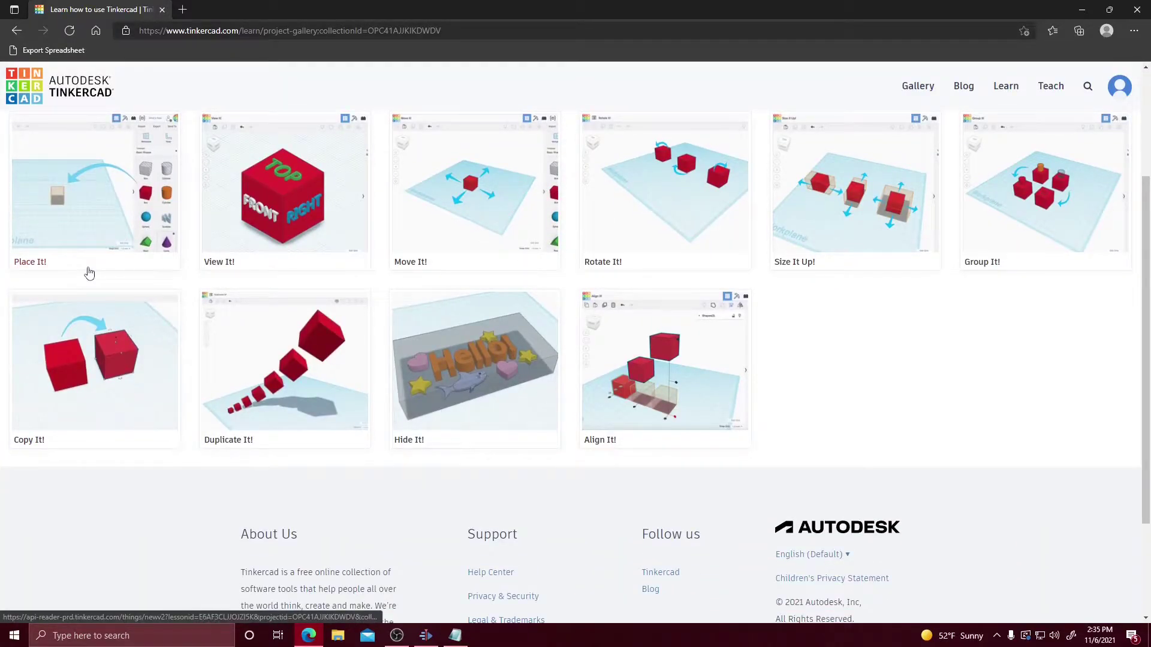
In Place It!, drag a Box onto the orange hint, then continue to View It!
click(80, 245)
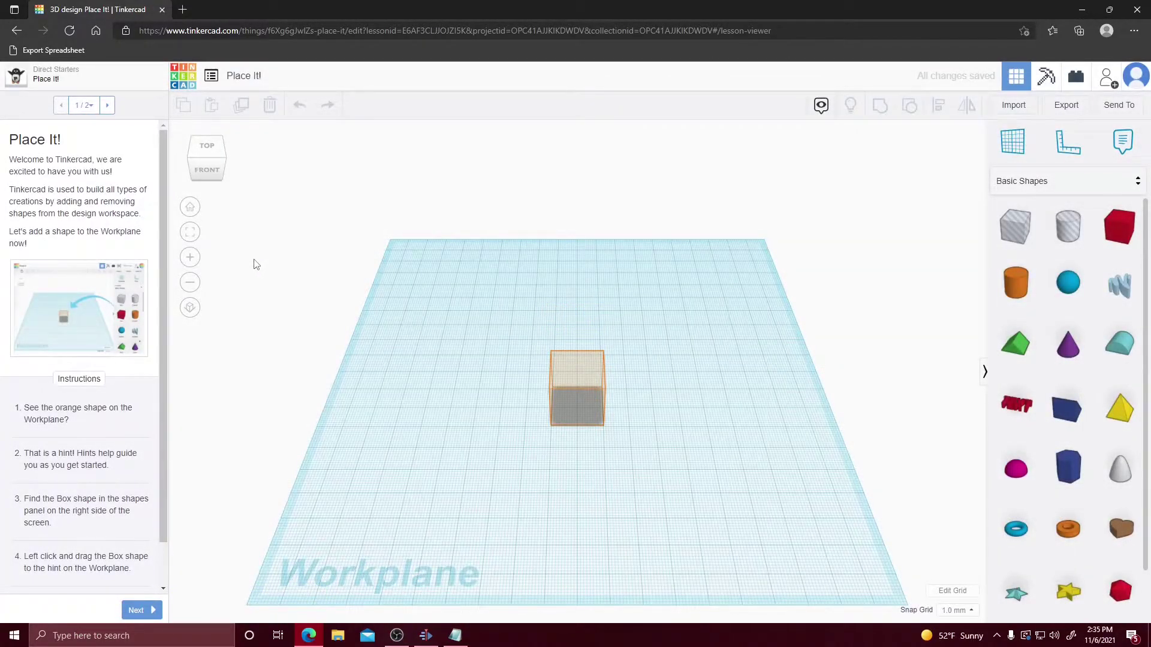
scroll(83, 298, down, 1)
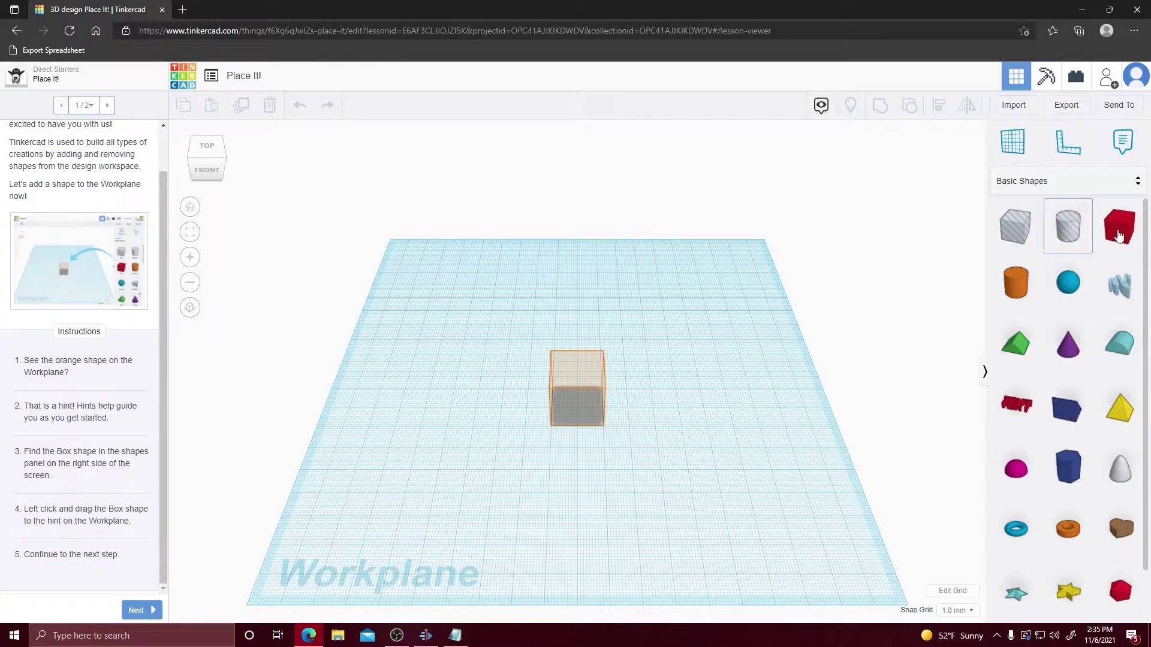
drag(1130, 238, 579, 400)
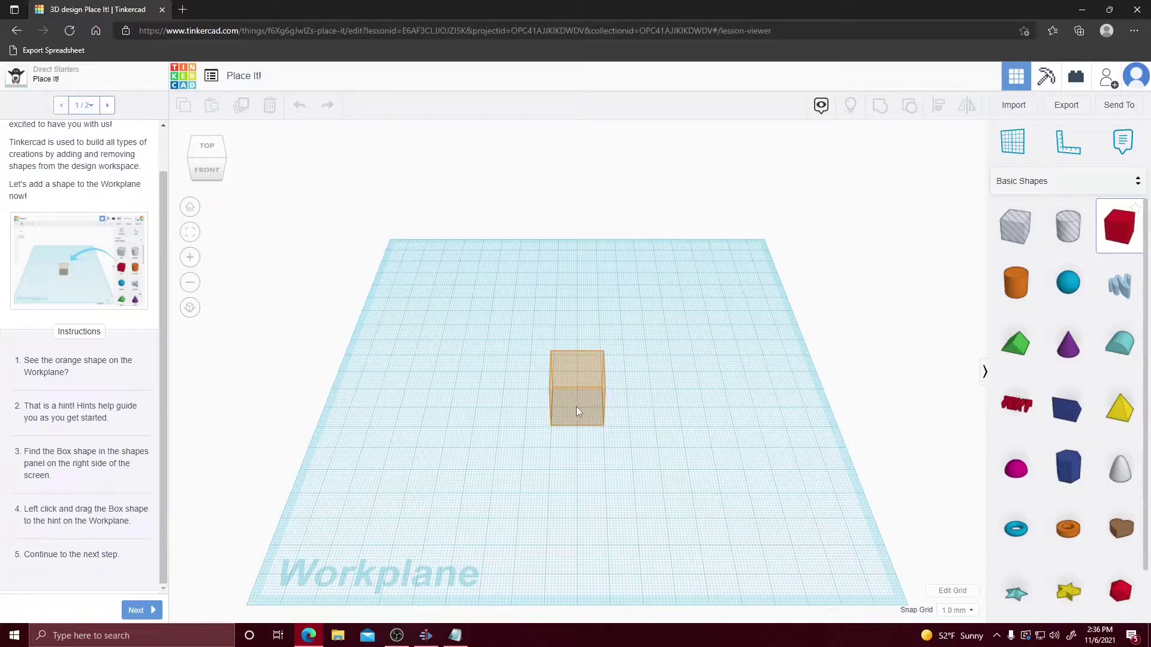
click(577, 411)
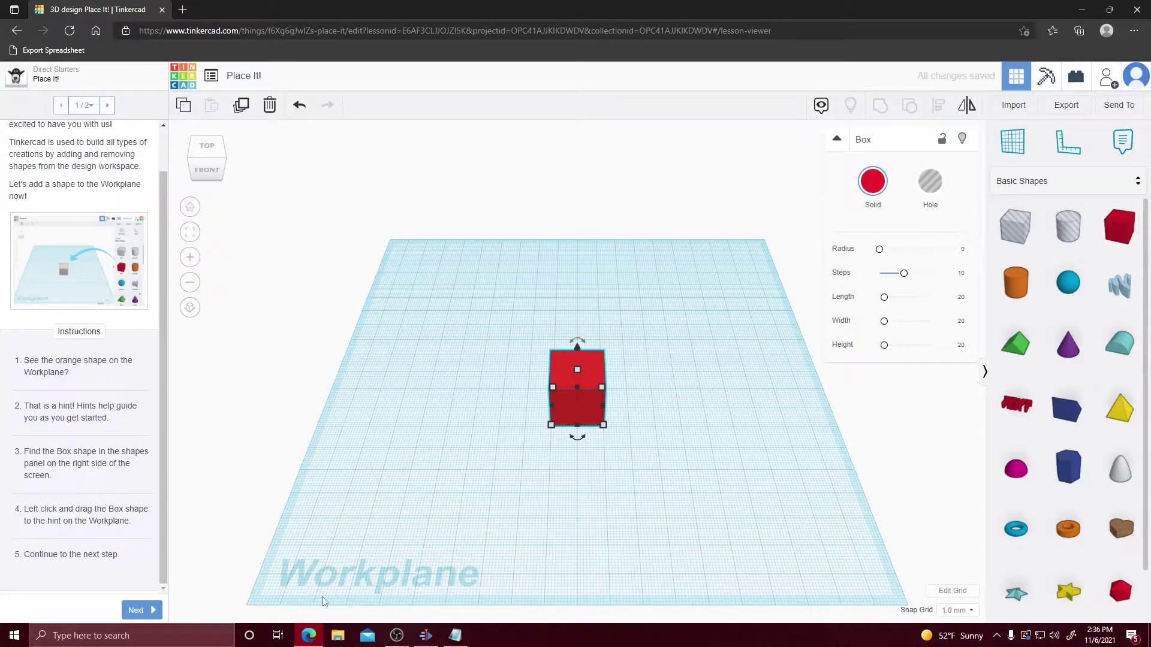
click(138, 611)
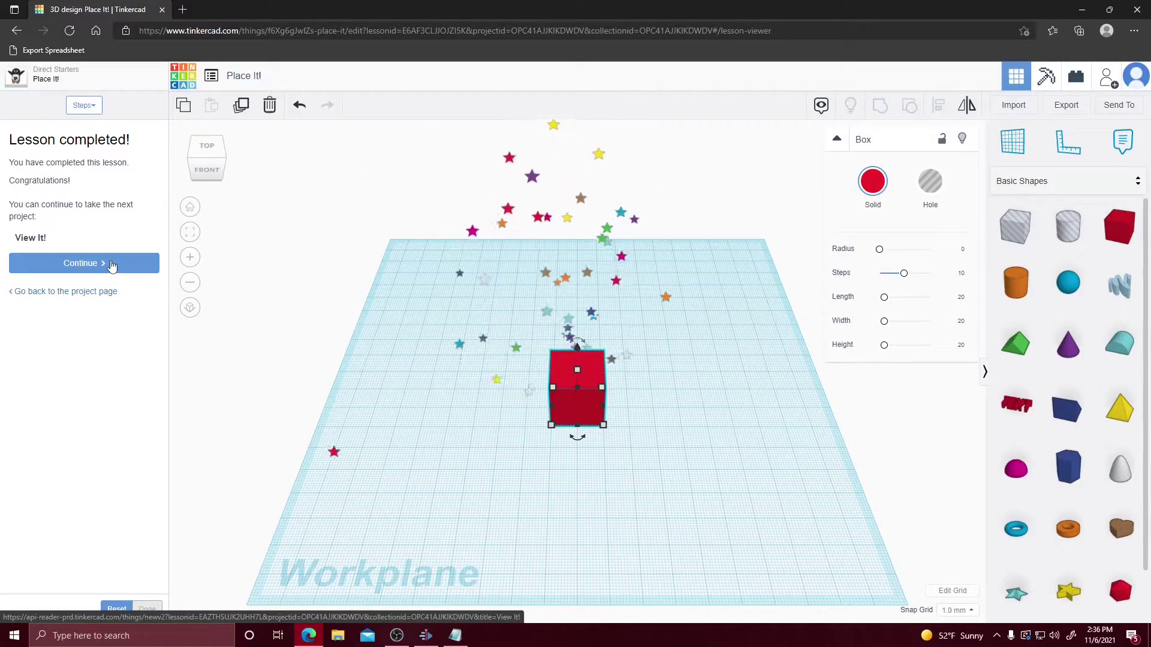
click(110, 266)
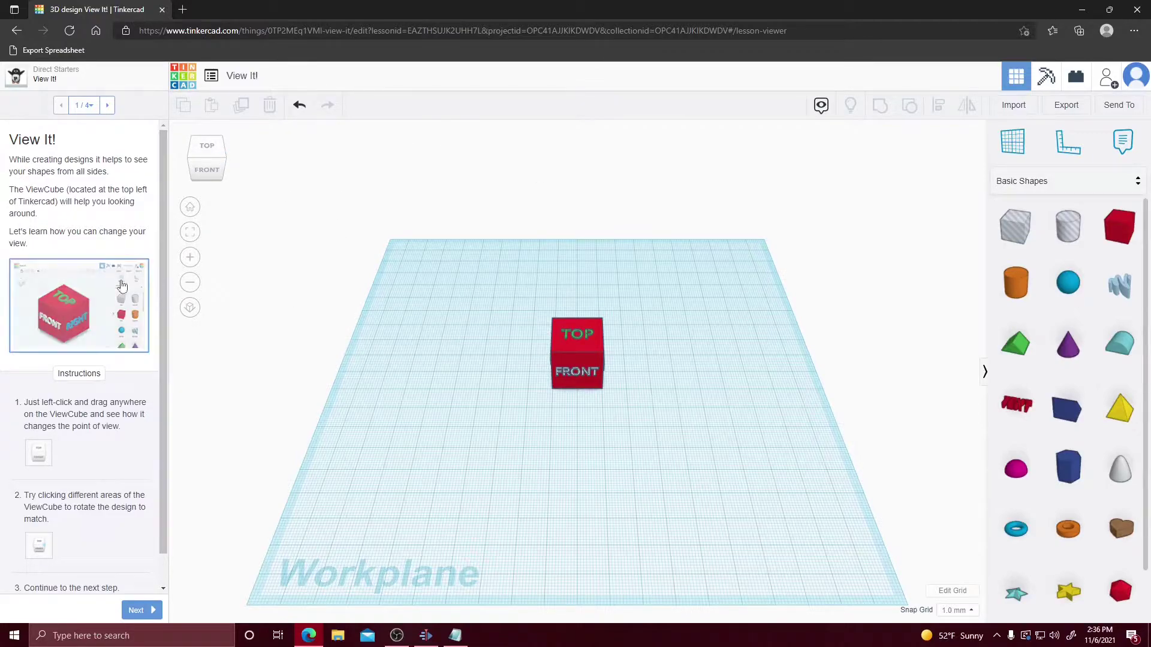
Rotate the cube via ViewCube faces, reset to top-front-right, and advance to Learn to Zoom
scroll(98, 299, down, 1)
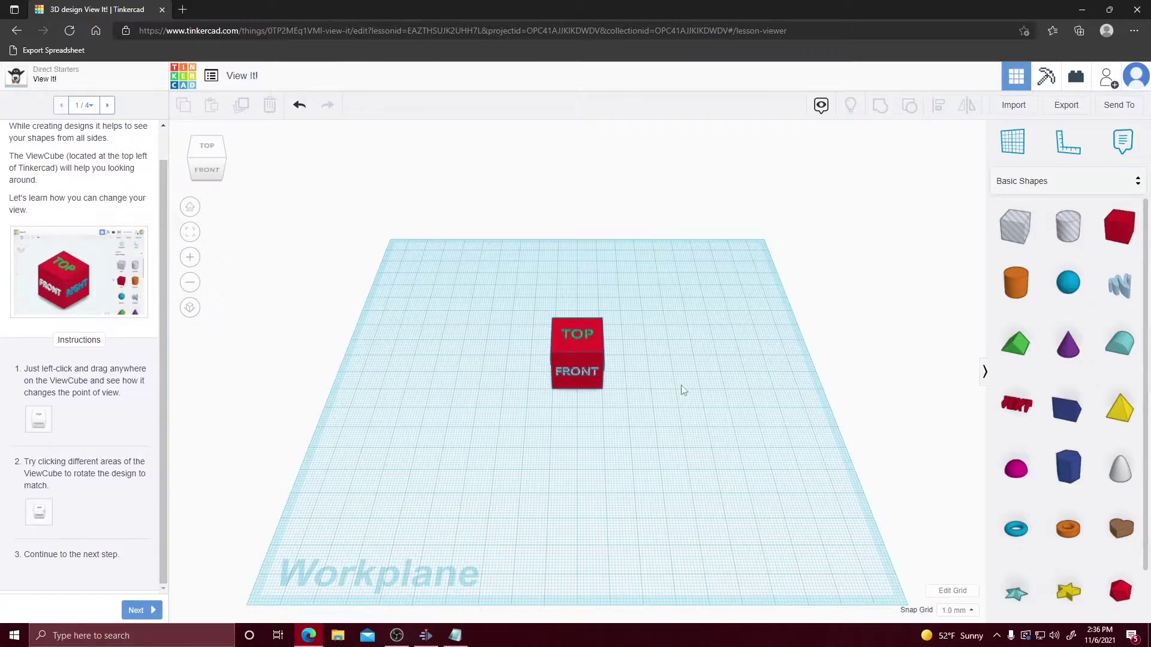
right_drag(730, 436, 459, 412)
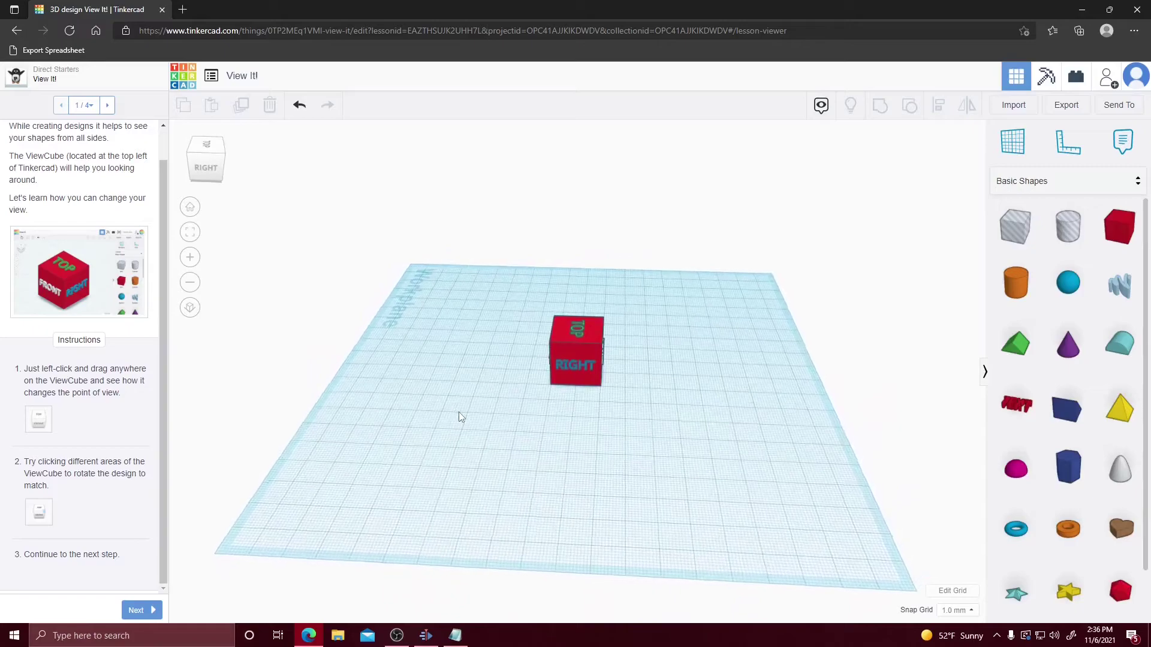
click(192, 157)
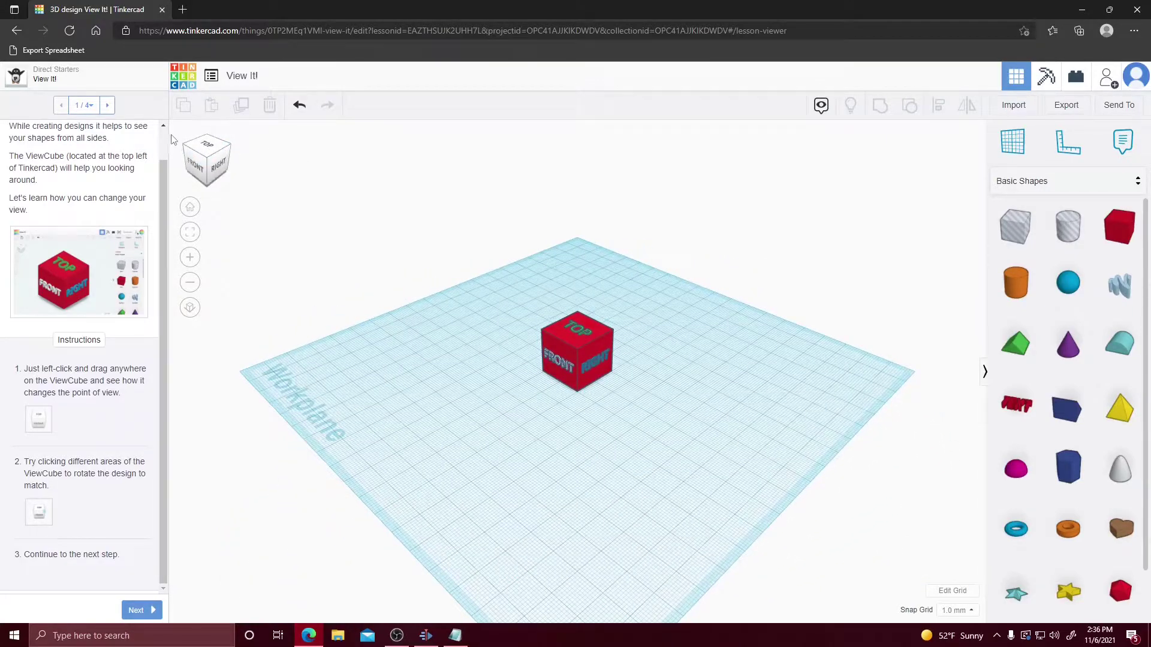
click(184, 153)
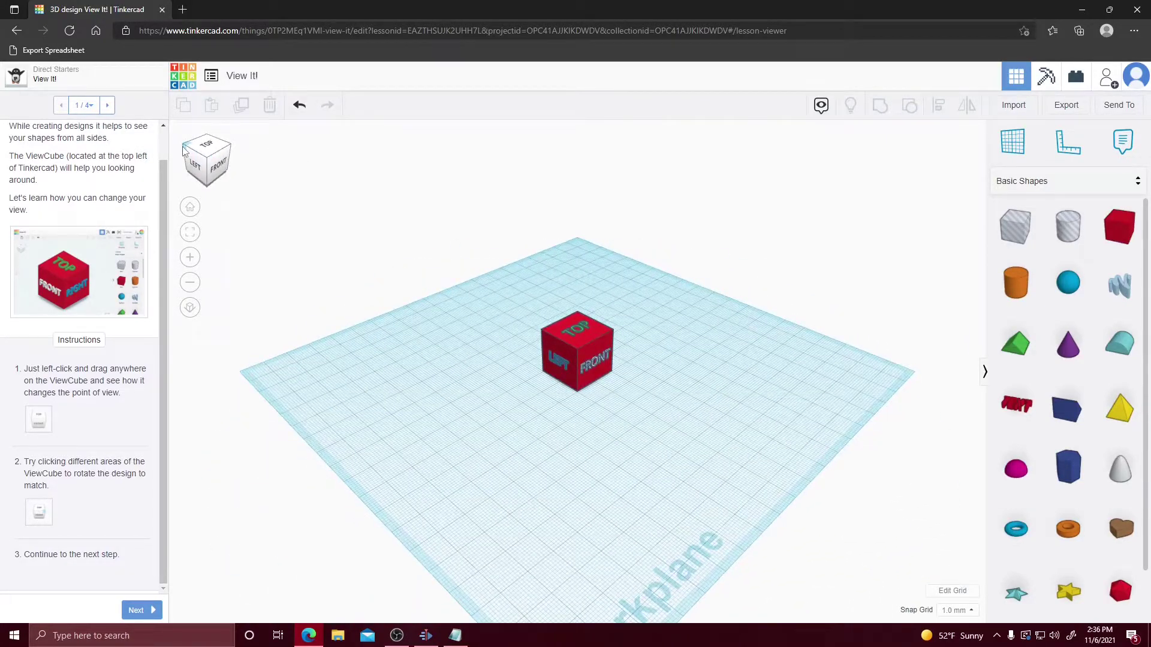
click(184, 151)
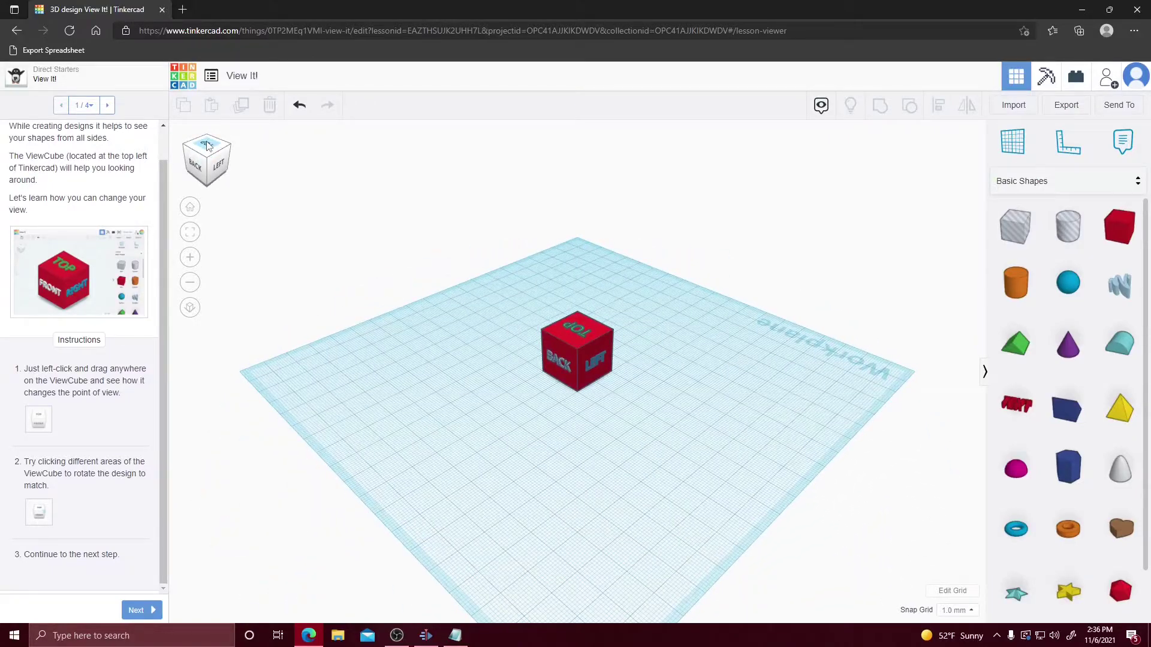
click(221, 147)
click(221, 147)
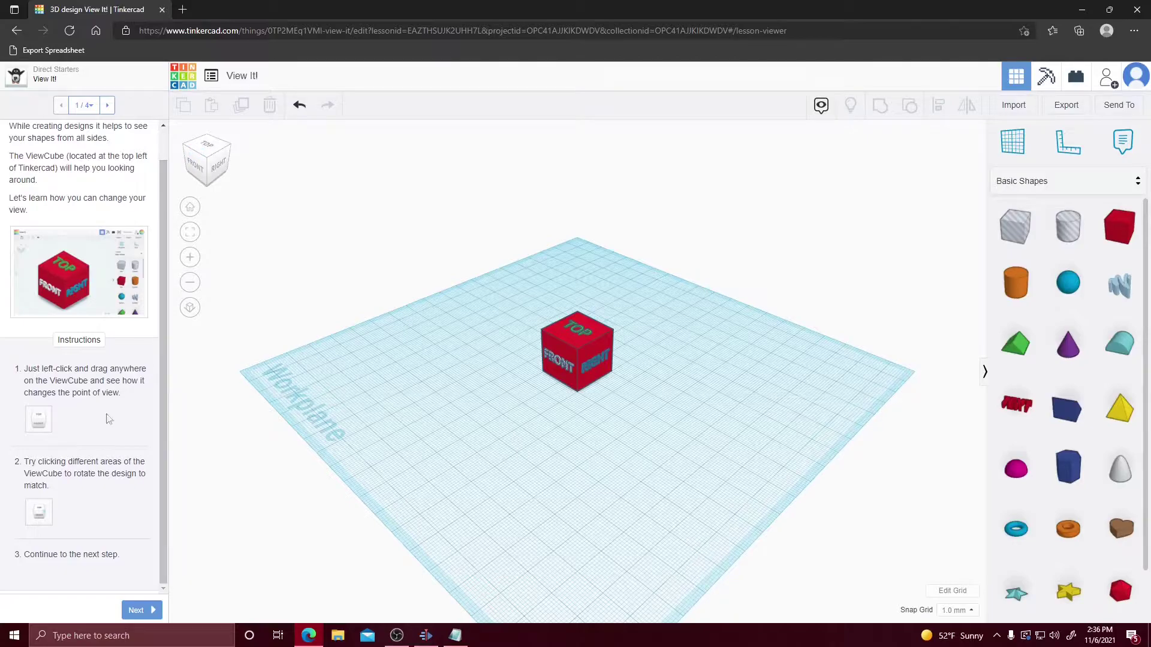
click(146, 612)
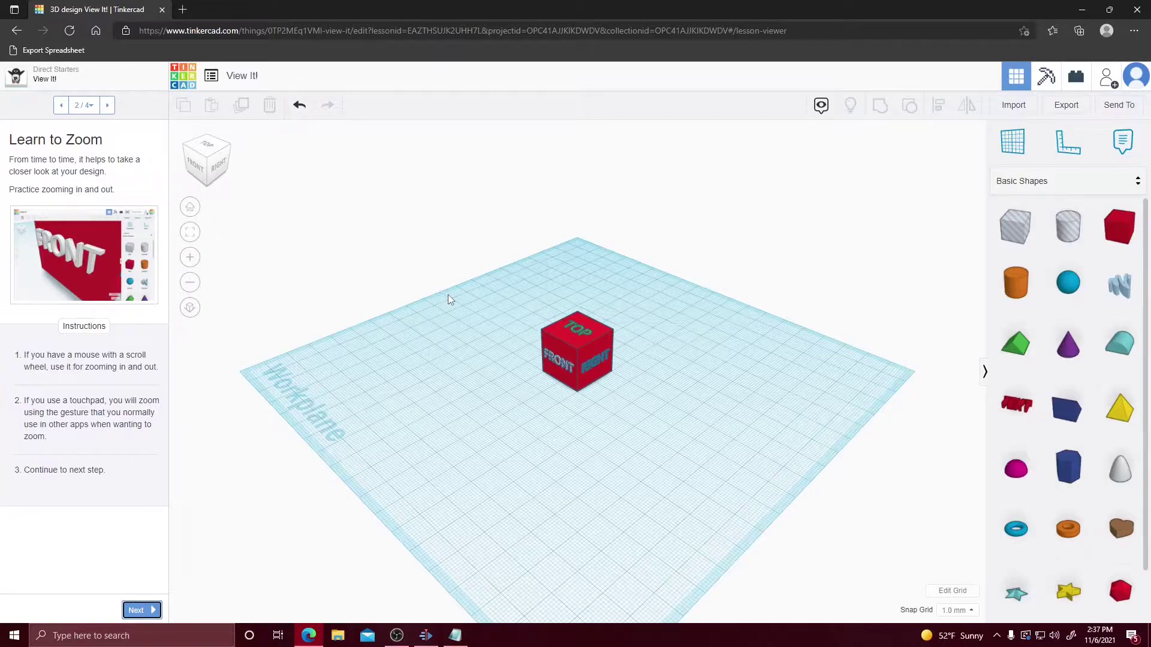
Zoom in close on the cube's FRONT and RIGHT faces, then advance to step 3
scroll(565, 368, up, 3)
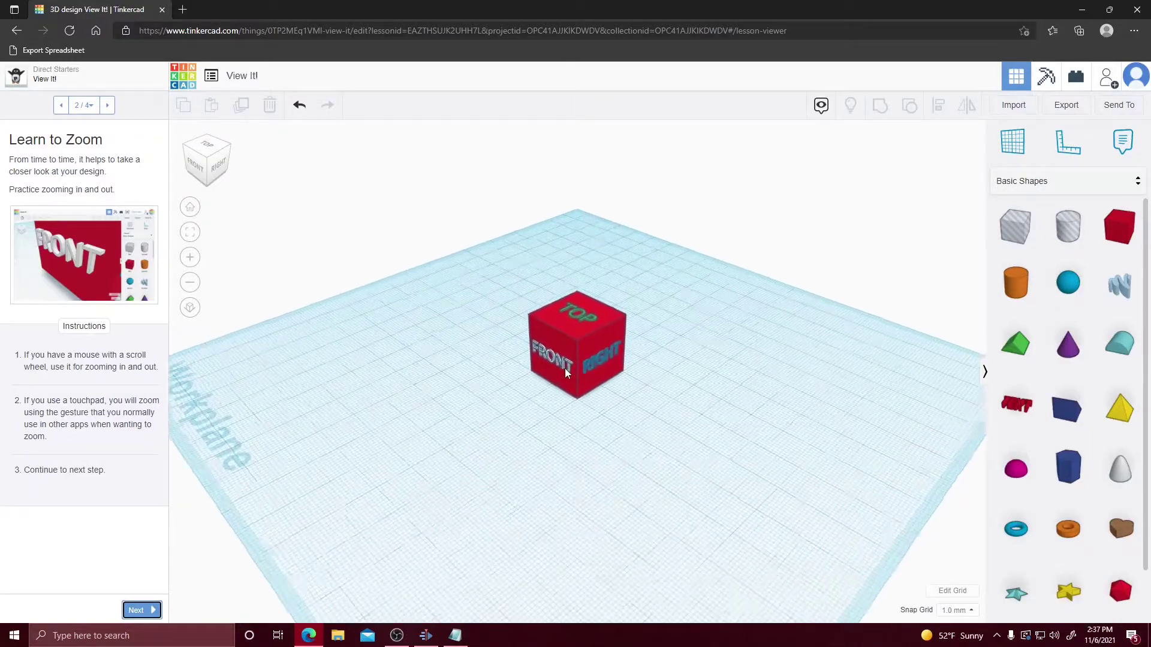
scroll(540, 368, up, 5)
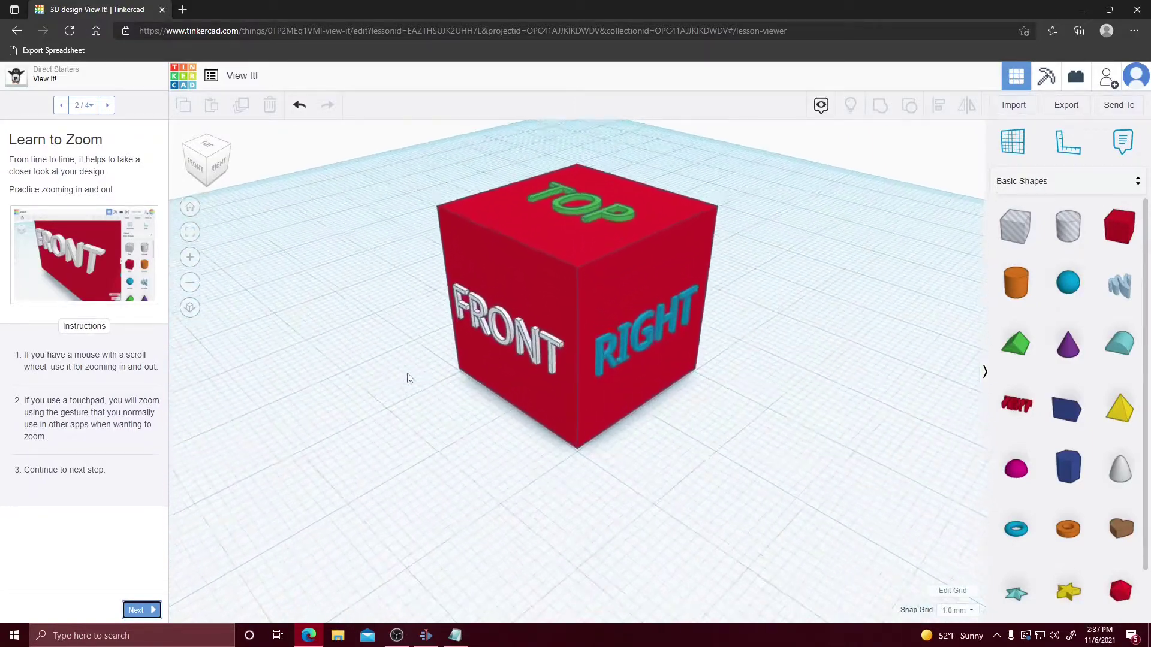
scroll(450, 434, up, 5)
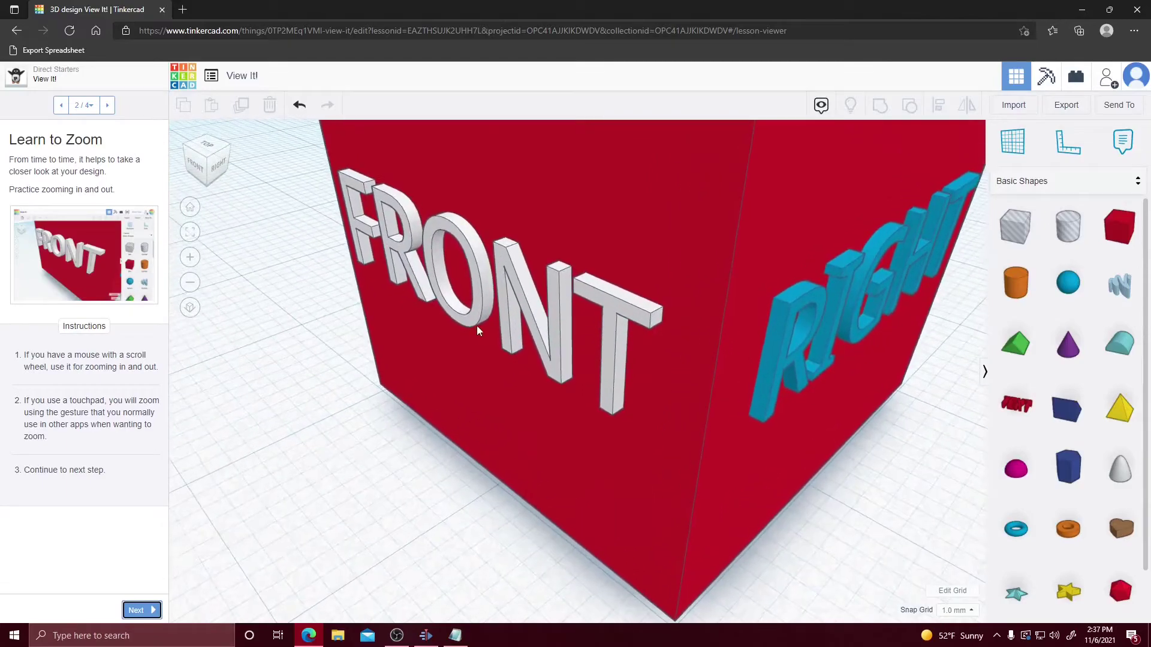
click(139, 611)
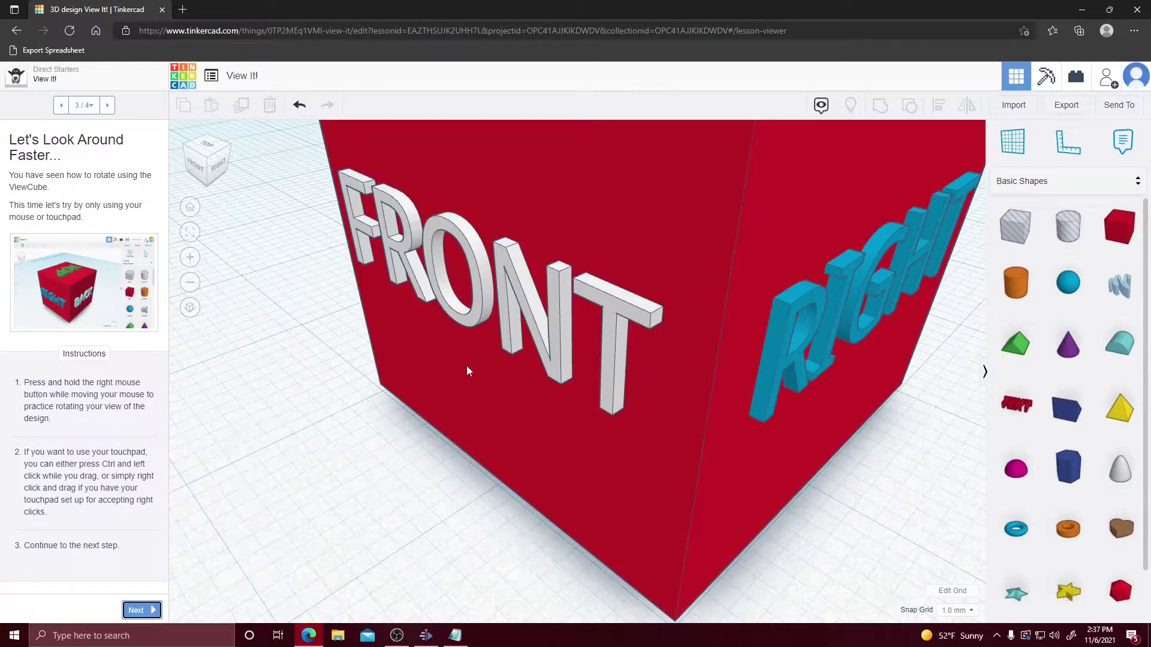
Orbit around the cube to complete View It!, then start the Move It! lesson
right_drag(779, 448, 882, 414)
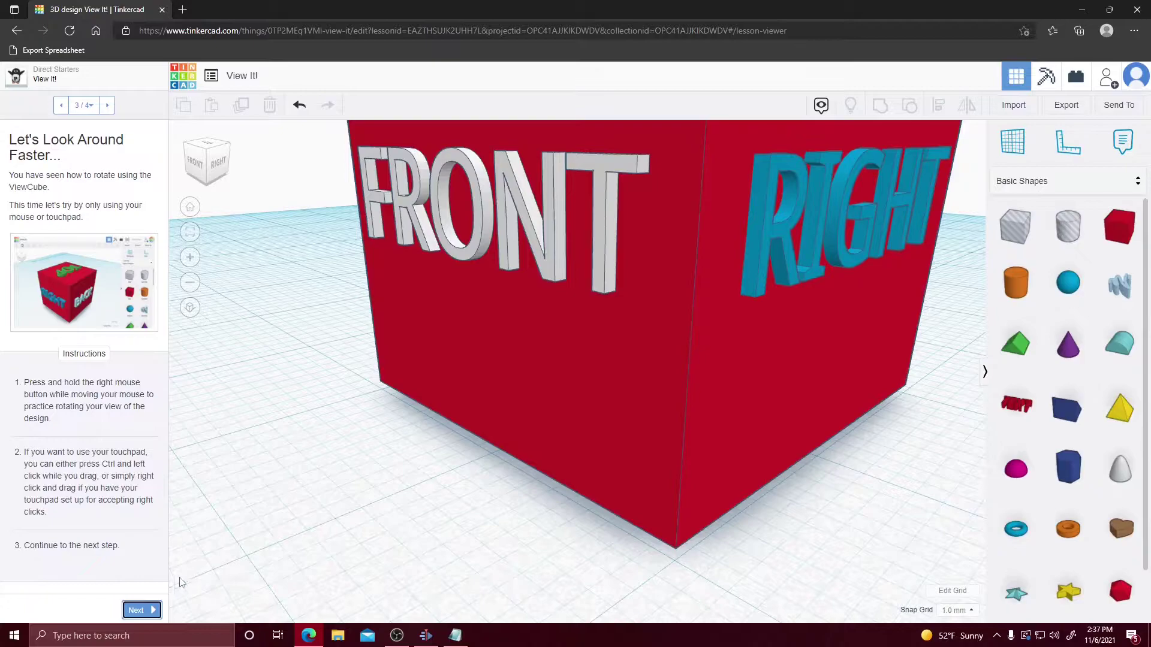
click(140, 610)
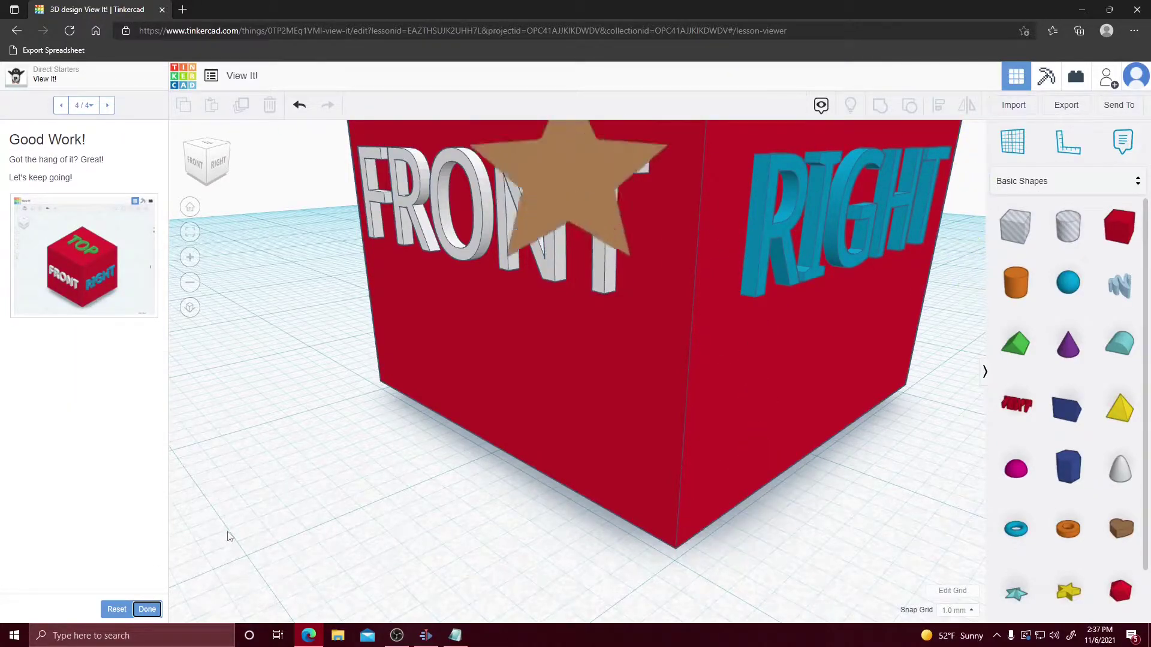
click(139, 609)
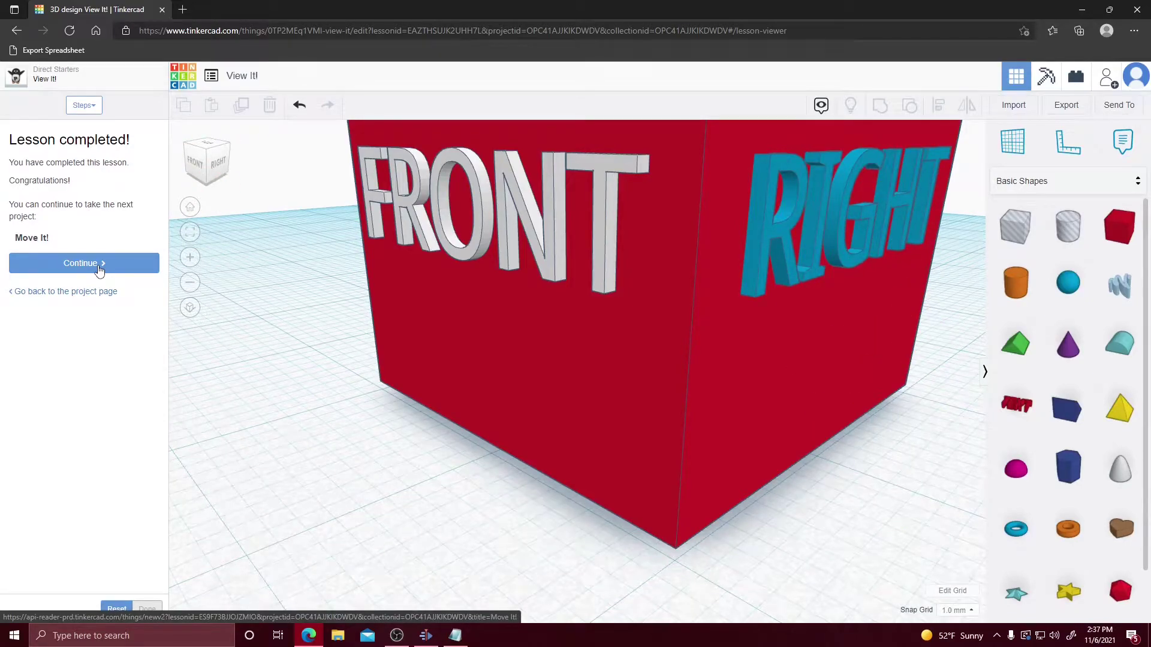
click(99, 266)
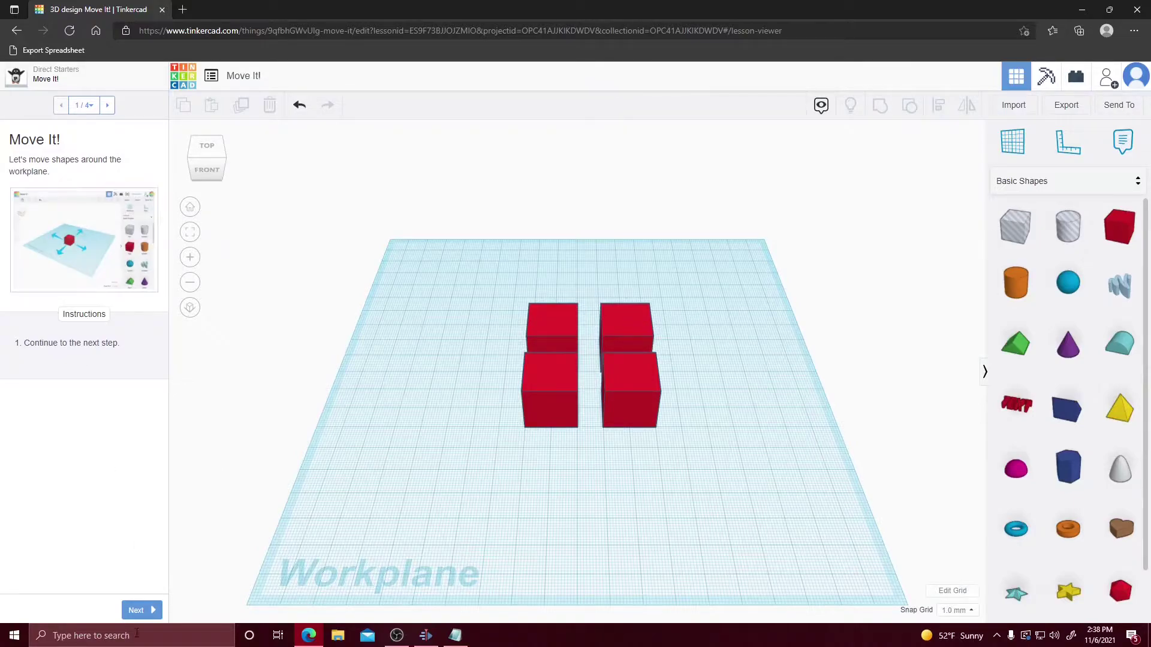
Place the four red boxes on the back-right, back-left, front-left and front-right corner hints
click(154, 609)
drag(629, 317, 728, 239)
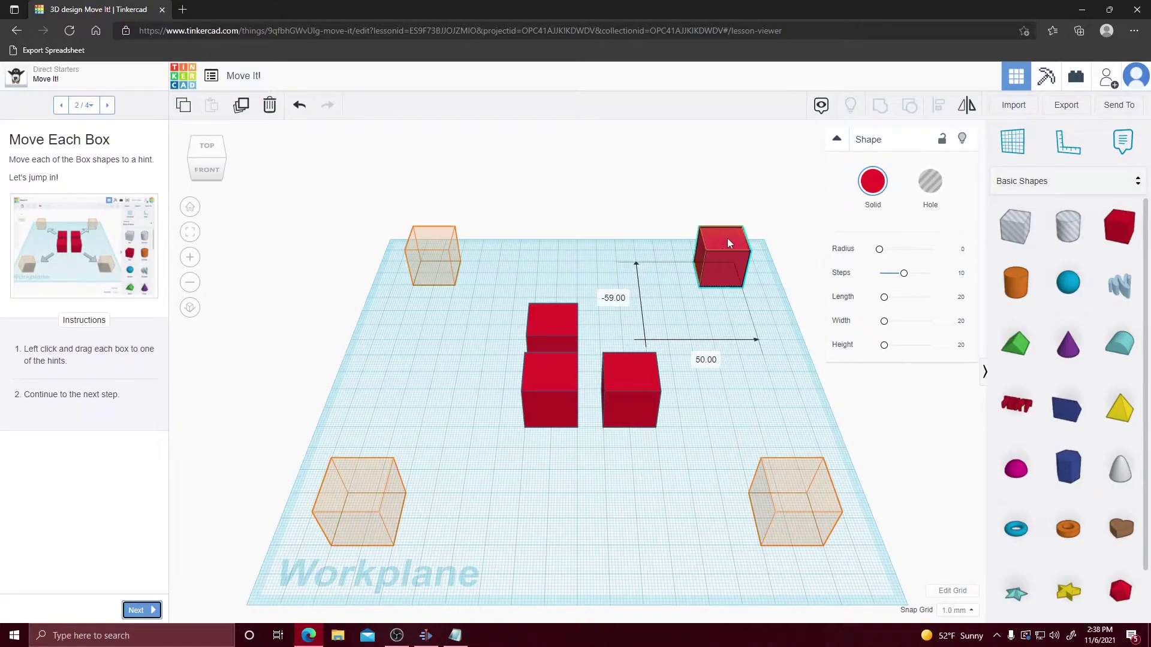
drag(540, 319, 420, 236)
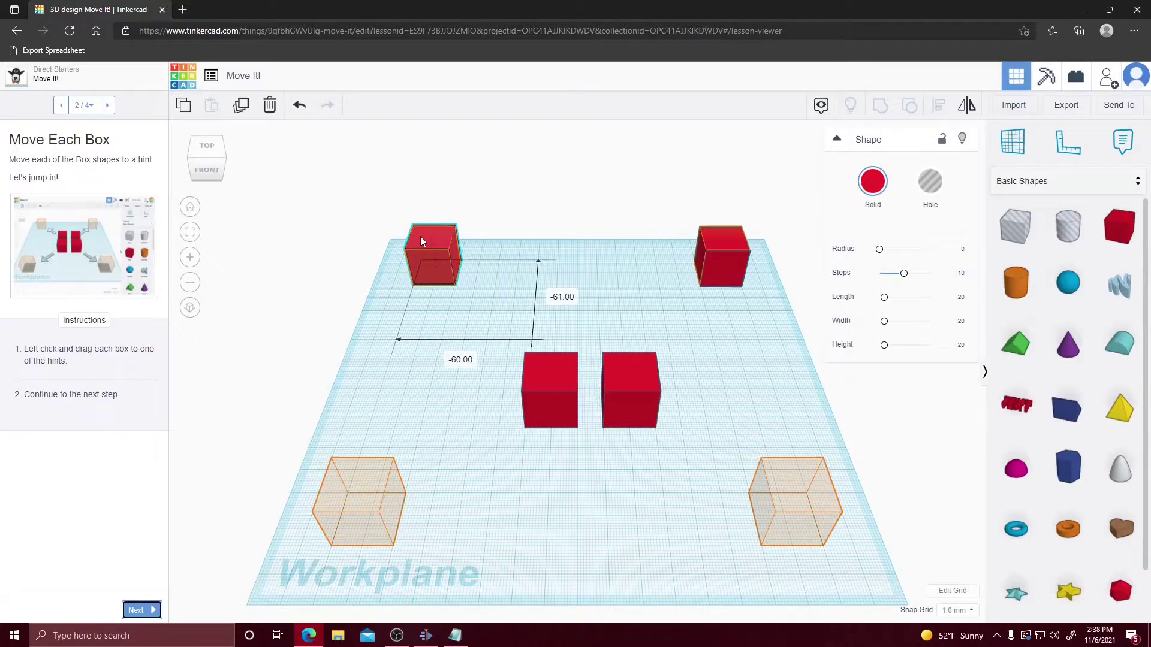
drag(519, 397, 340, 492)
drag(640, 363, 805, 471)
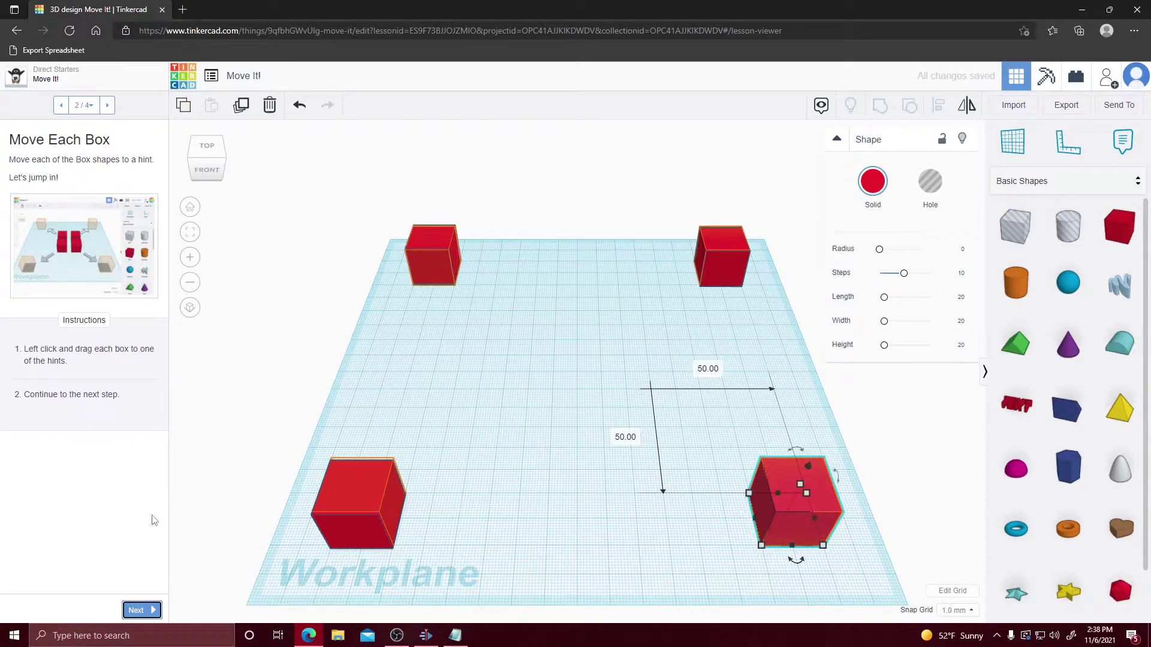
click(137, 610)
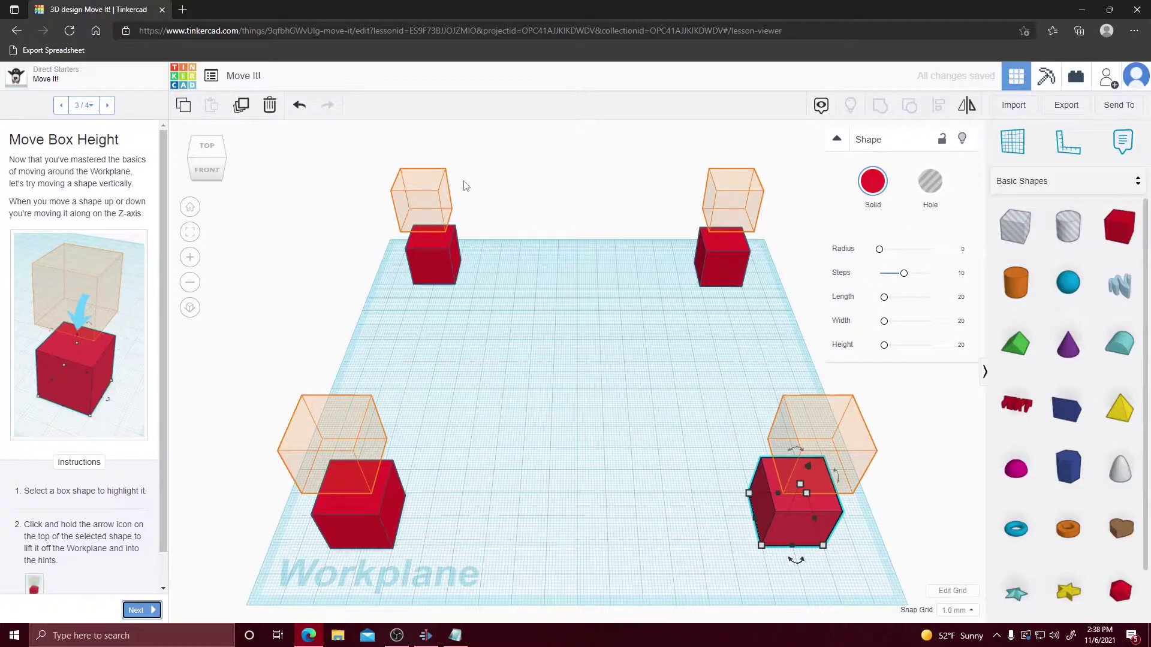
Lift the back-left and back-right boxes off the workplane into their floating hints
click(426, 245)
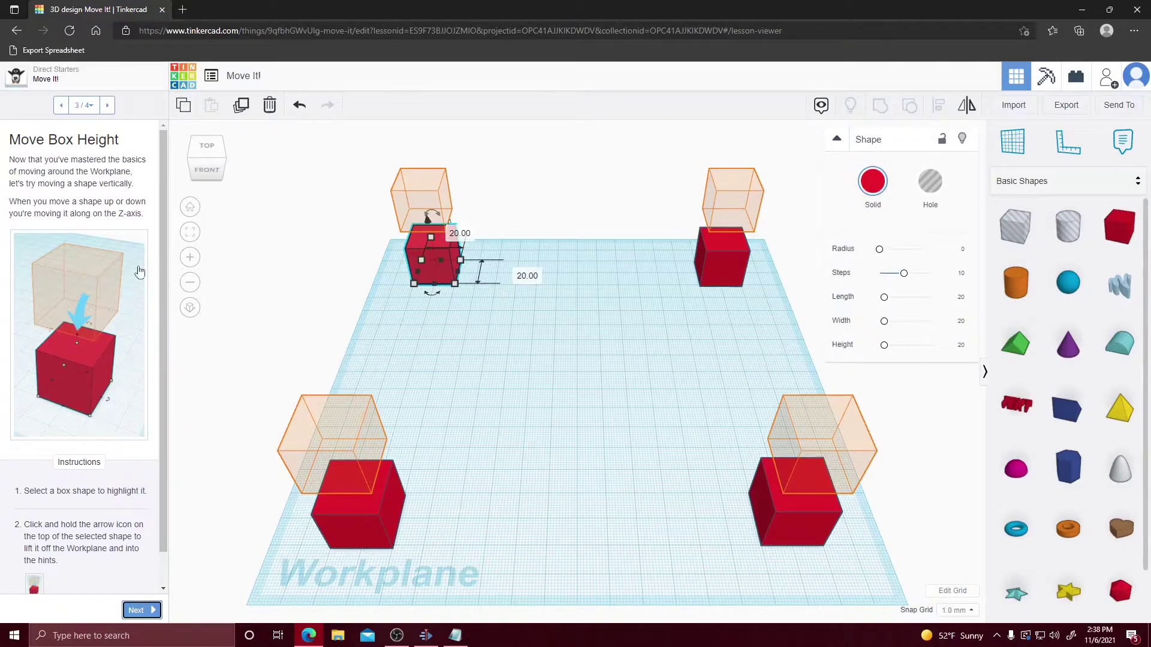
scroll(153, 270, down, 1)
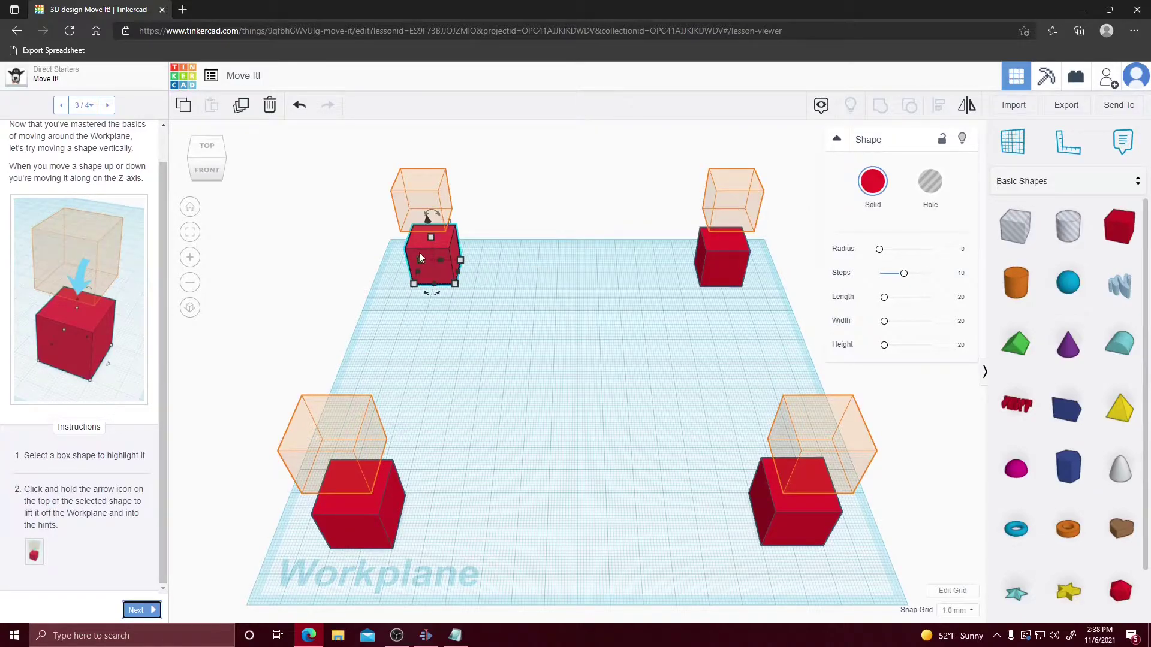
drag(426, 221, 407, 166)
click(622, 214)
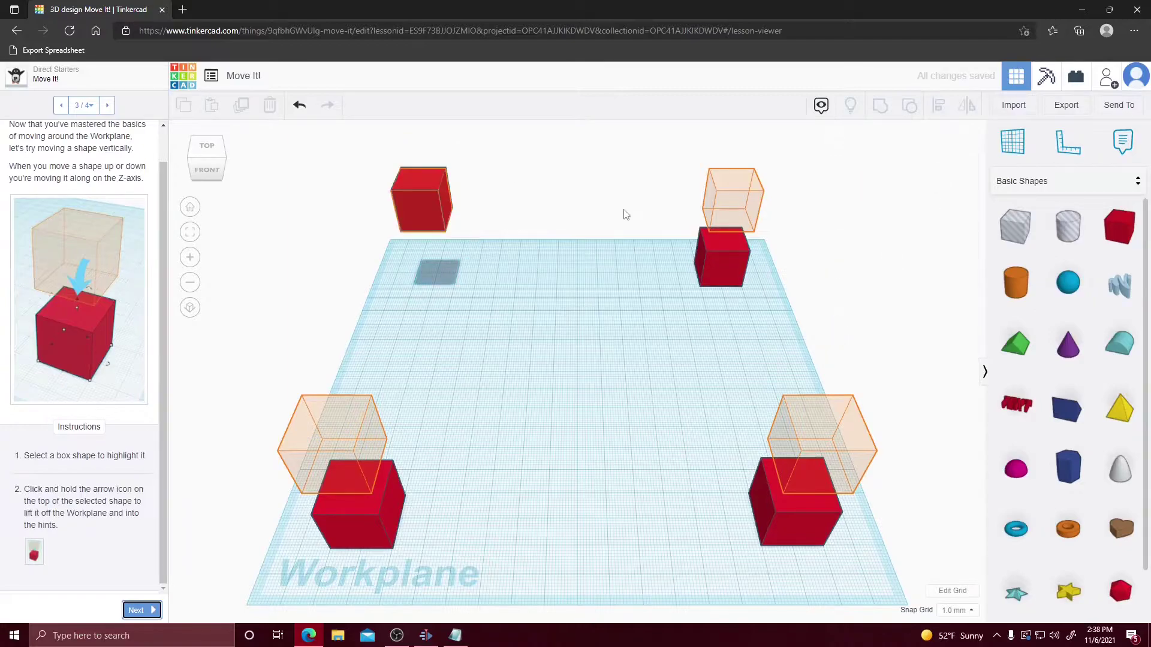
click(714, 262)
drag(724, 223, 741, 154)
Raise the front-left and front-right boxes 30 mm into their hints, completing Move It!
click(348, 528)
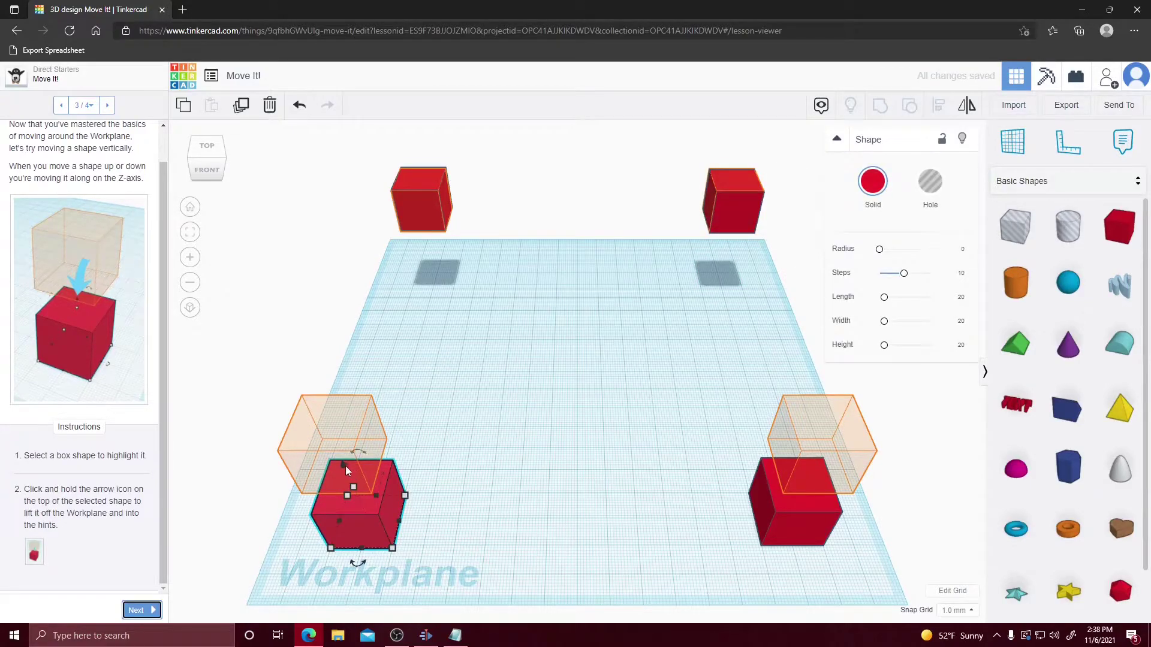
click(349, 502)
drag(347, 468, 320, 400)
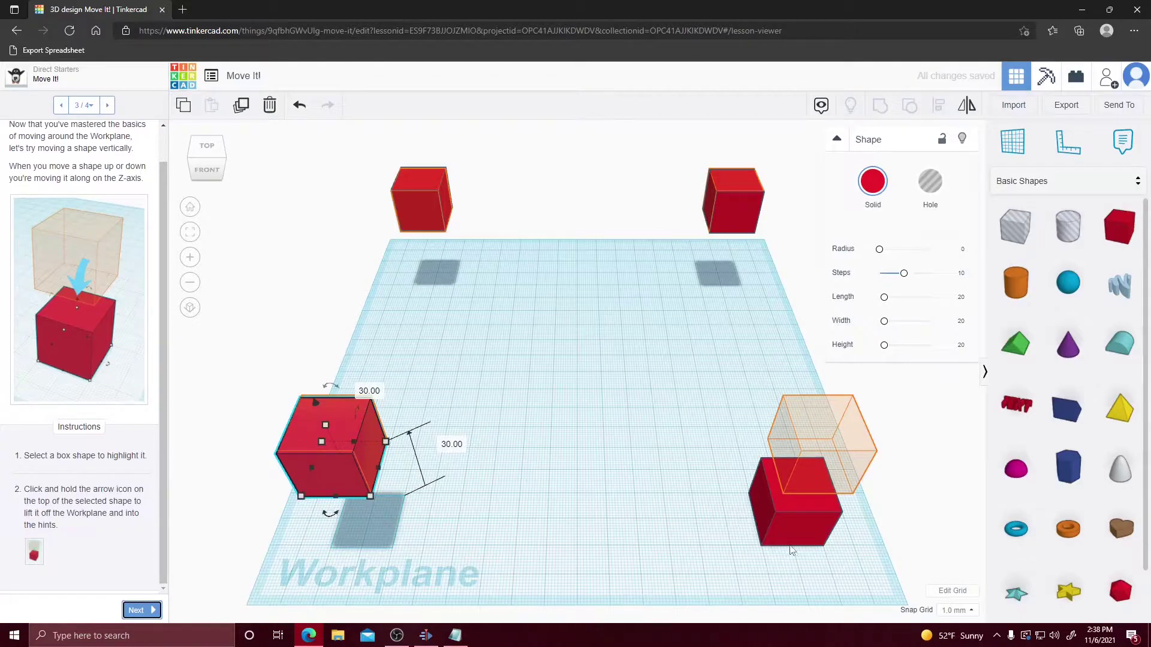
click(757, 513)
drag(811, 471, 838, 401)
click(137, 608)
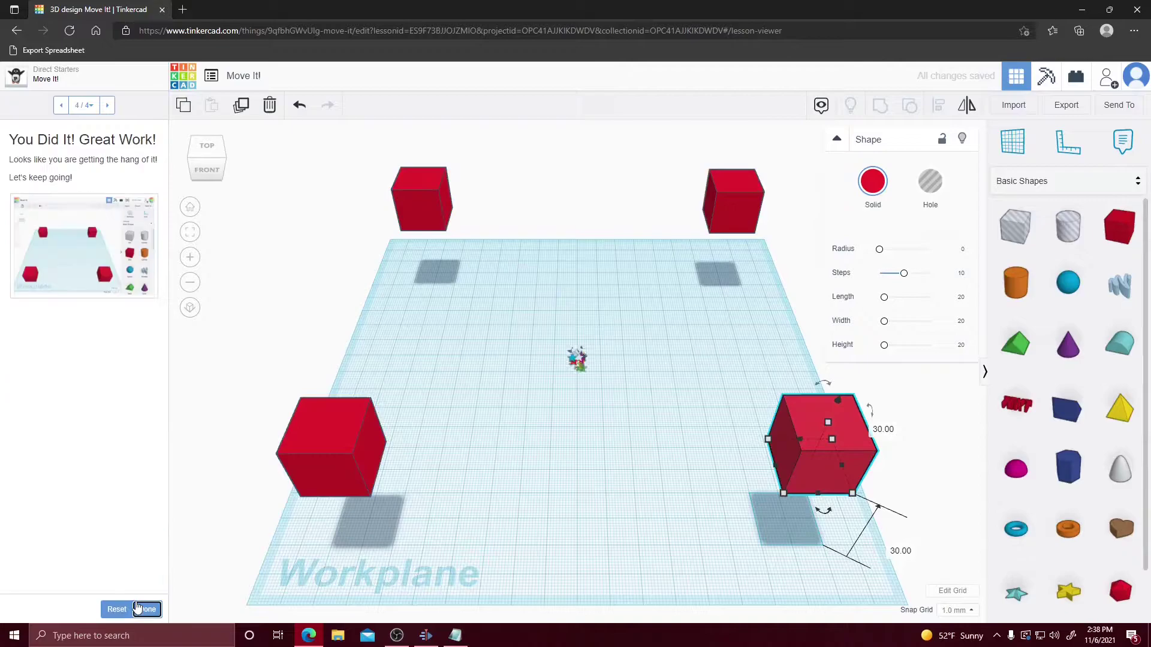
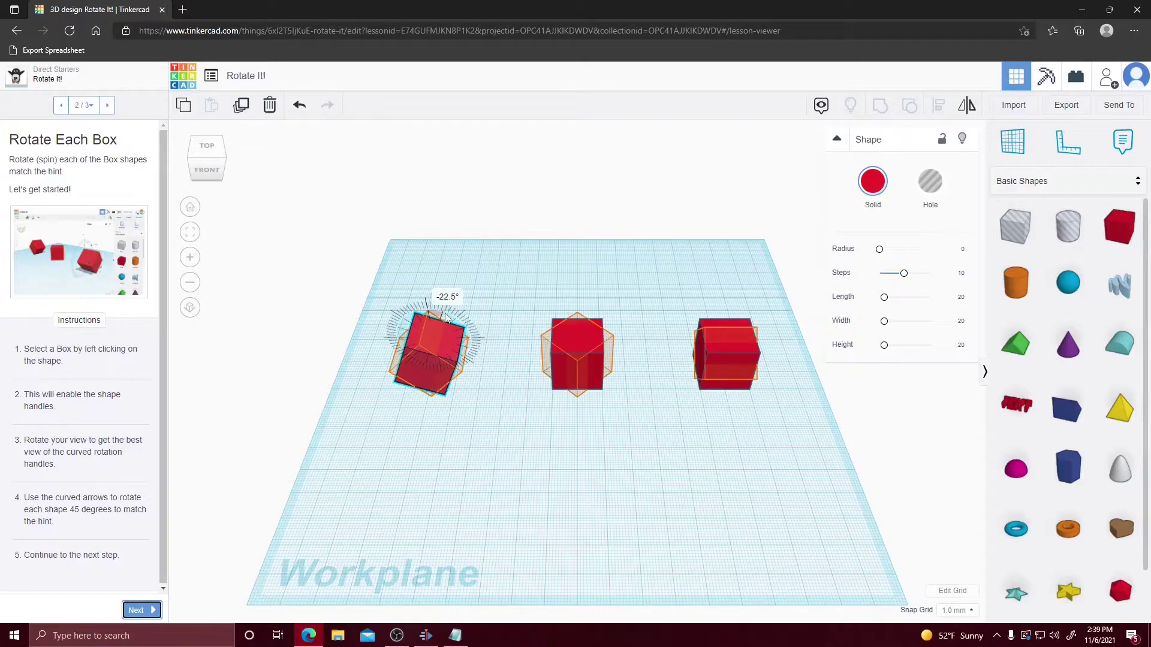
Rotate the first box by -45°, entering -45 as the rotation angle
mouse_move(445, 317)
mouse_down()
mouse_move(456, 321)
mouse_move(445, 317)
mouse_up()
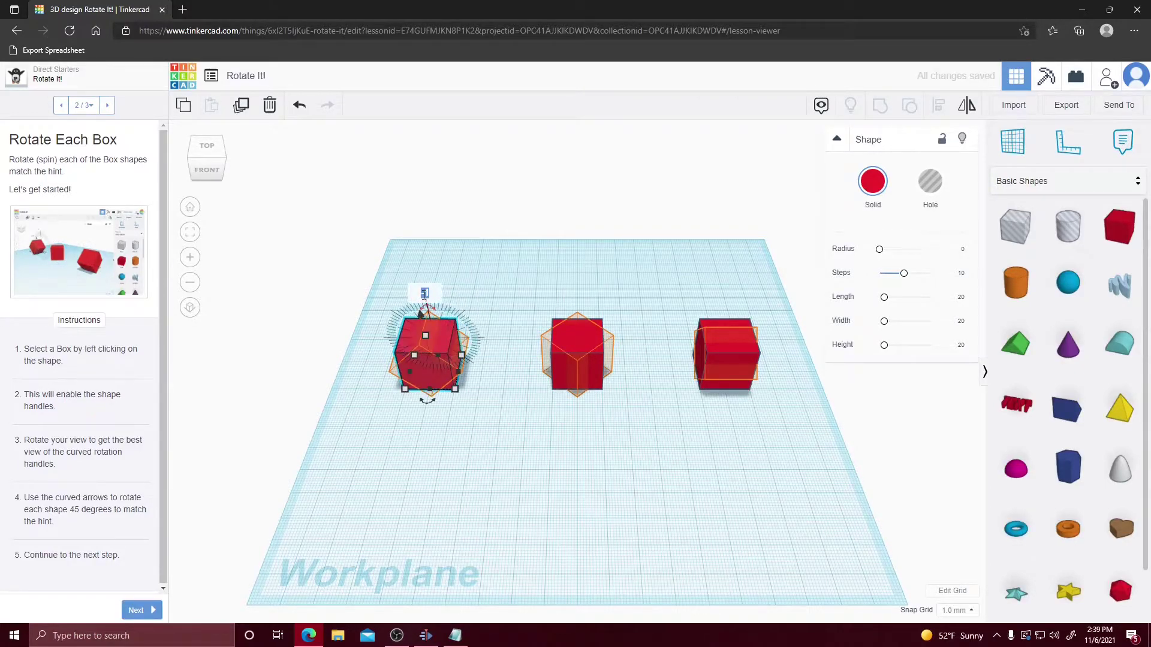
text(-45)
key(Return)
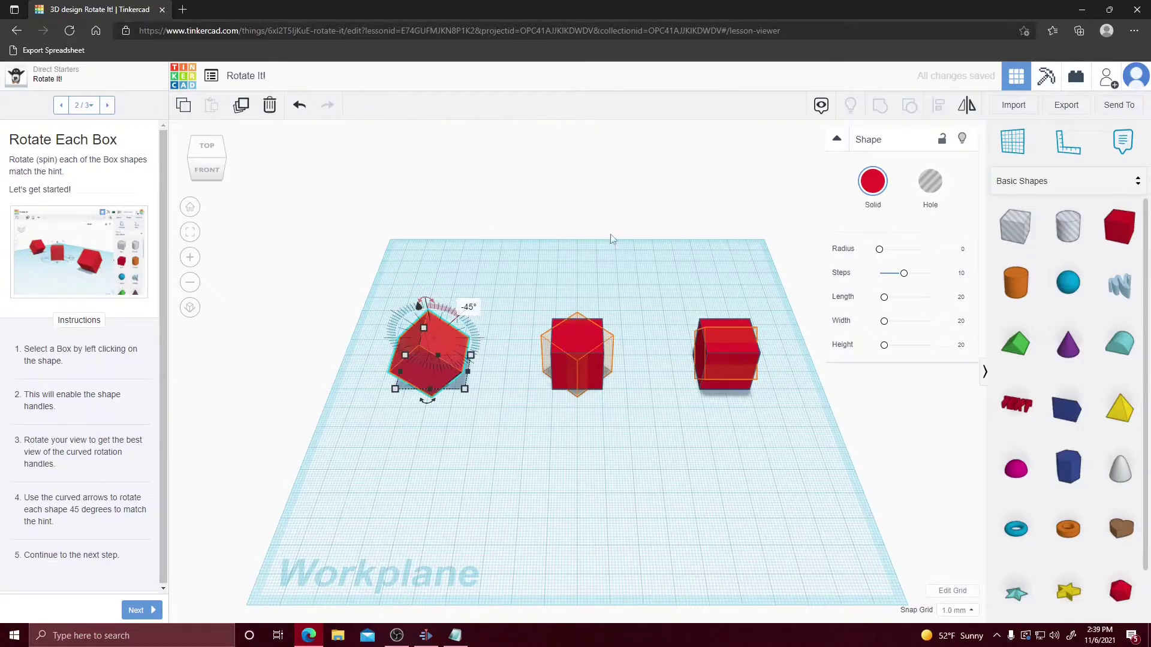
Rotate the middle and right boxes about 45° each, then advance to the Great Work! step
click(584, 351)
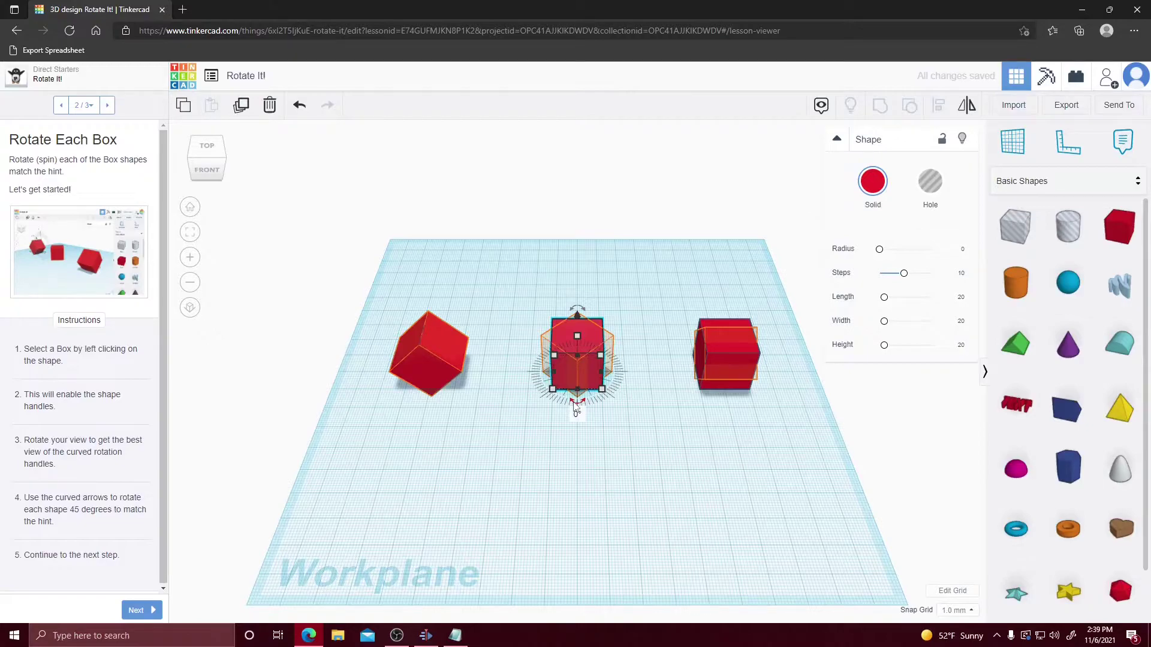
scroll(578, 414, up, 2)
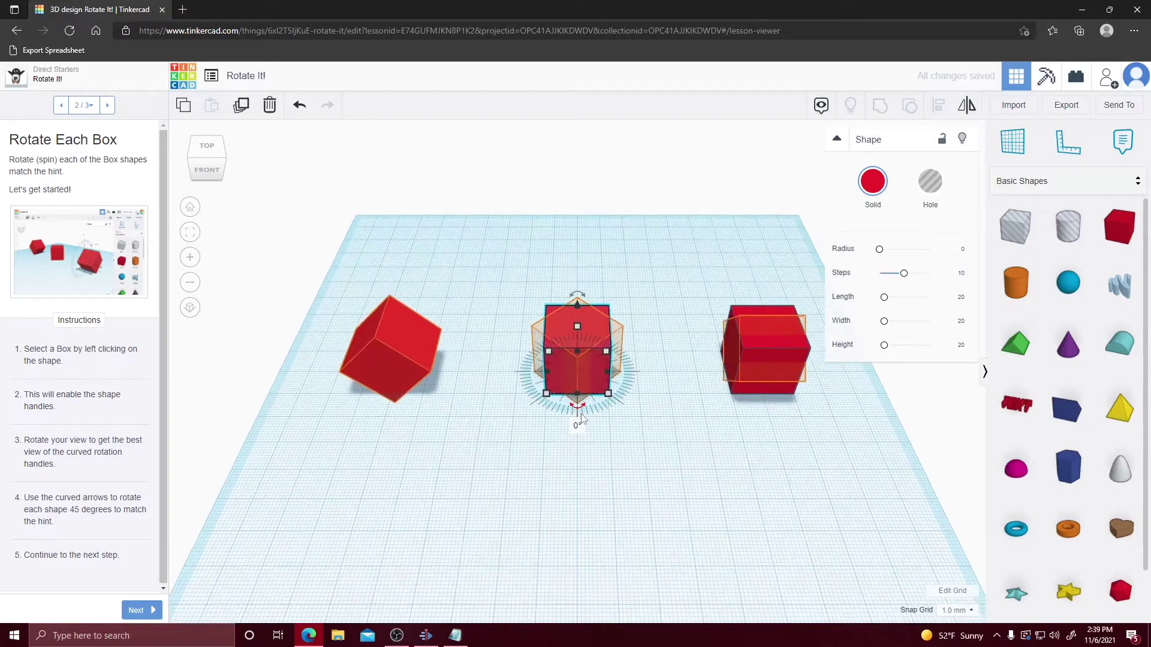
drag(582, 418, 612, 403)
click(765, 354)
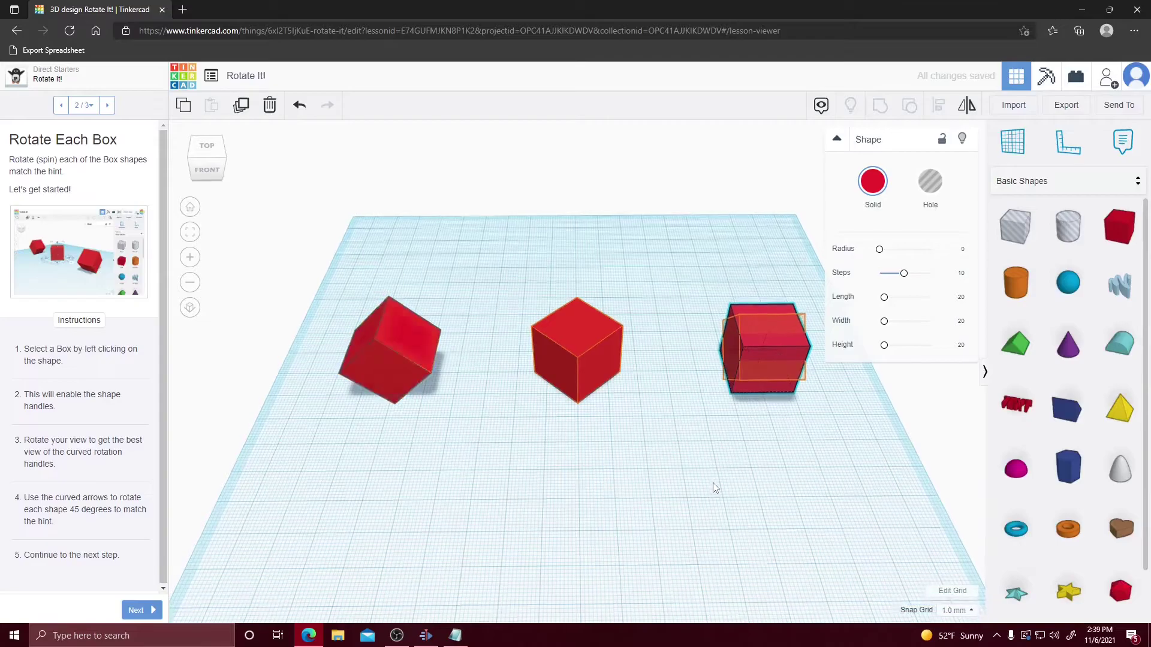
right_drag(714, 487, 796, 423)
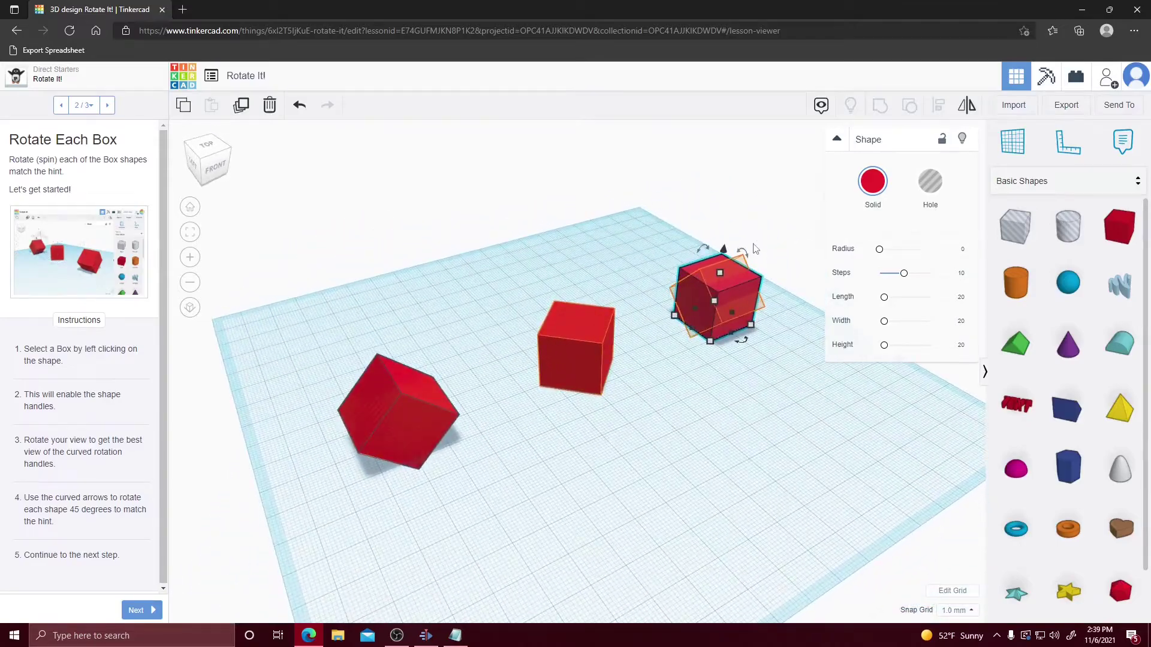
drag(742, 252, 714, 228)
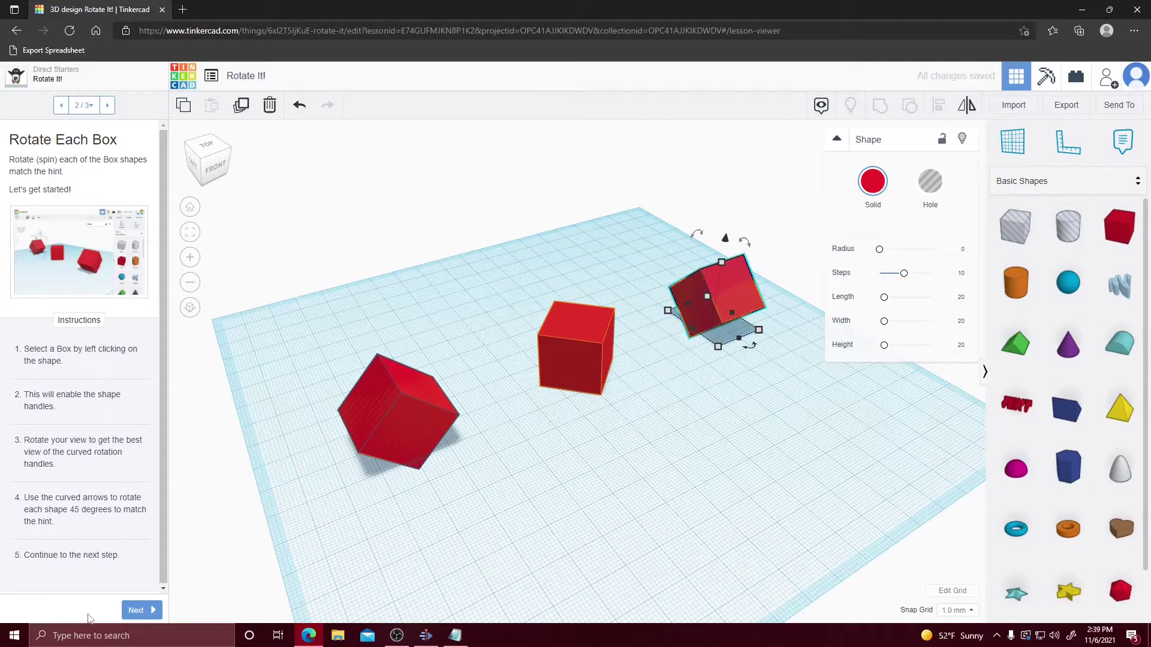
click(129, 611)
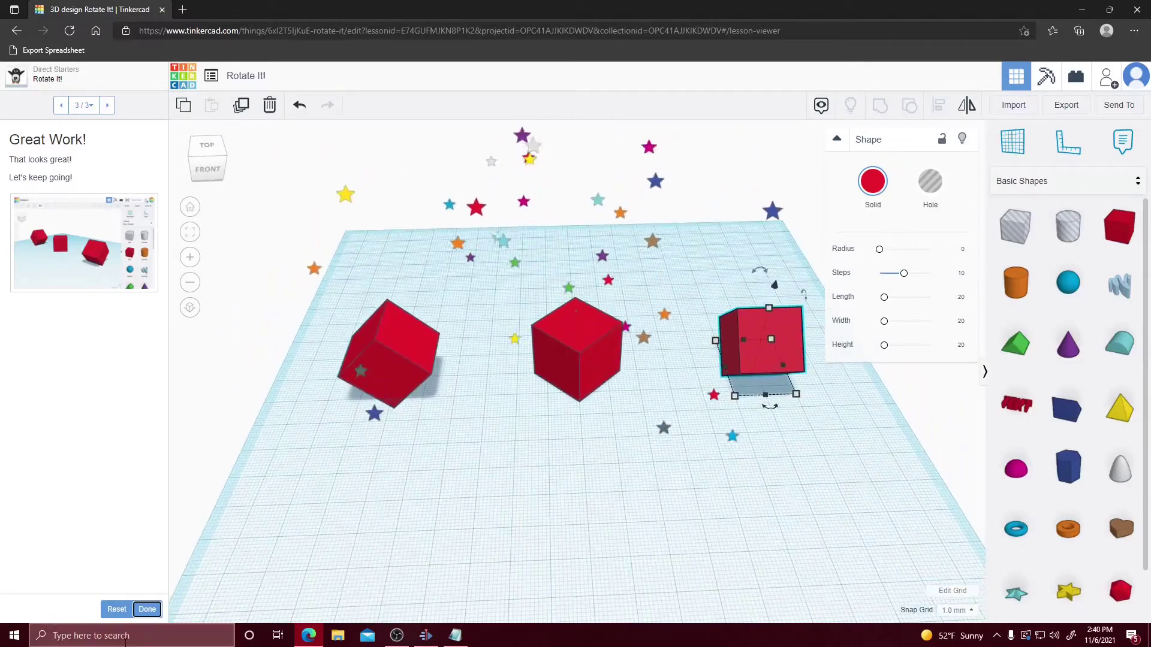
Finish Rotate It!, move to Size It Up!'s Extend Each Block step, and add a 20×20×20 box in the left outline
click(146, 610)
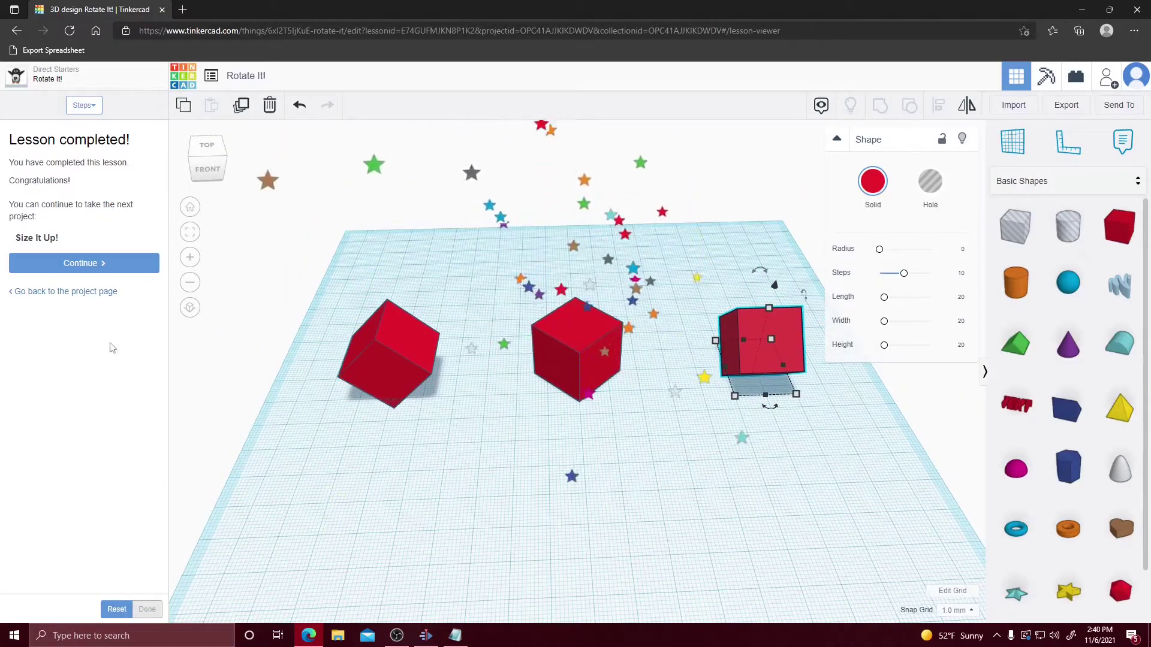
click(82, 265)
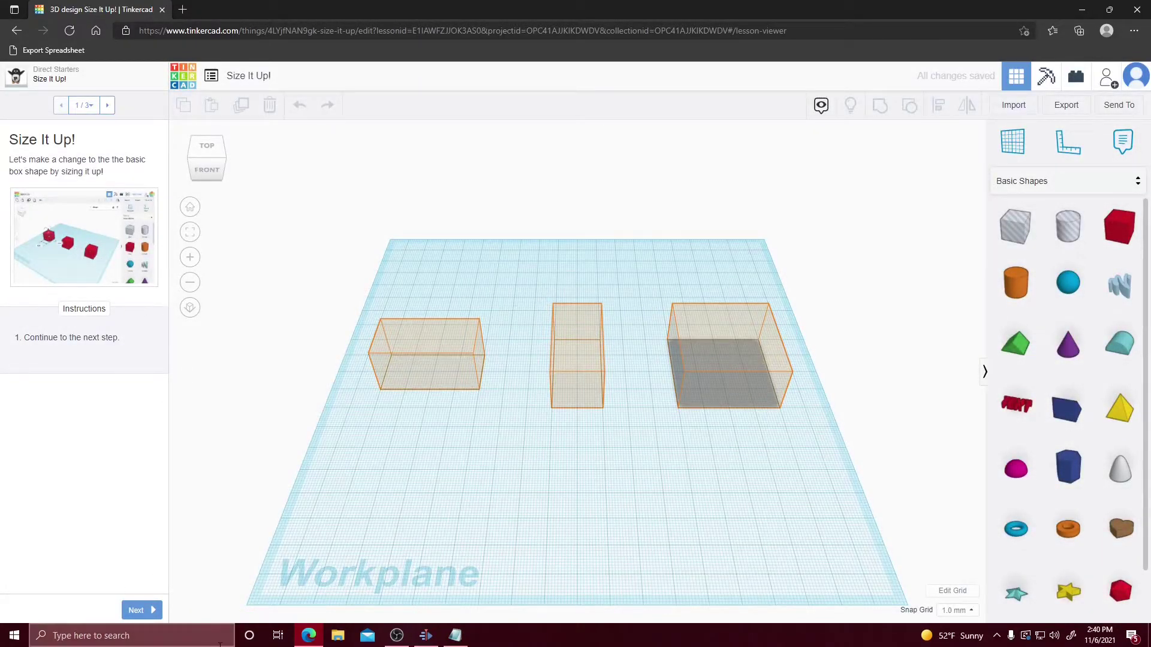
click(139, 610)
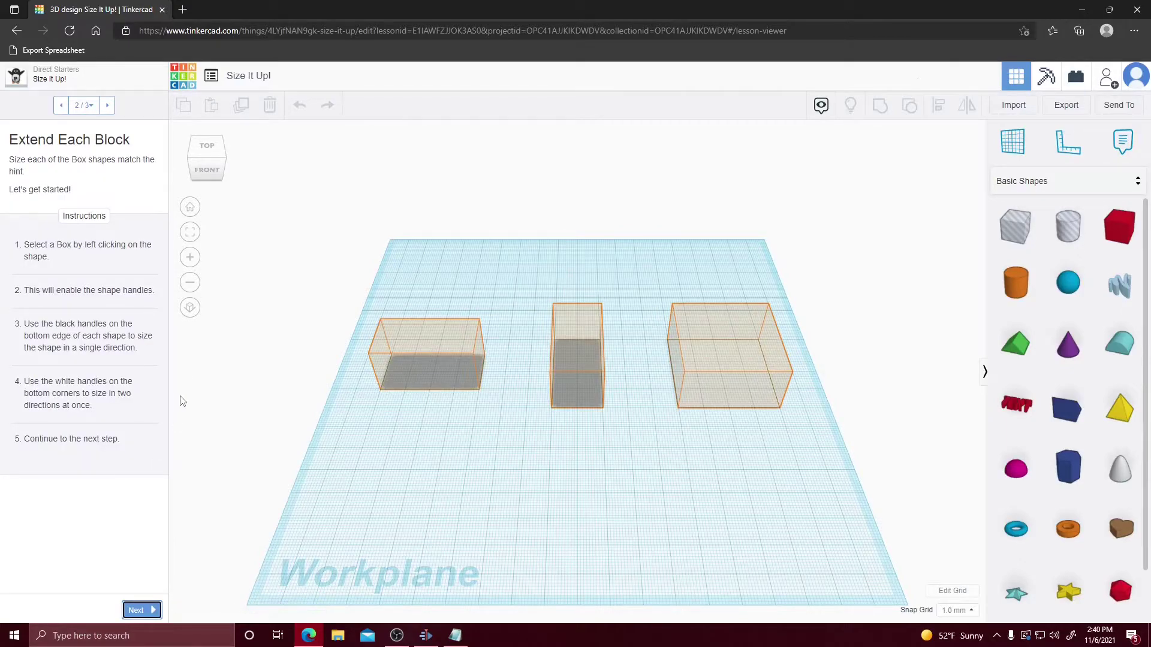
drag(1132, 220, 437, 373)
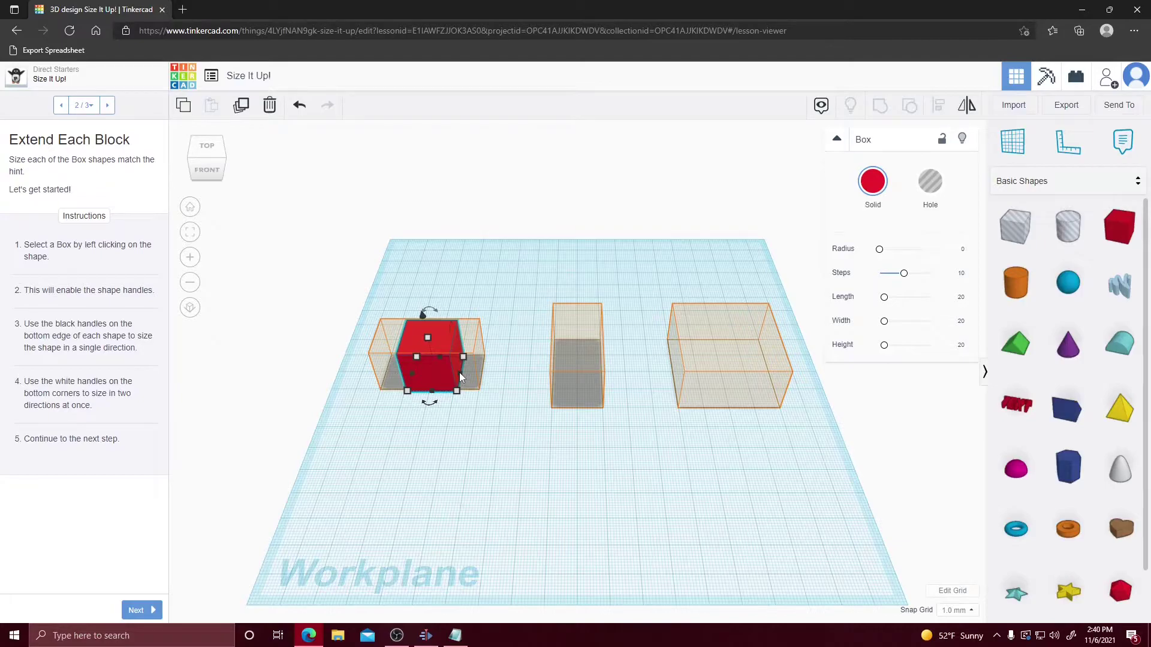
Stretch the first box to 39.00 so it fills its outline
drag(460, 373, 483, 380)
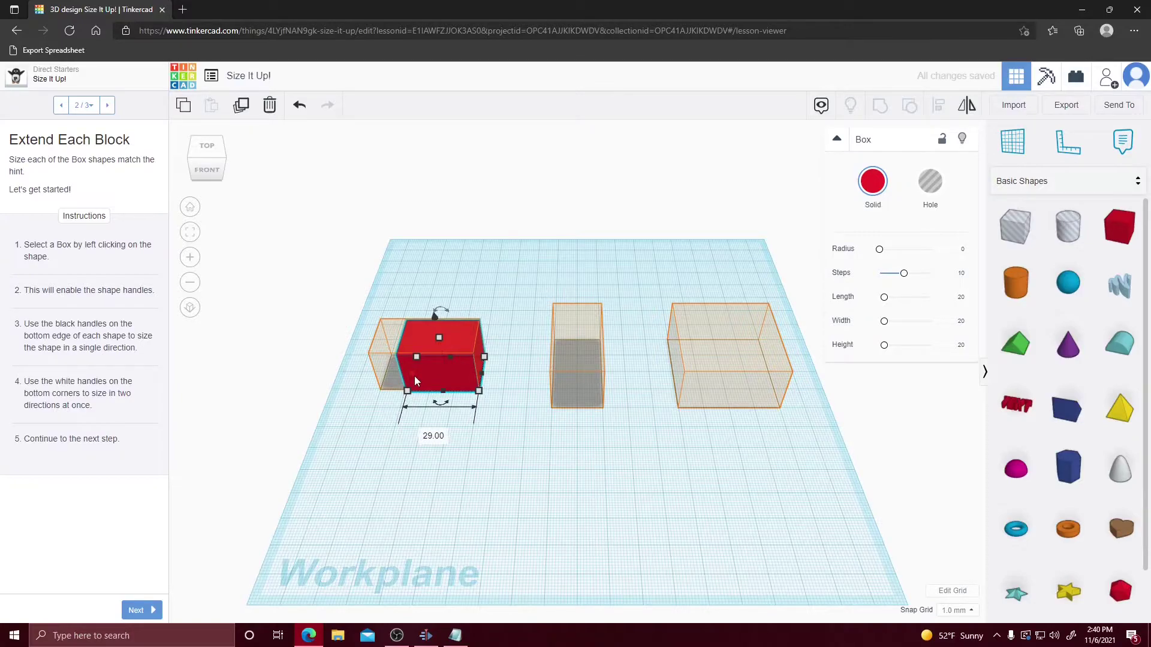
drag(416, 379, 390, 378)
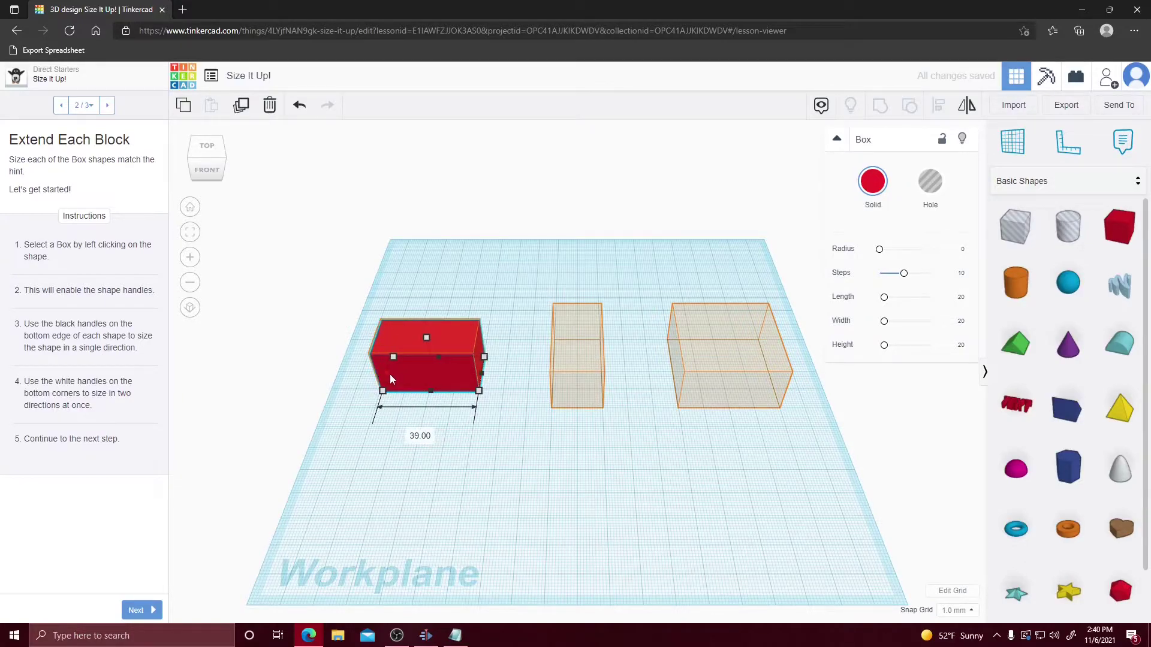
click(310, 433)
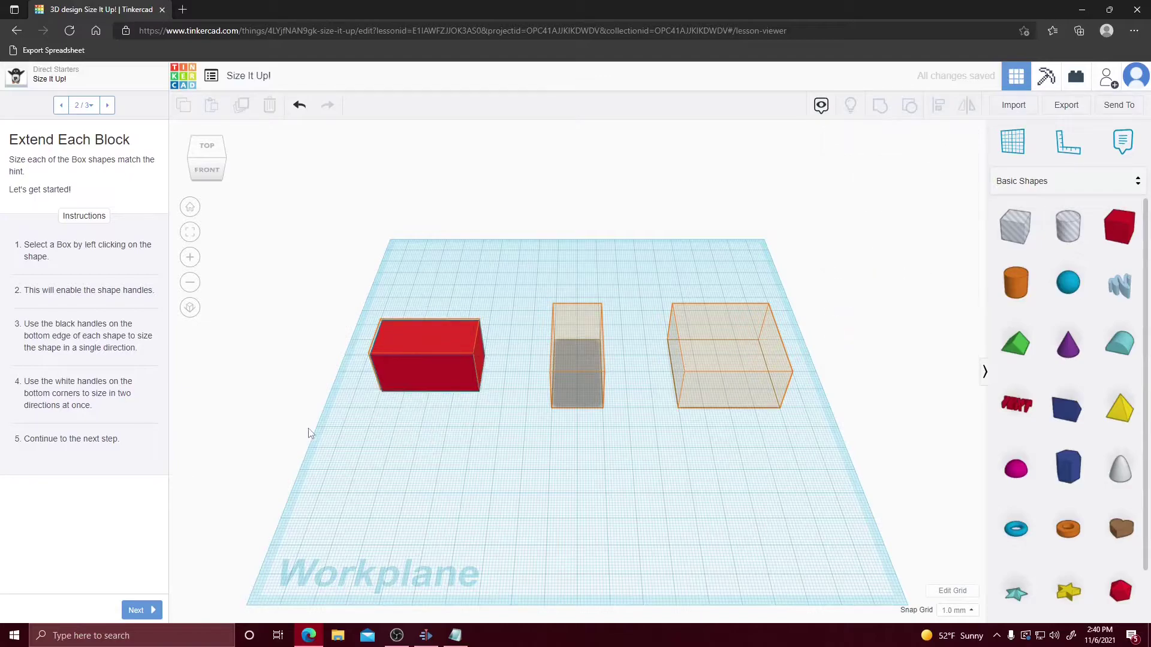
Add a box in the middle outline and lengthen it to 43.00
drag(1120, 226, 578, 391)
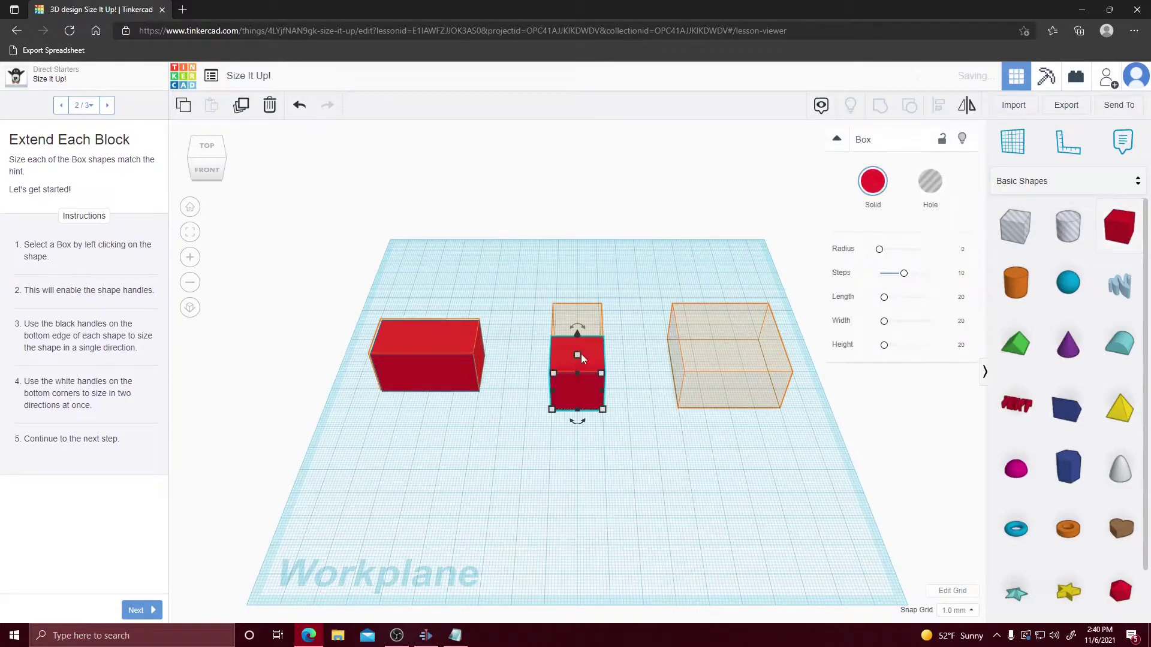
right_drag(591, 425, 300, 454)
drag(588, 367, 629, 388)
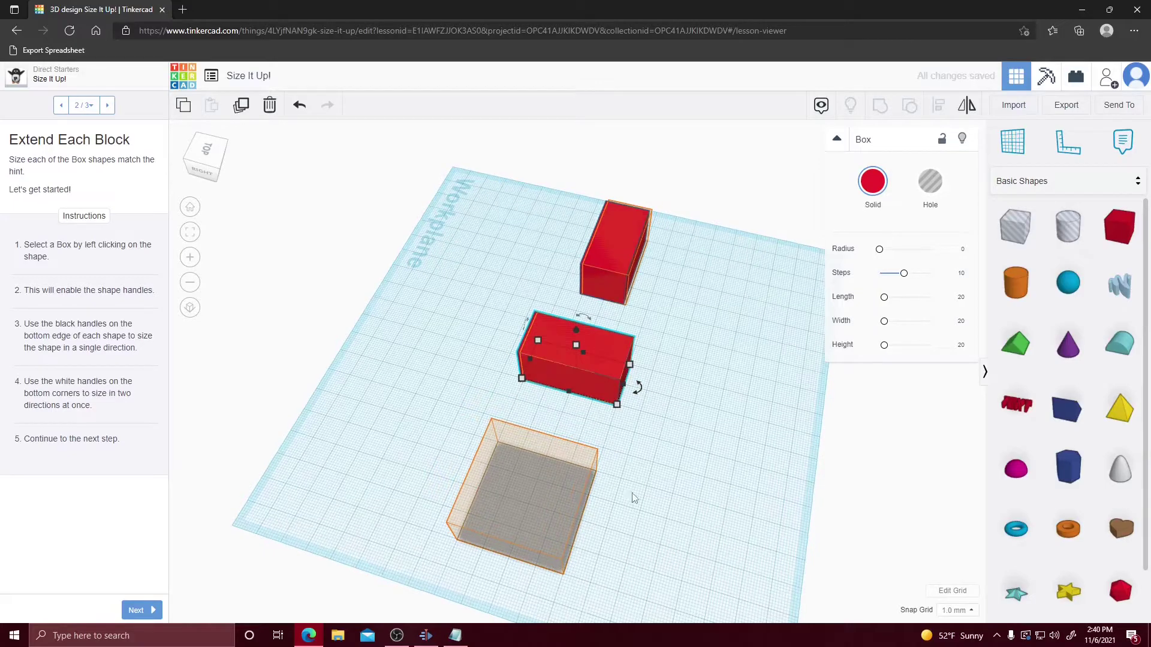
drag(631, 493, 750, 458)
right_drag(750, 457, 451, 527)
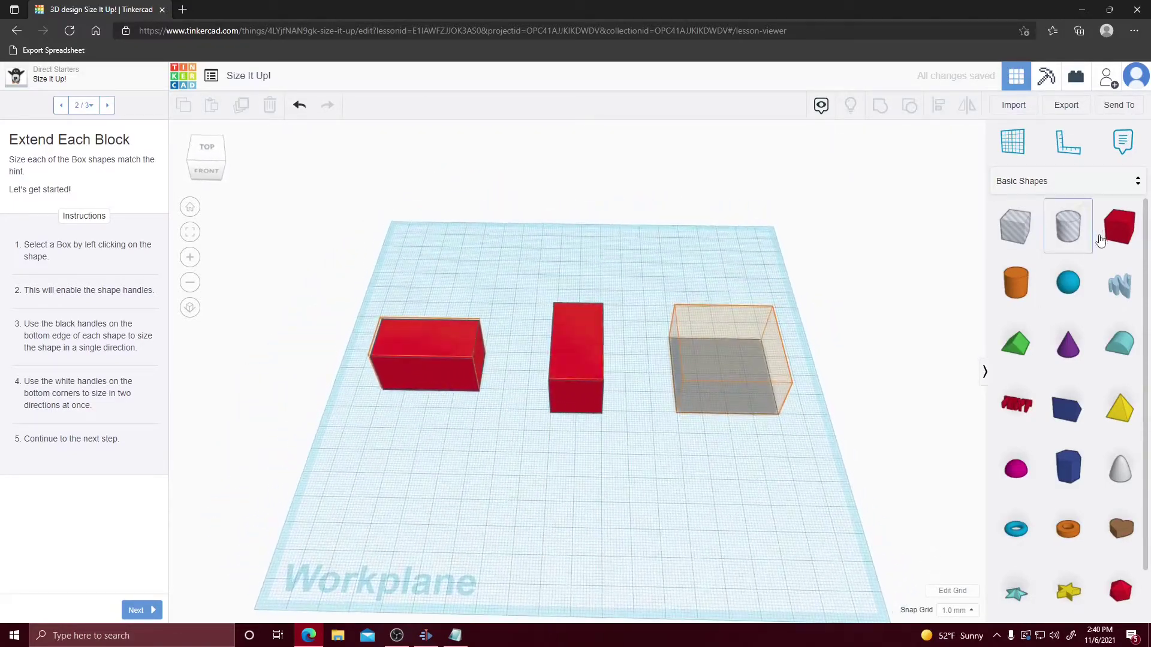
Add a third box, resize it to fill the third outline, and finish Size It Up!
drag(1116, 227, 700, 393)
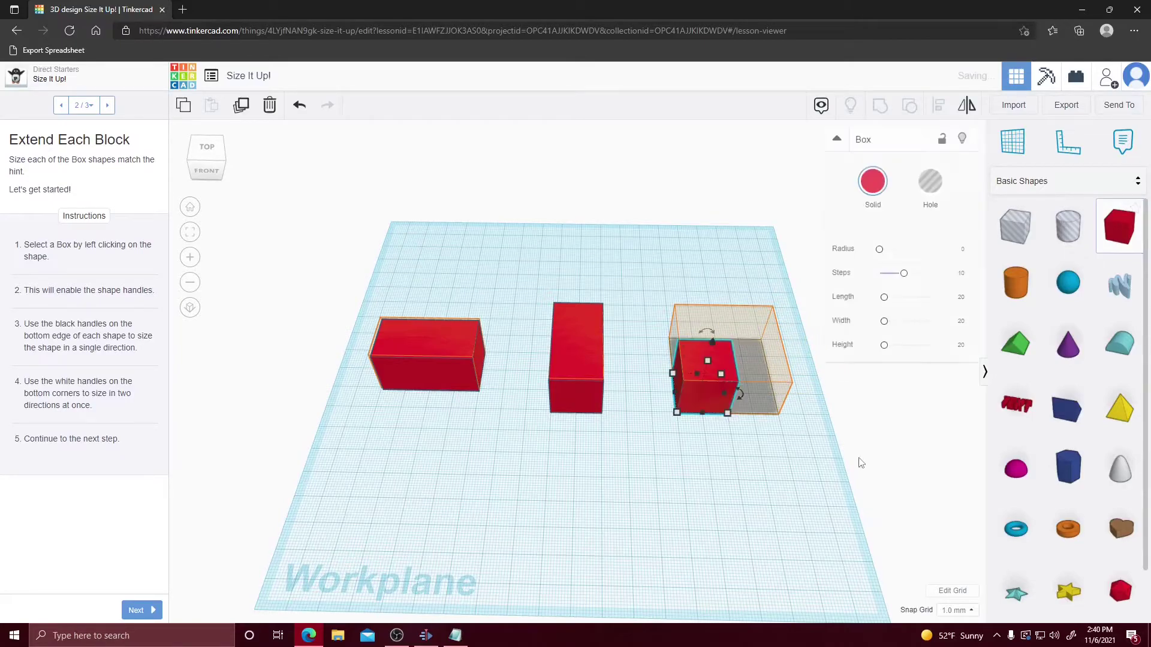
right_drag(700, 393, 546, 513)
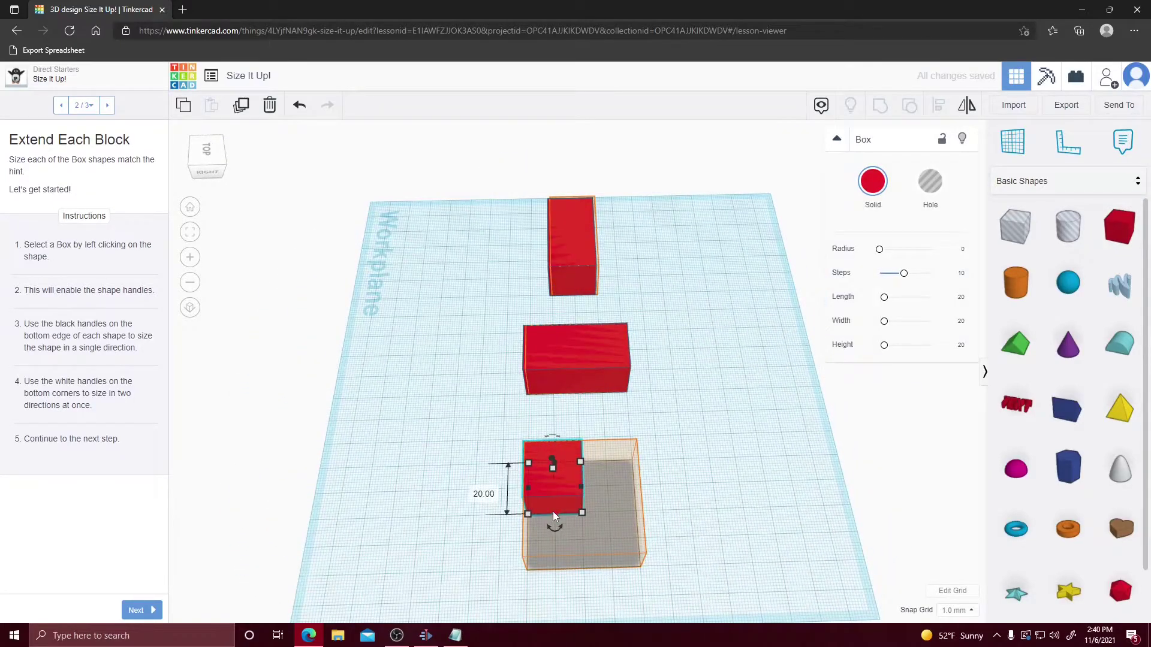
drag(553, 512, 555, 570)
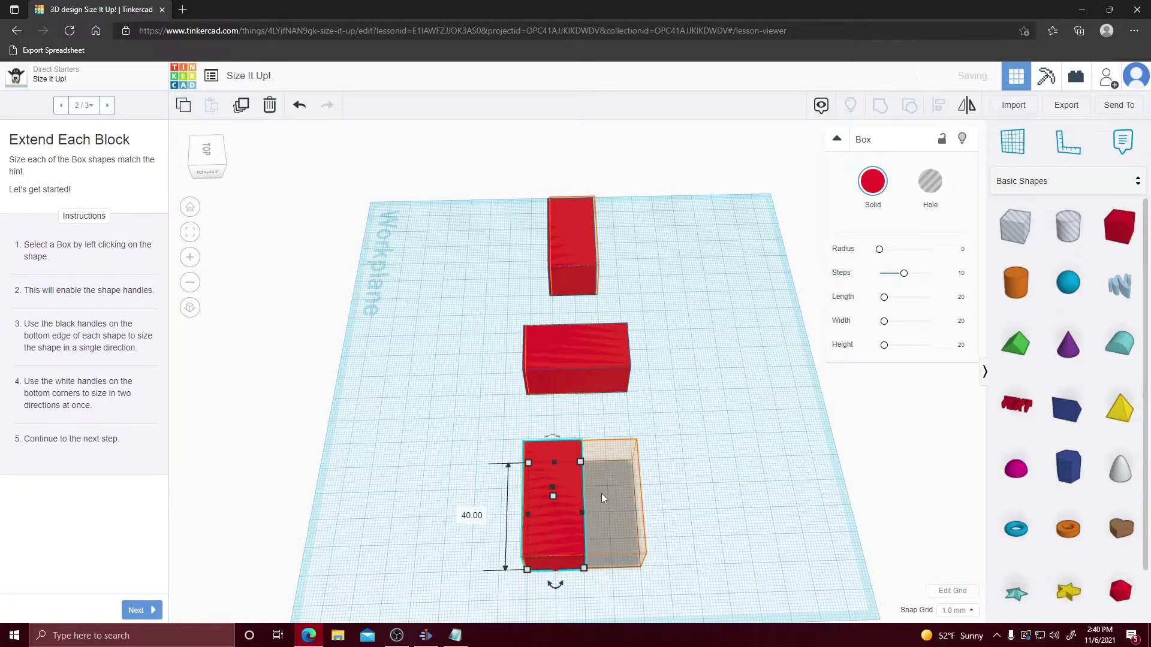
drag(585, 515, 639, 515)
right_drag(678, 523, 523, 469)
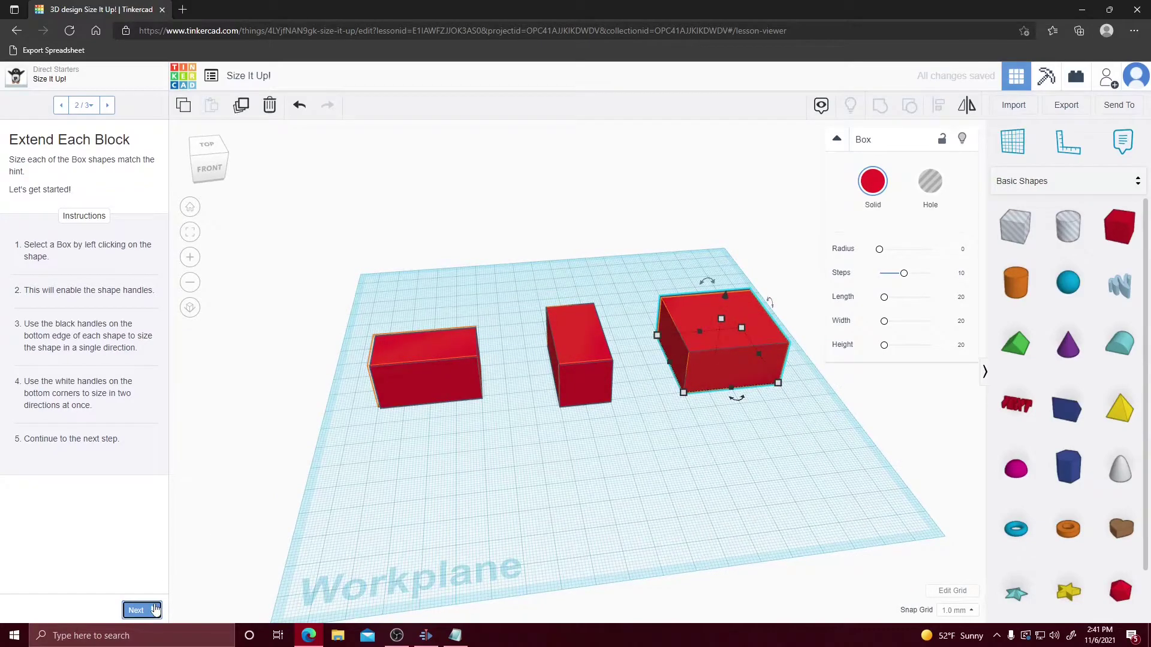
click(136, 610)
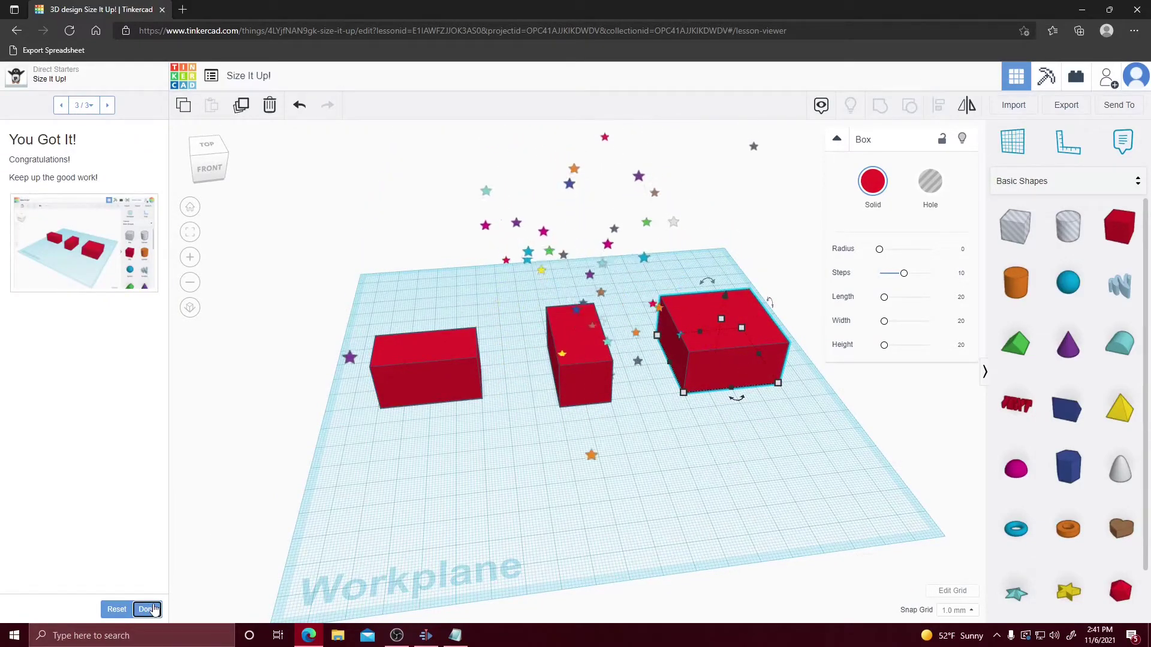
click(147, 609)
Start Group It! and stack a cylinder on top of a new red box
click(99, 271)
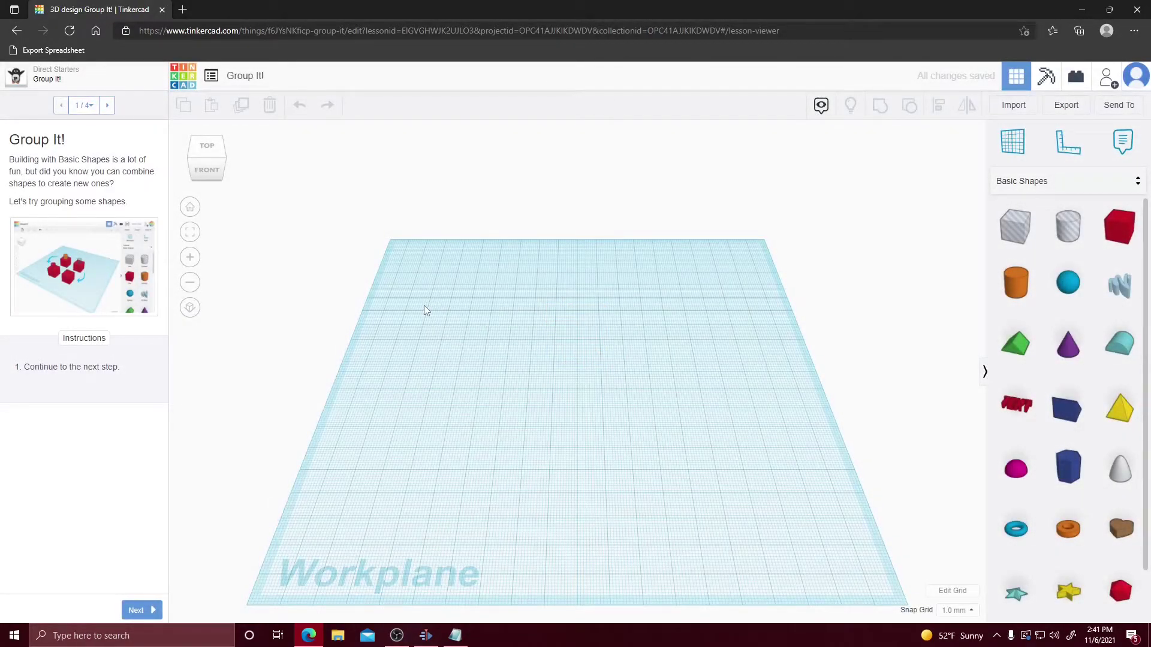
click(138, 610)
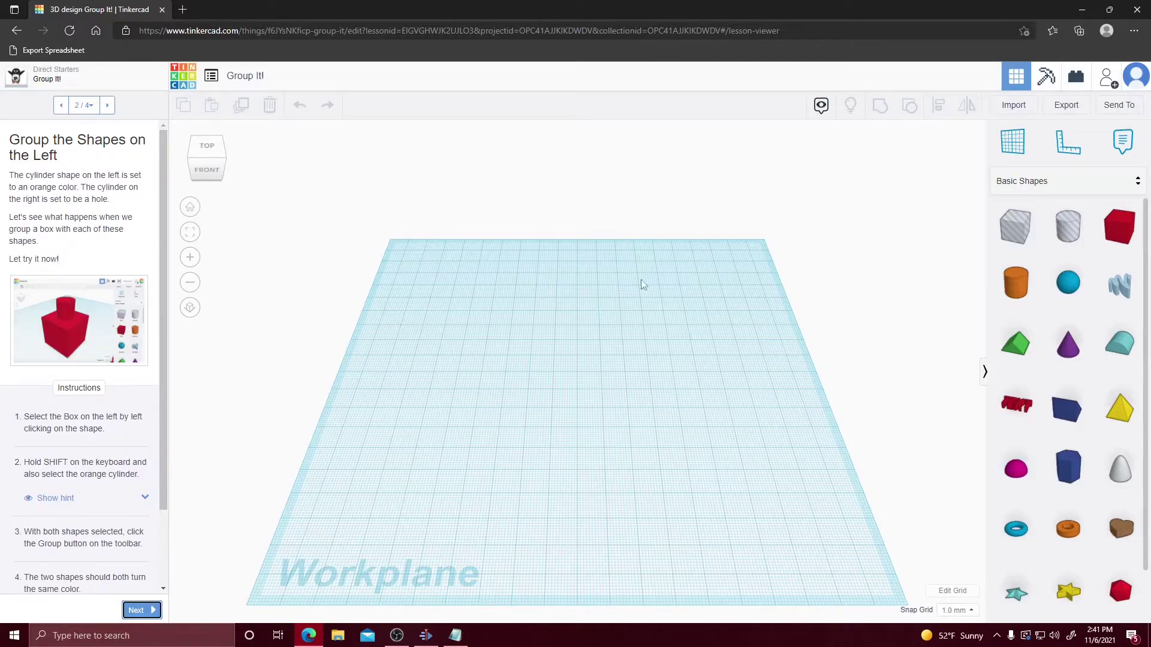
drag(1118, 226, 578, 372)
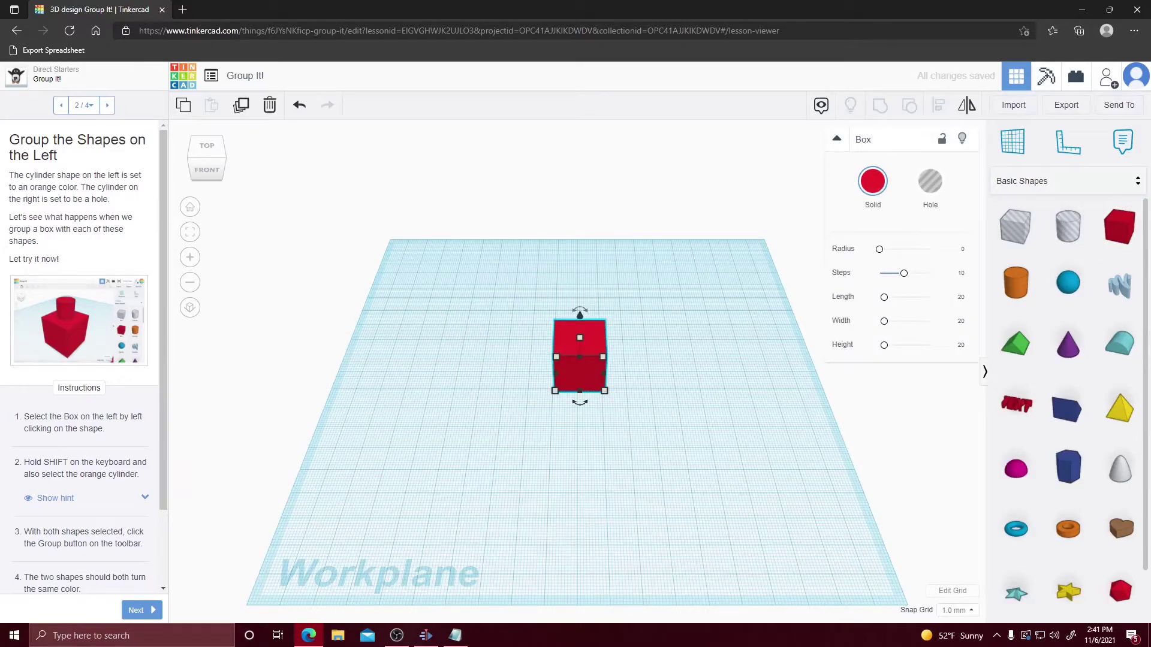
click(1068, 293)
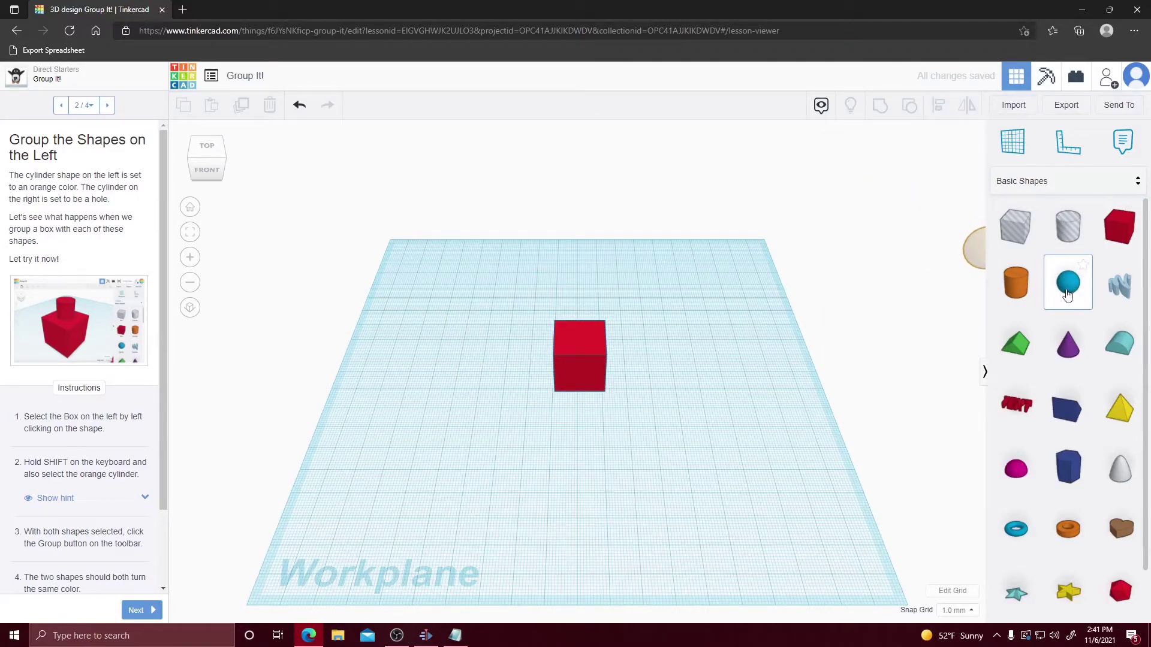
drag(1017, 288, 579, 372)
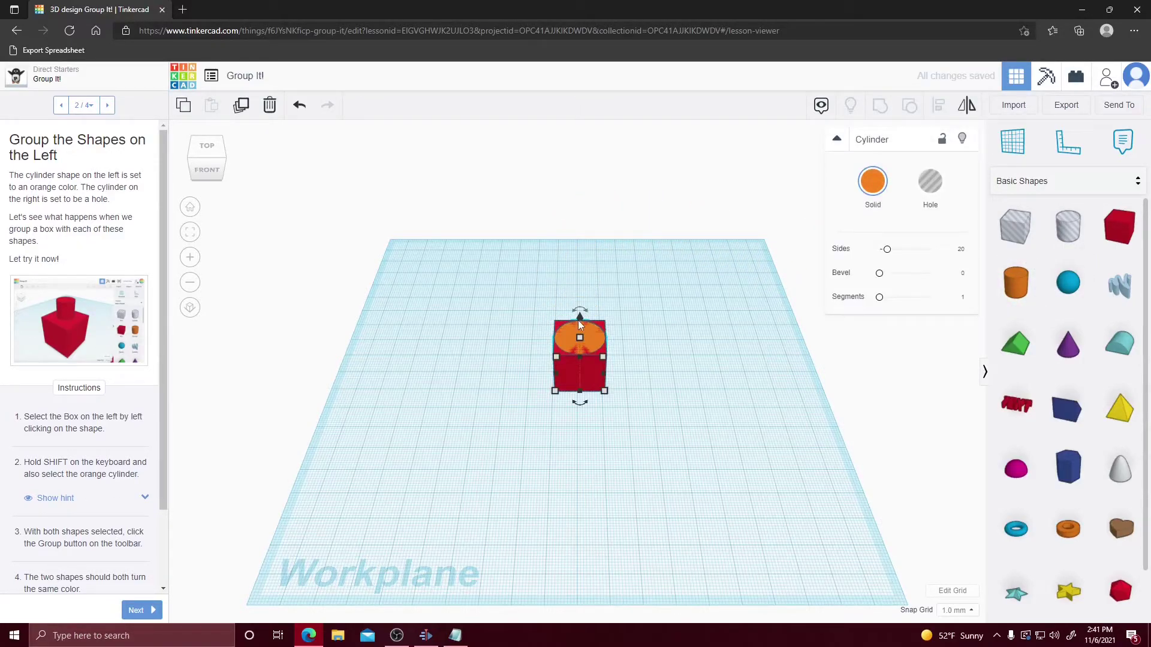
drag(578, 321, 582, 277)
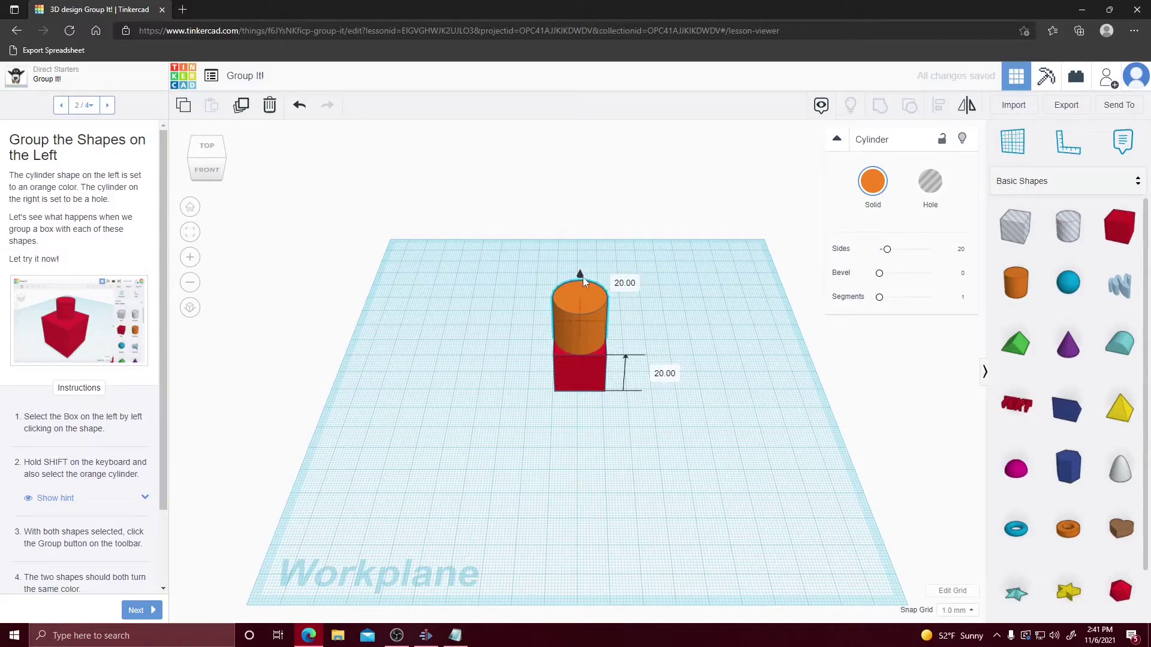
Group the red box and orange cylinder into one red shape, then advance the lesson
mouse_move(638, 259)
right_down()
mouse_move(630, 213)
mouse_move(639, 251)
right_up()
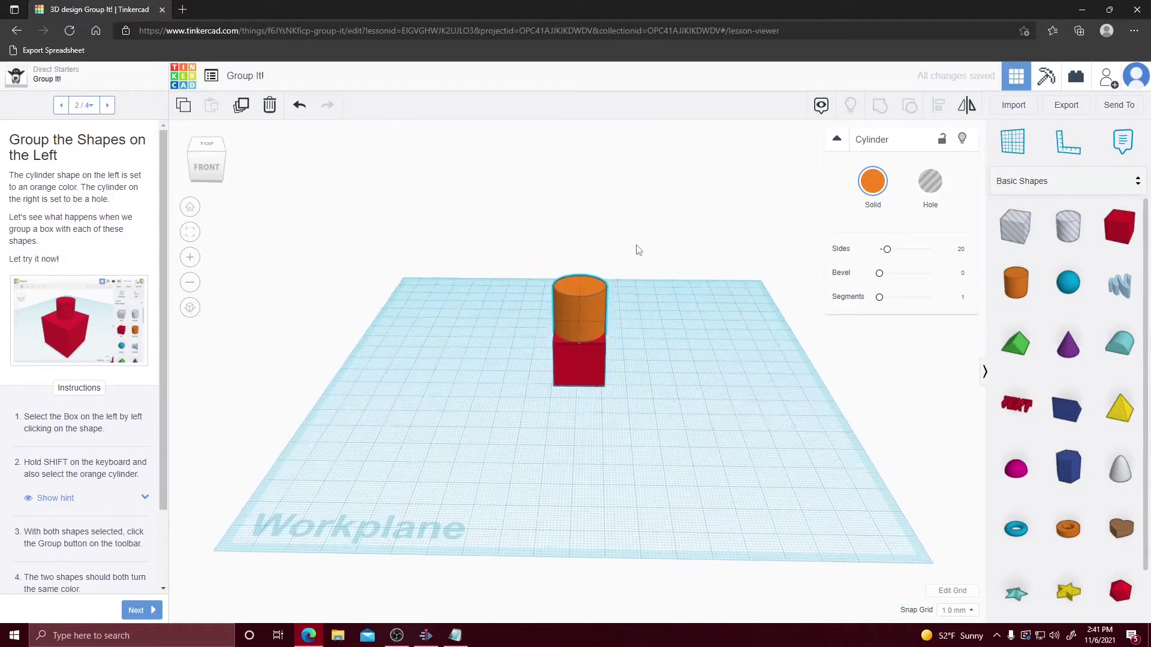
scroll(125, 443, down, 1)
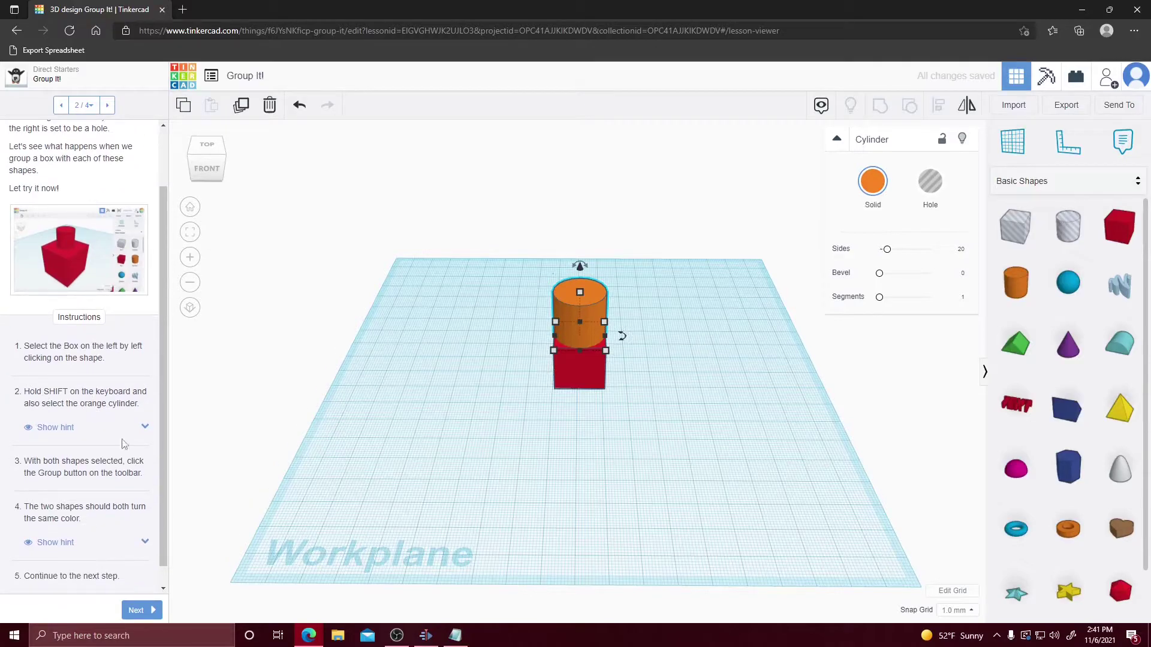
click(228, 426)
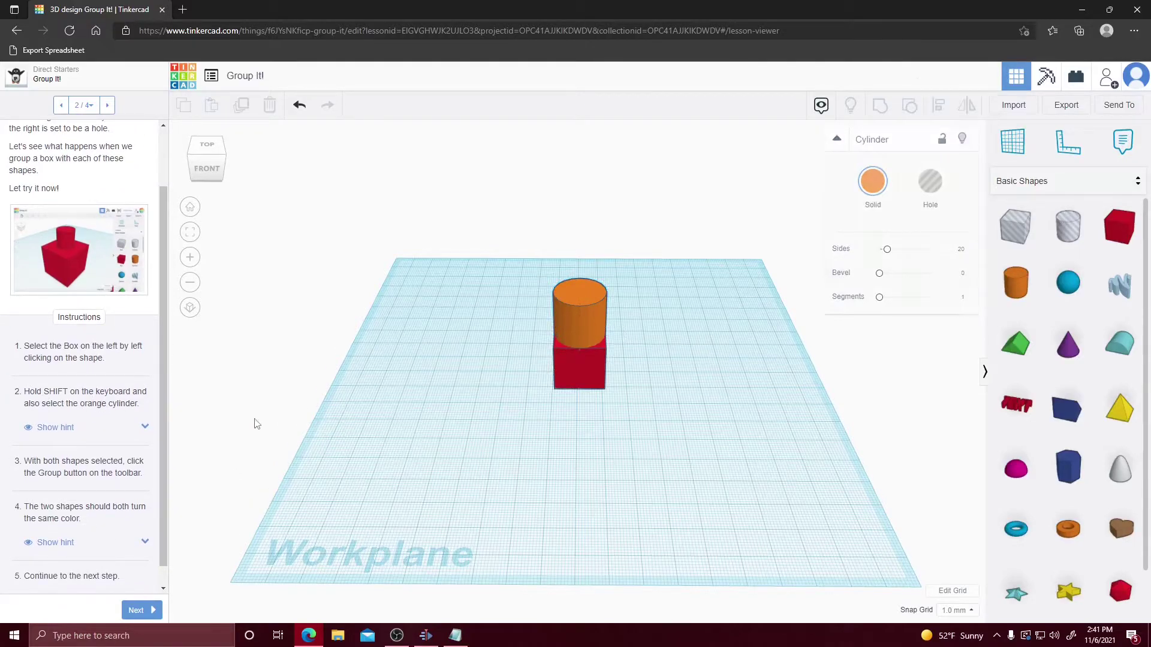
click(595, 357)
shift+click(598, 298)
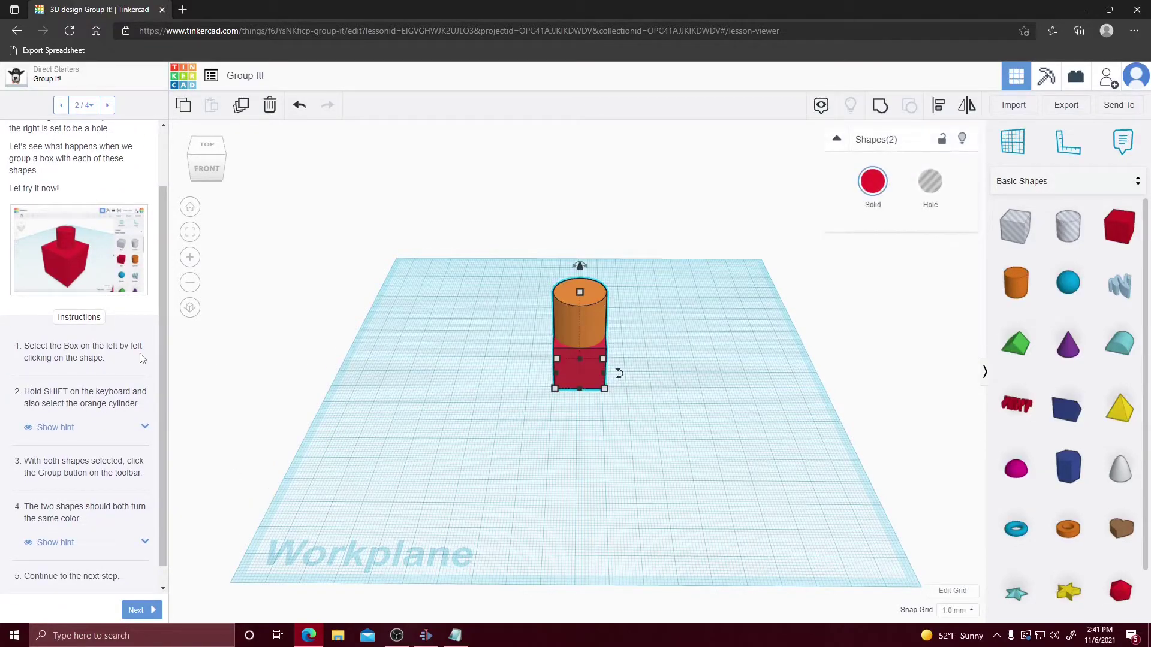
click(889, 106)
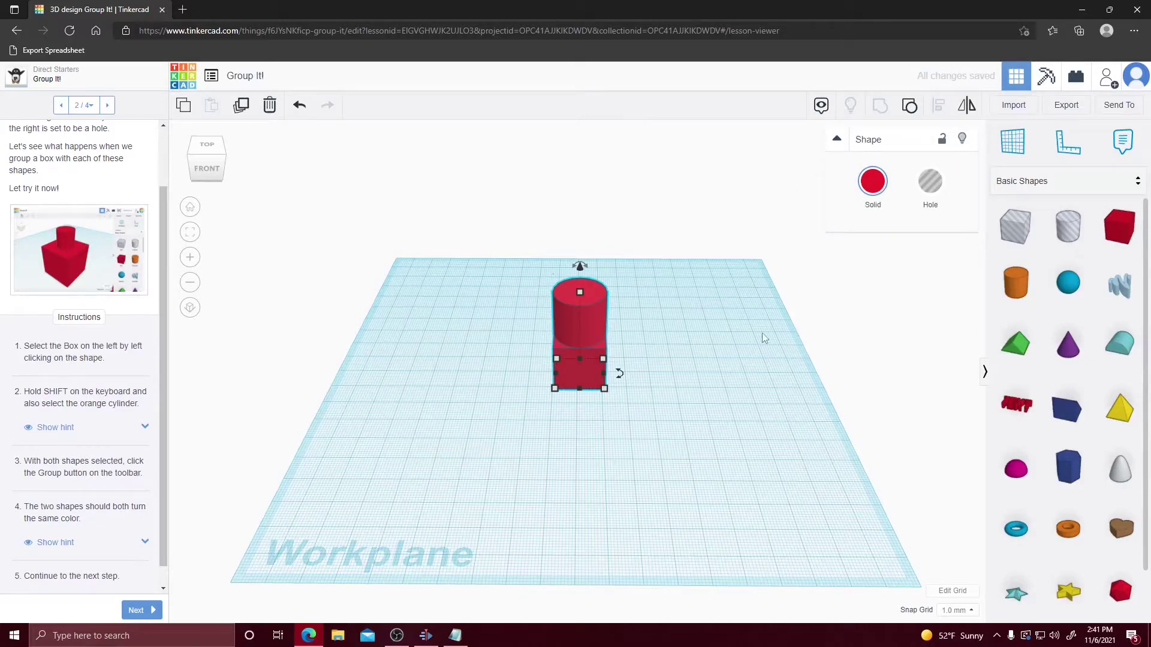
scroll(86, 534, down, 1)
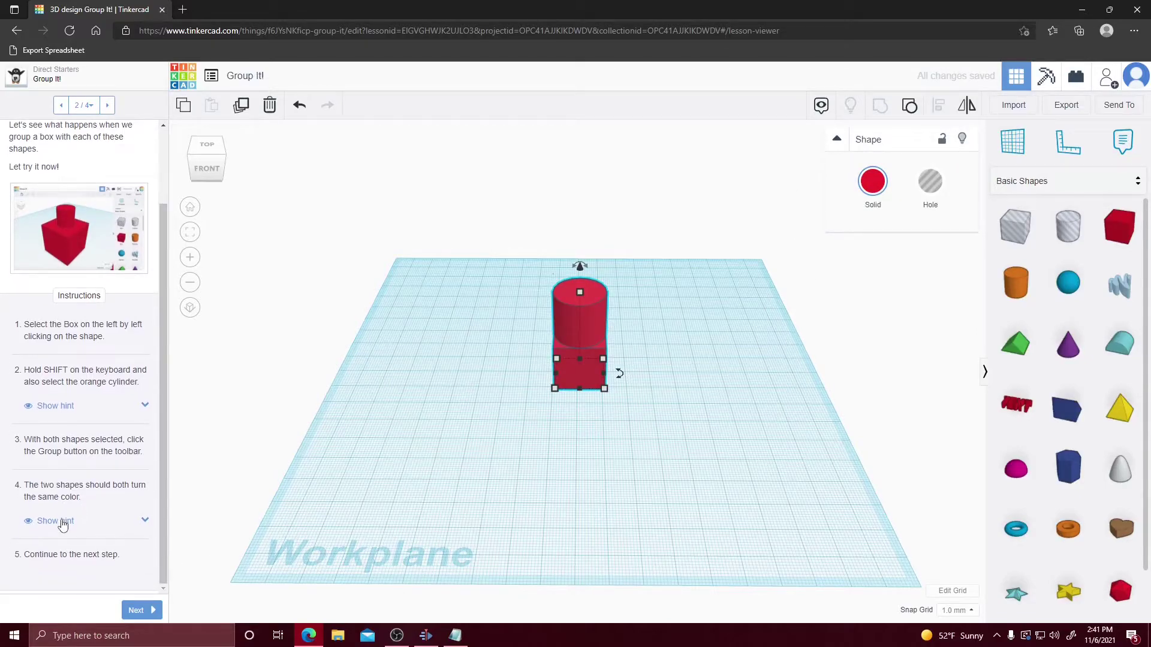
click(138, 610)
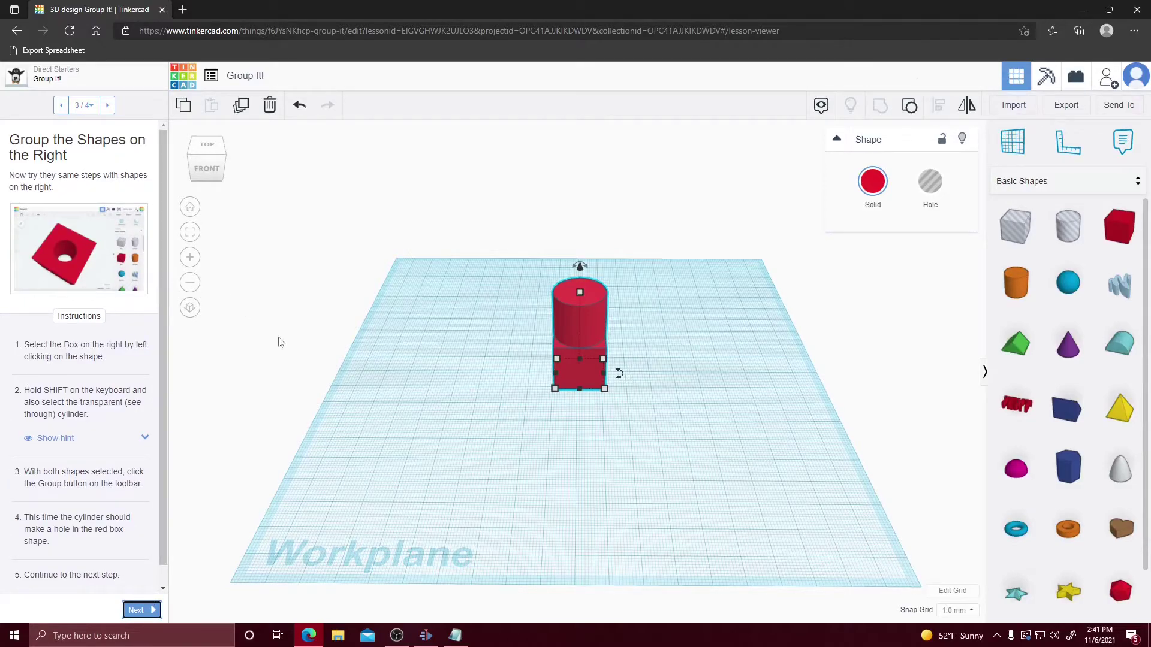
Ungroup the shape and turn the cylinder into a hole
click(329, 450)
right_drag(329, 451, 320, 451)
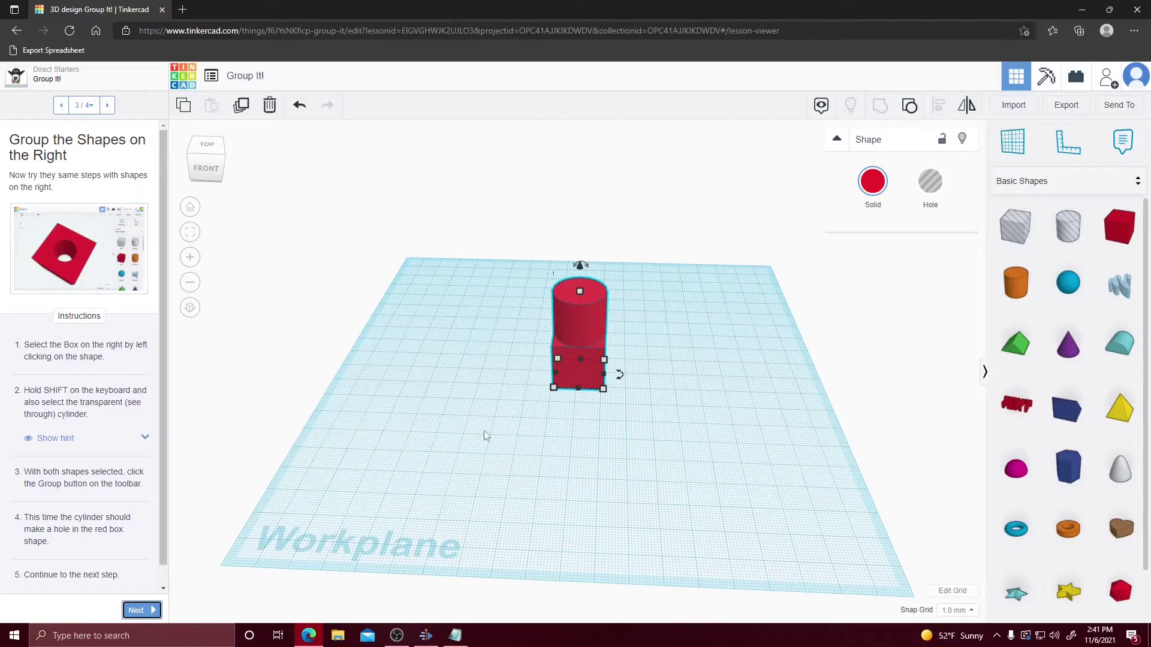
click(510, 355)
click(578, 360)
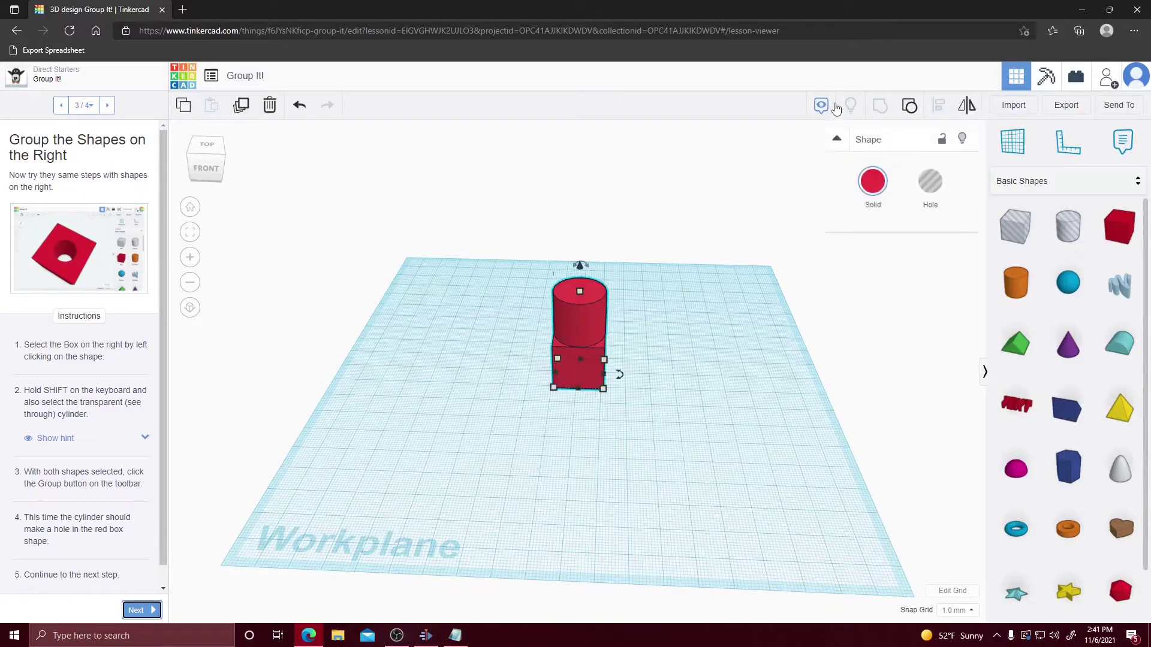
click(909, 106)
click(641, 383)
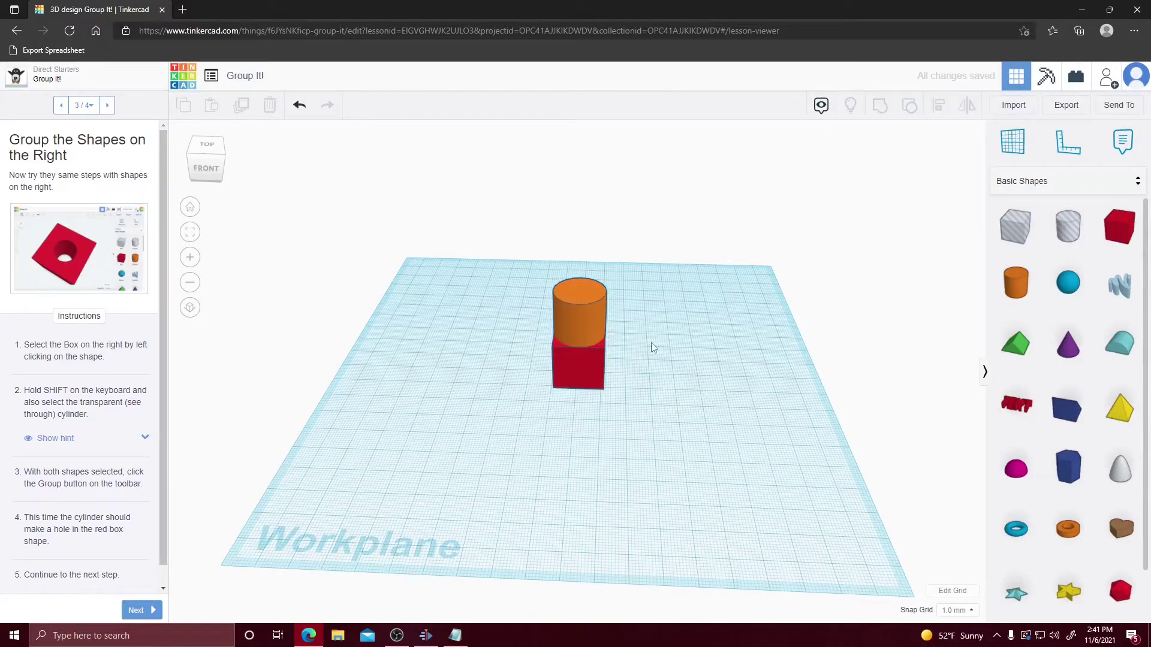
right_drag(650, 347, 616, 328)
click(589, 308)
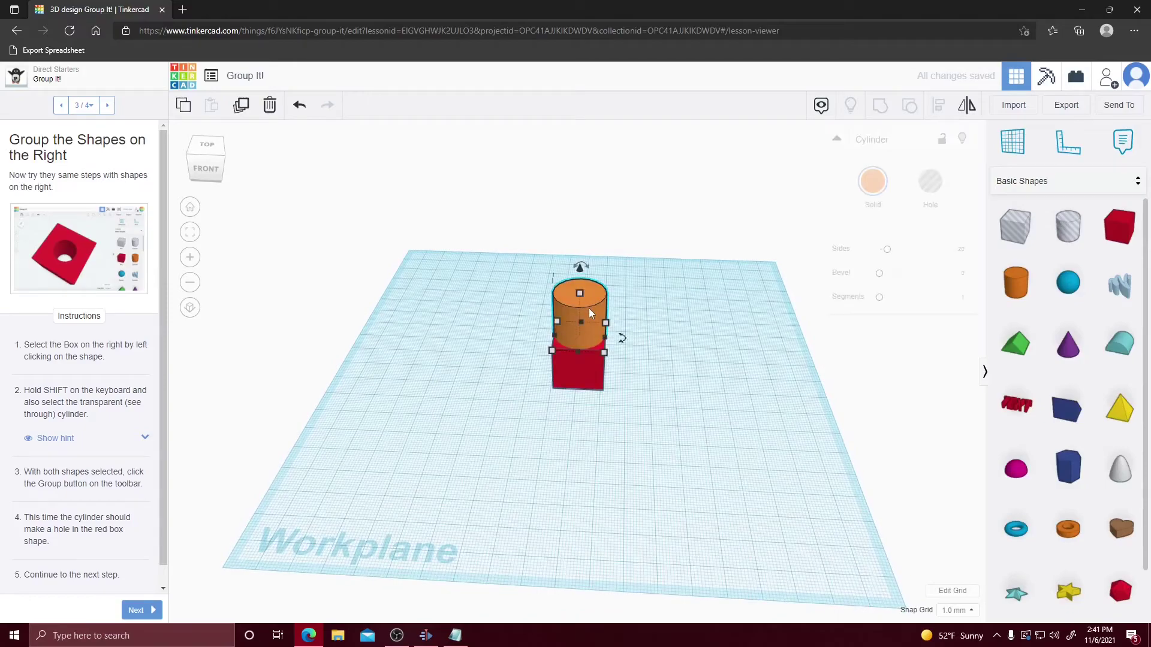
click(936, 188)
Stretch the hole cylinder through the box and group them so the box has a hole
click(631, 364)
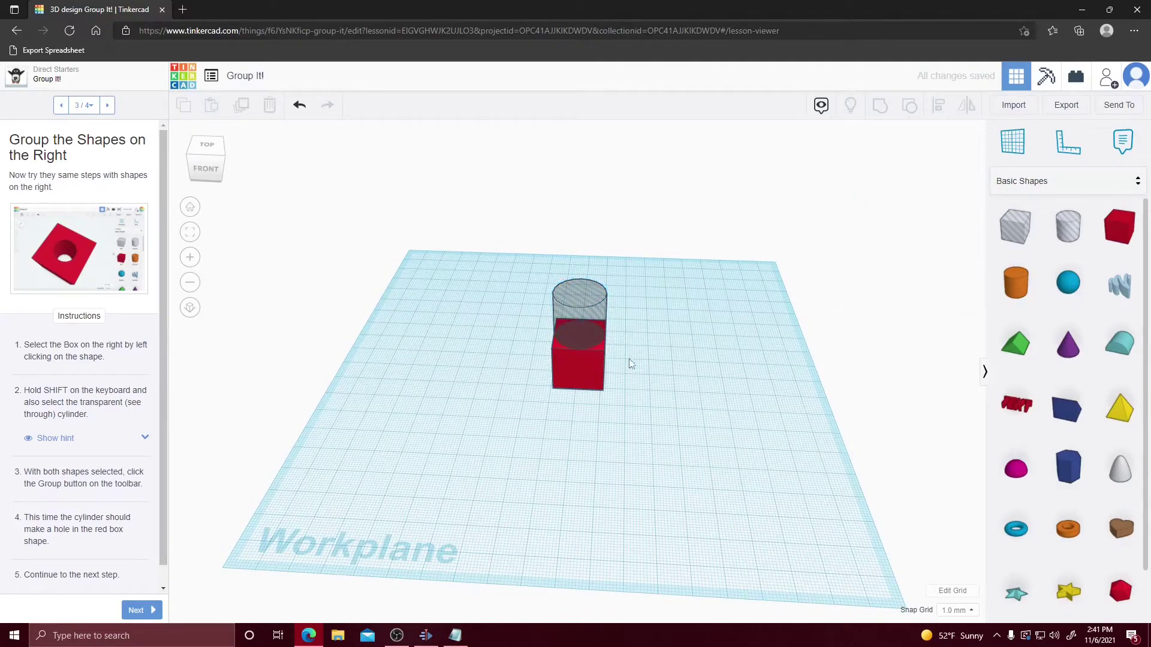
click(573, 342)
mouse_move(580, 293)
mouse_down()
mouse_move(580, 264)
mouse_move(582, 292)
mouse_up()
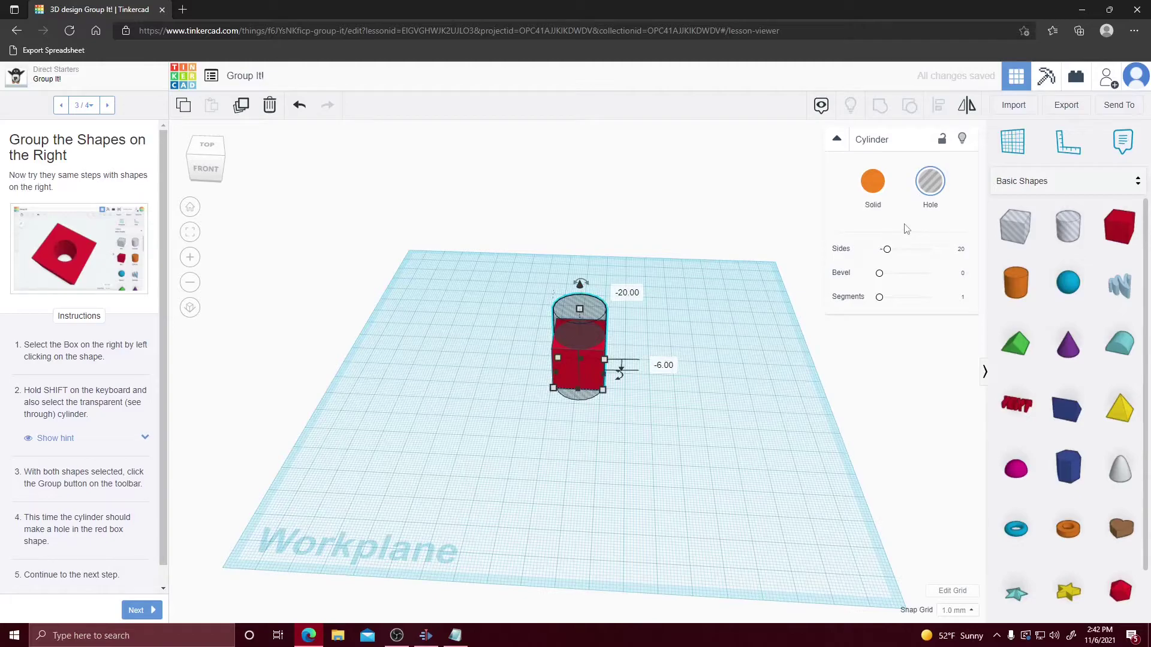
click(757, 390)
click(590, 360)
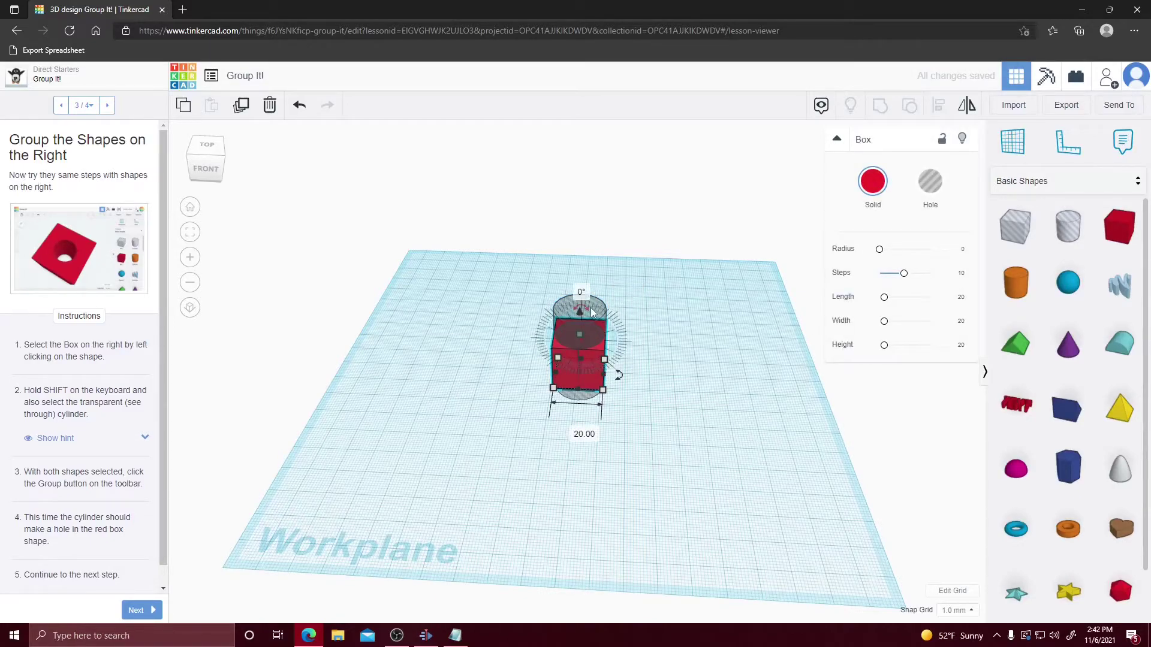
shift+click(578, 394)
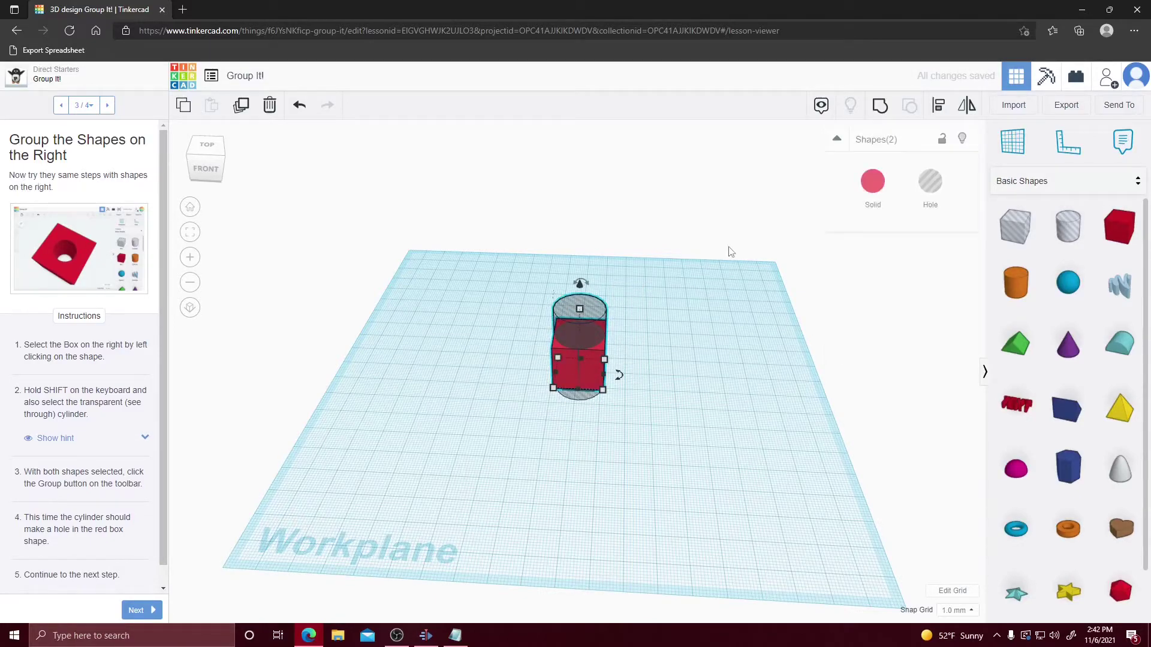
click(891, 111)
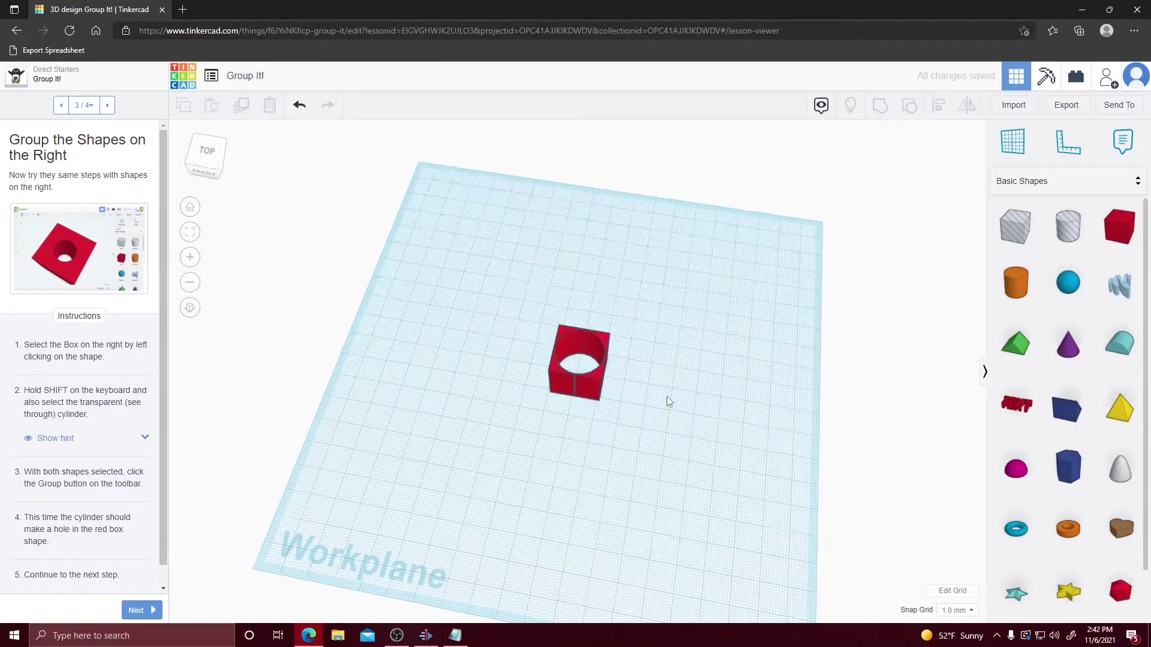
Finish the Group It! lesson and continue to Copy It!
right_drag(692, 393, 595, 462)
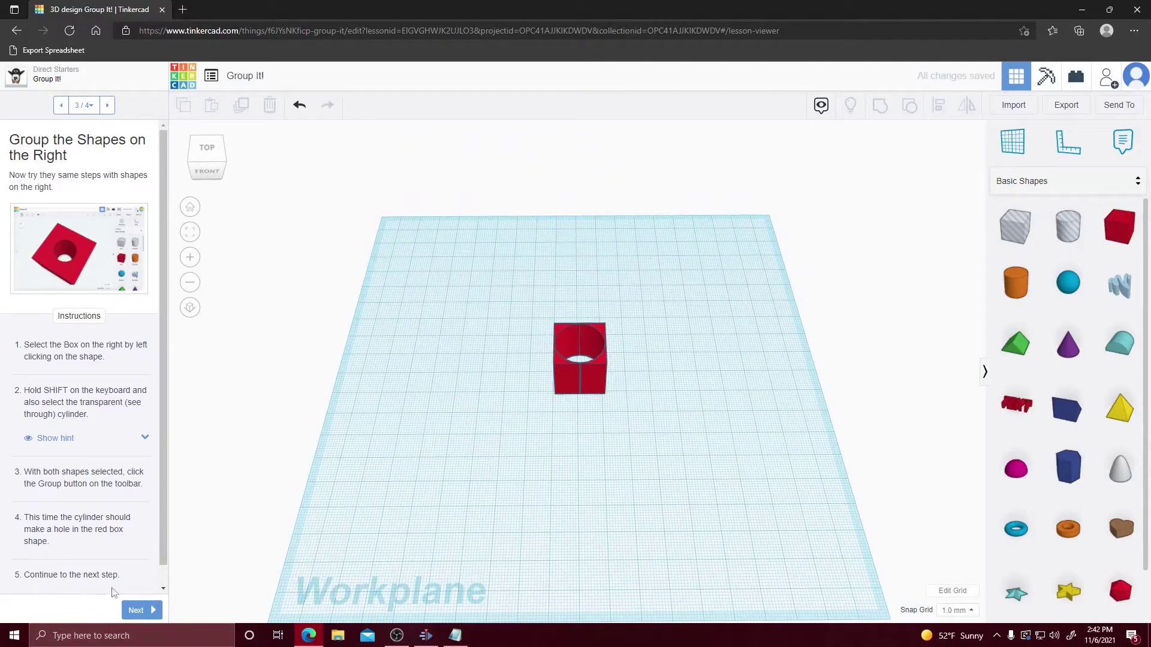
click(133, 607)
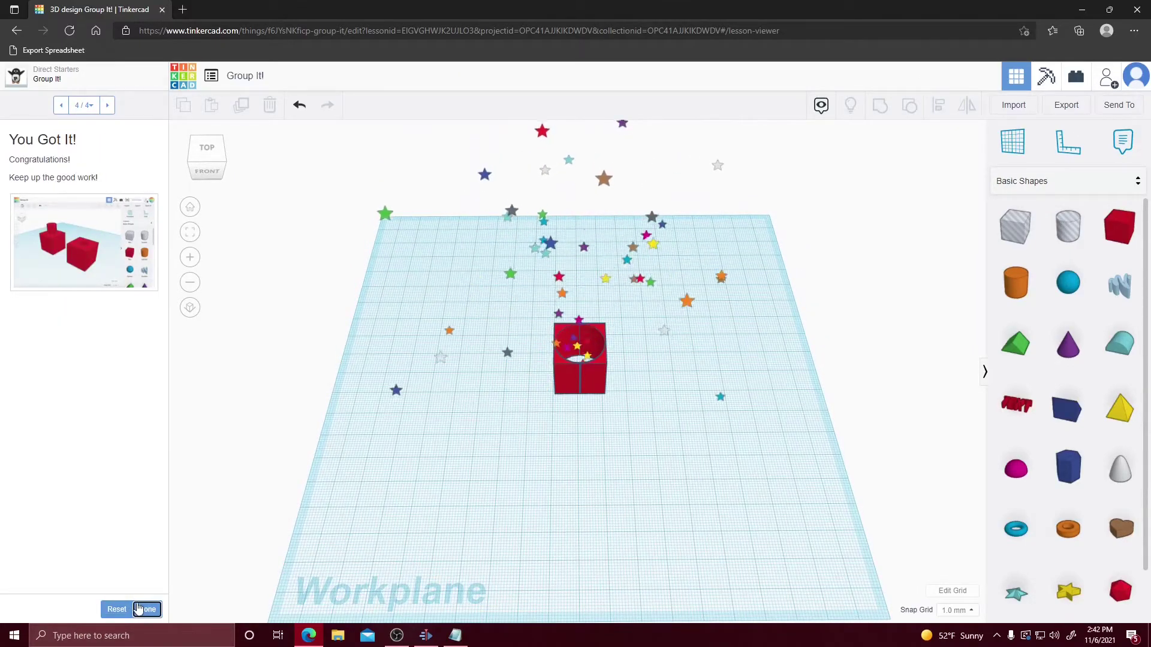
click(146, 609)
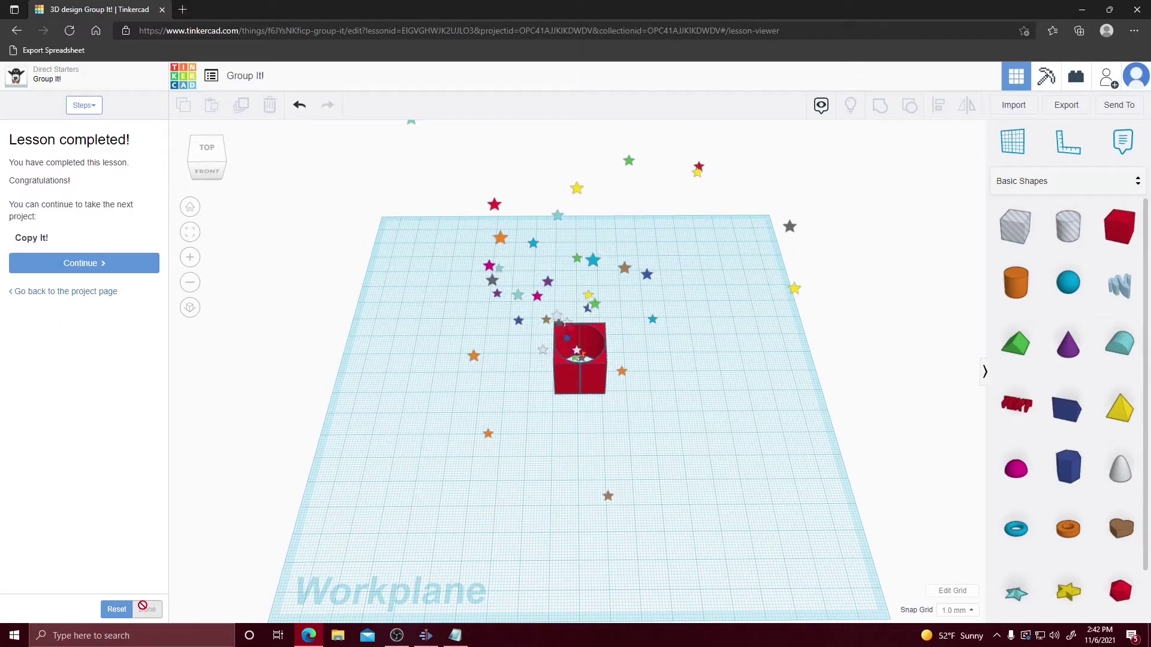
click(96, 266)
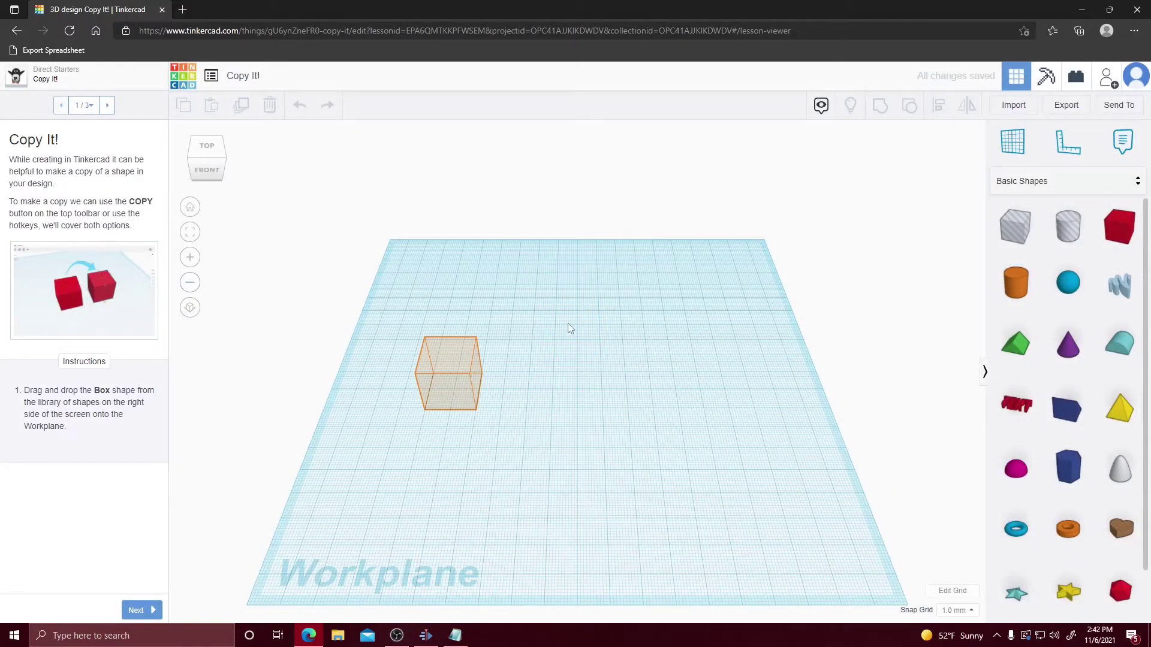
Place a red box on the workplane and advance to the Select + Copy step
drag(1092, 233, 454, 390)
click(606, 352)
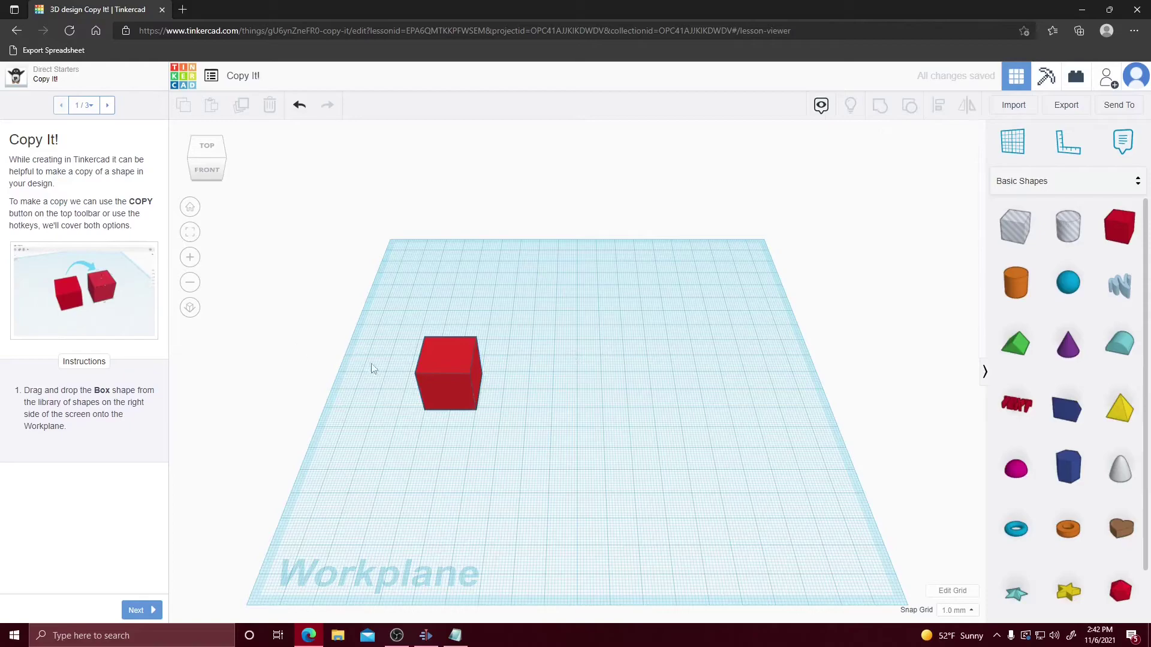
click(136, 611)
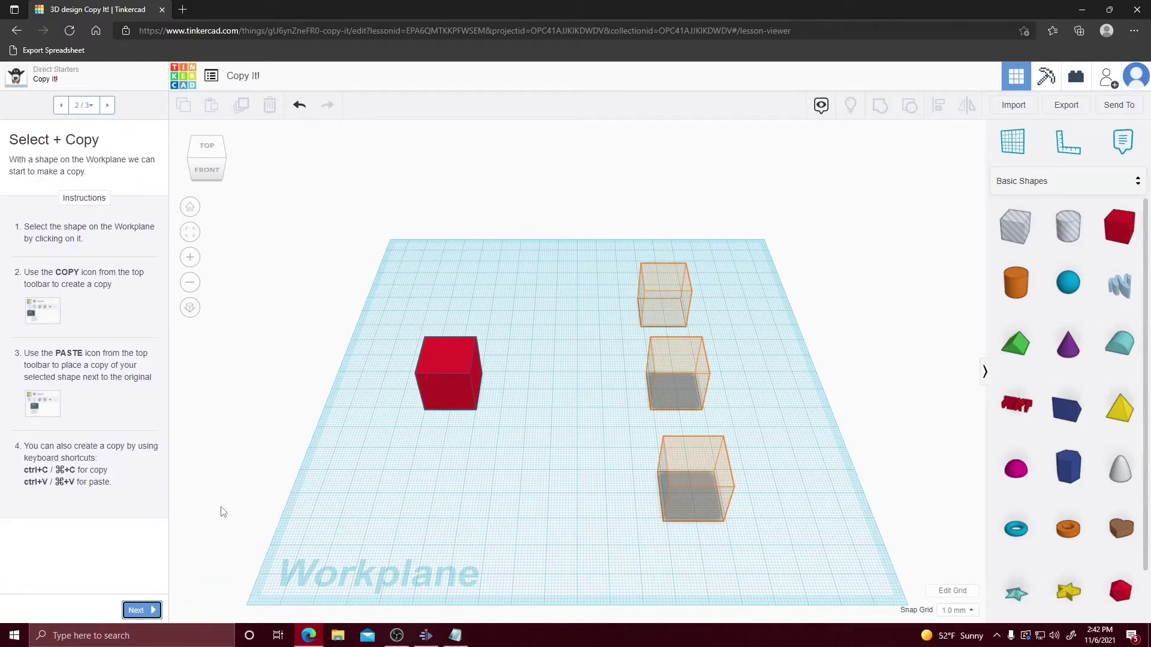
Copy and paste the red box, moving the copy into the top outlined spot
click(446, 363)
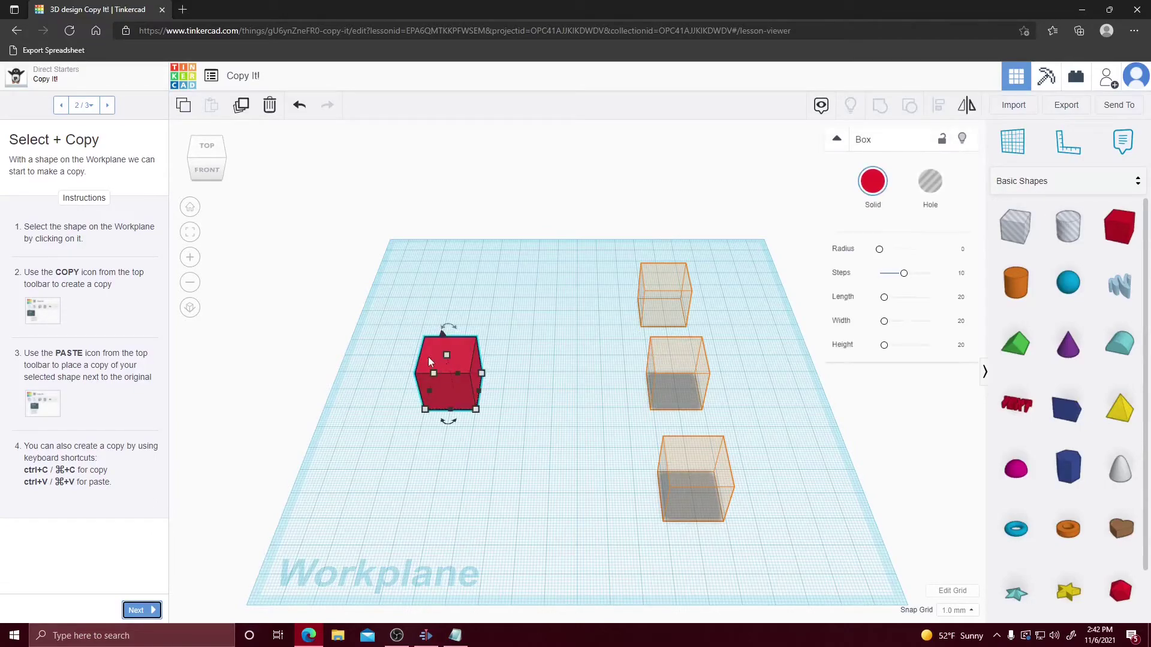
click(186, 108)
click(620, 313)
click(210, 107)
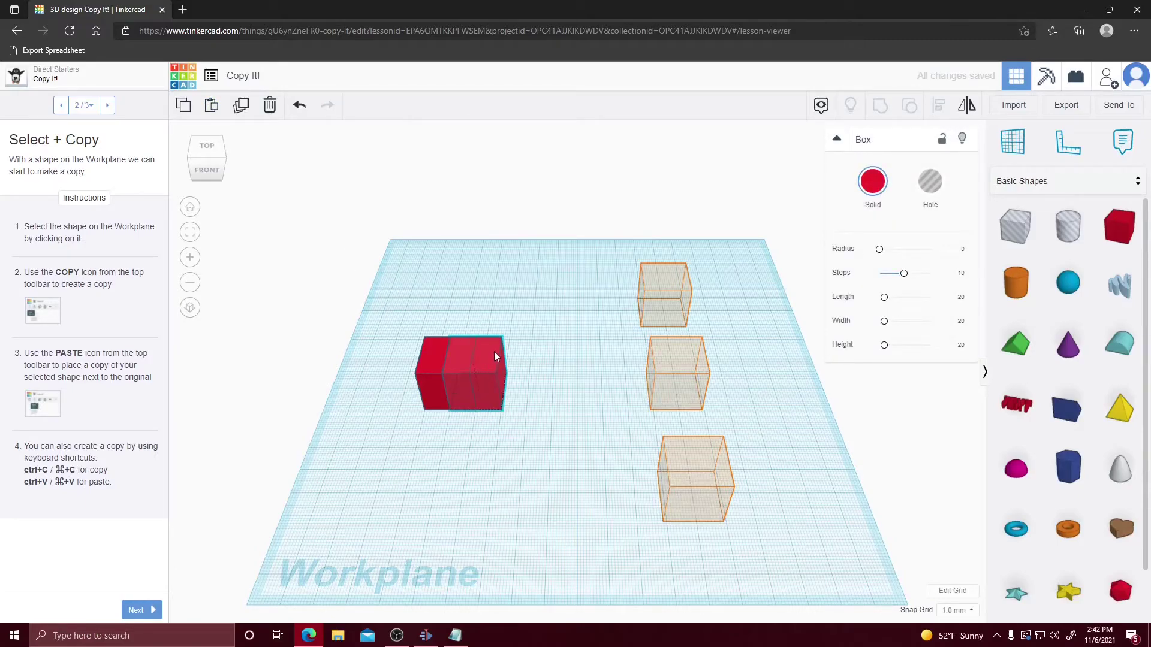
drag(494, 354, 685, 275)
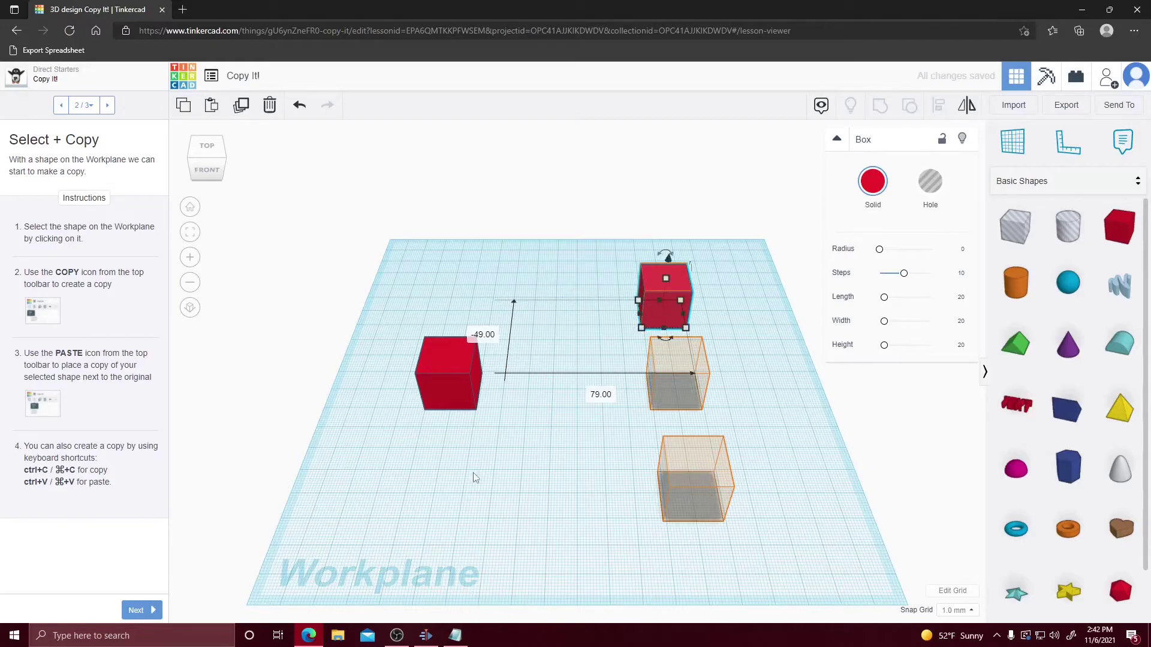
Paste two more copies with Ctrl+C/Ctrl+V into the middle and bottom outlines, then advance
click(502, 461)
click(487, 378)
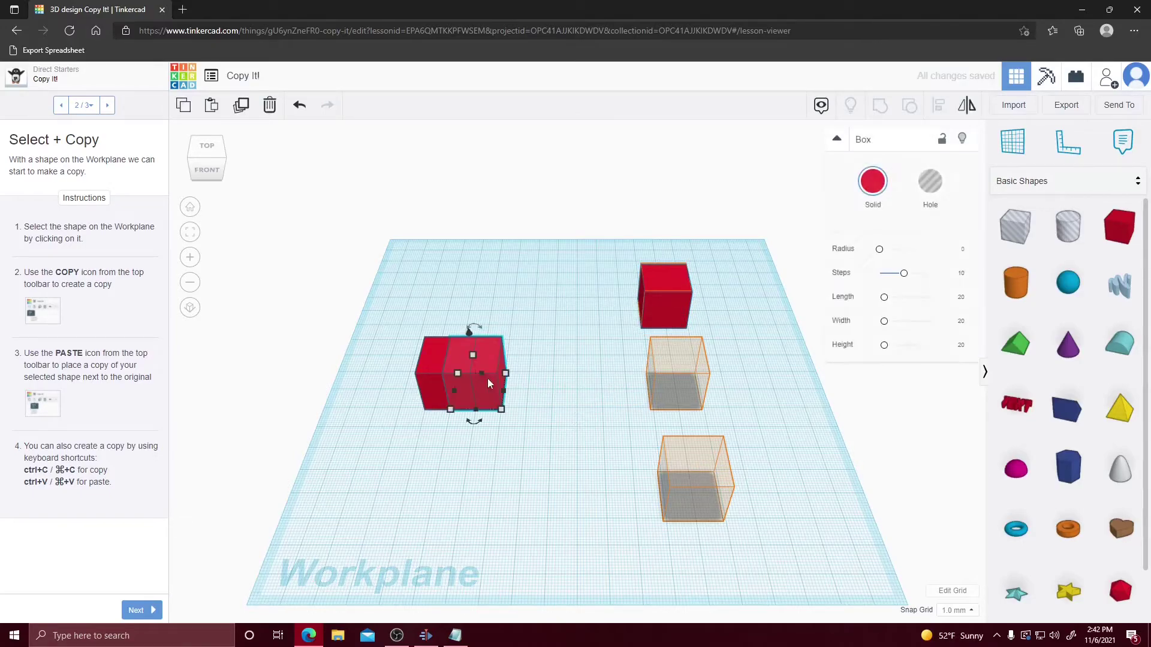
key(ctrl+c)
key(ctrl+v)
drag(491, 359, 698, 359)
key(ctrl+v)
drag(498, 358, 728, 466)
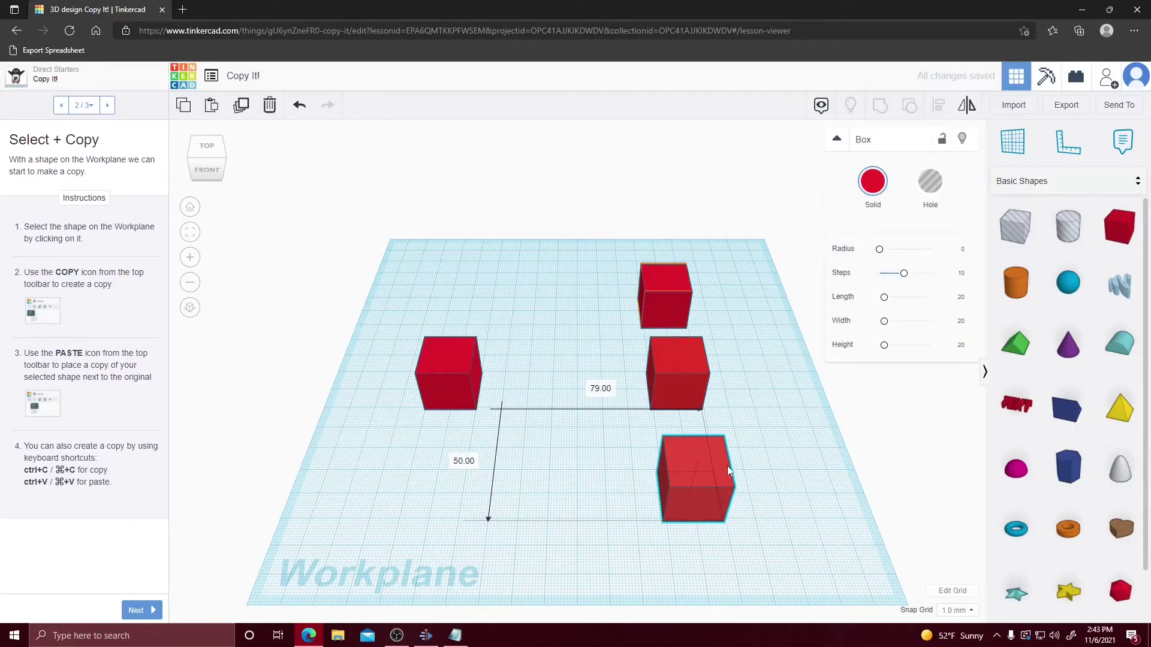
click(142, 609)
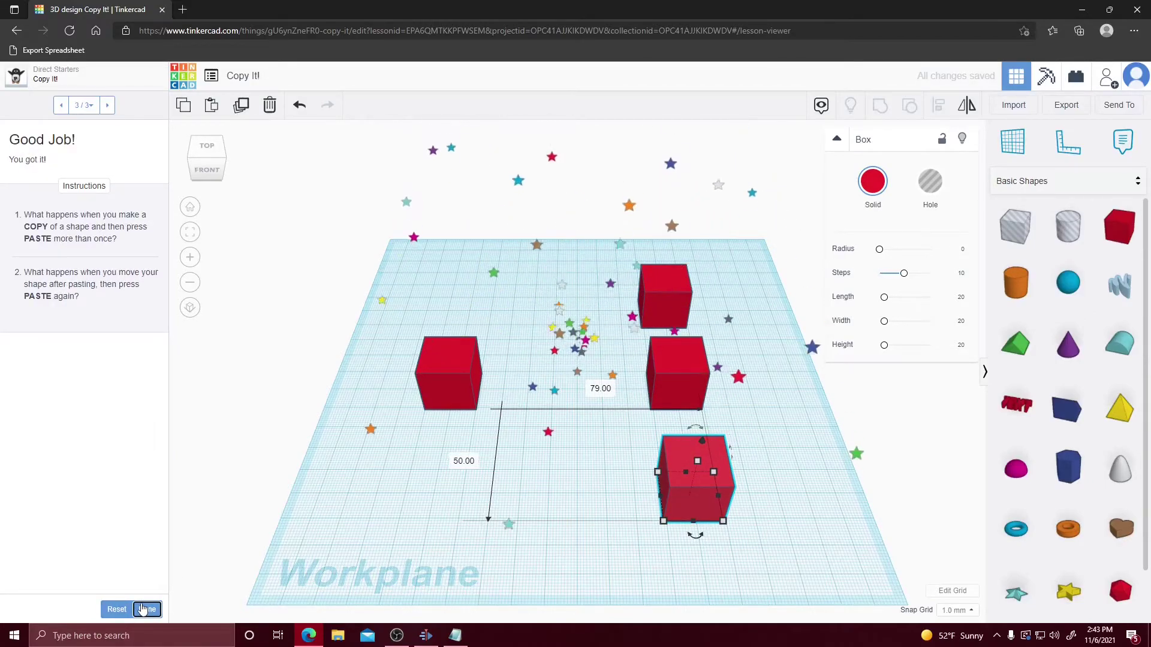
Finish Copy It!, start Duplicate It!, and place a red box at the workplane centre
click(143, 609)
click(116, 269)
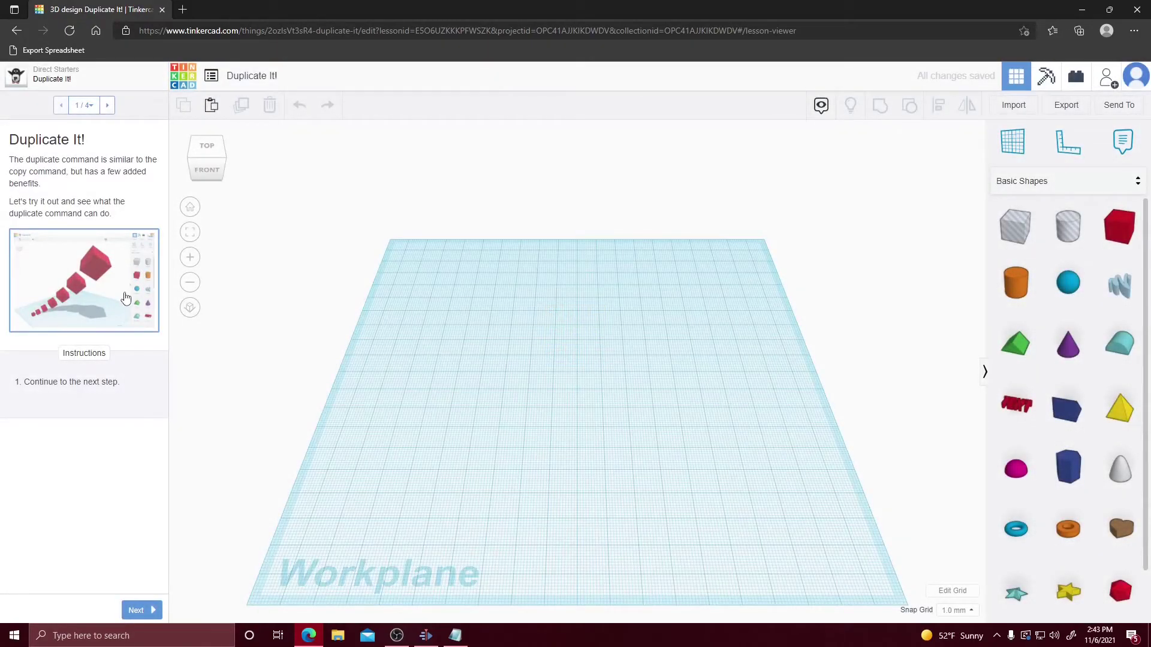
click(142, 609)
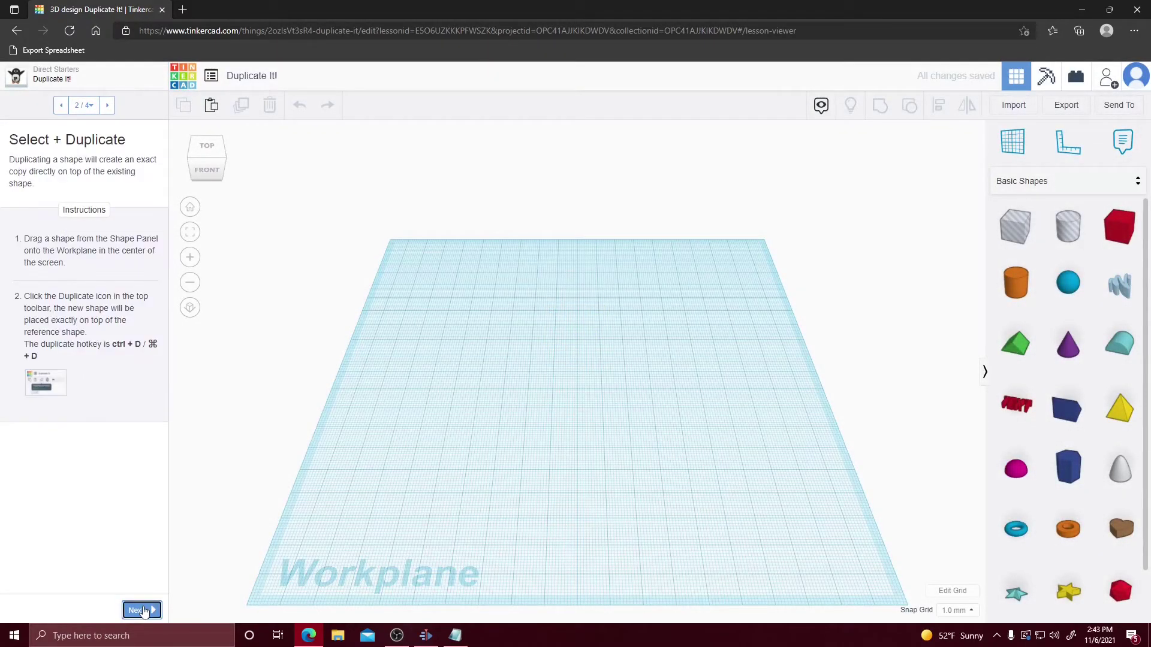
drag(1119, 227, 550, 381)
Duplicate the red box and move the copy right beside the original
click(517, 259)
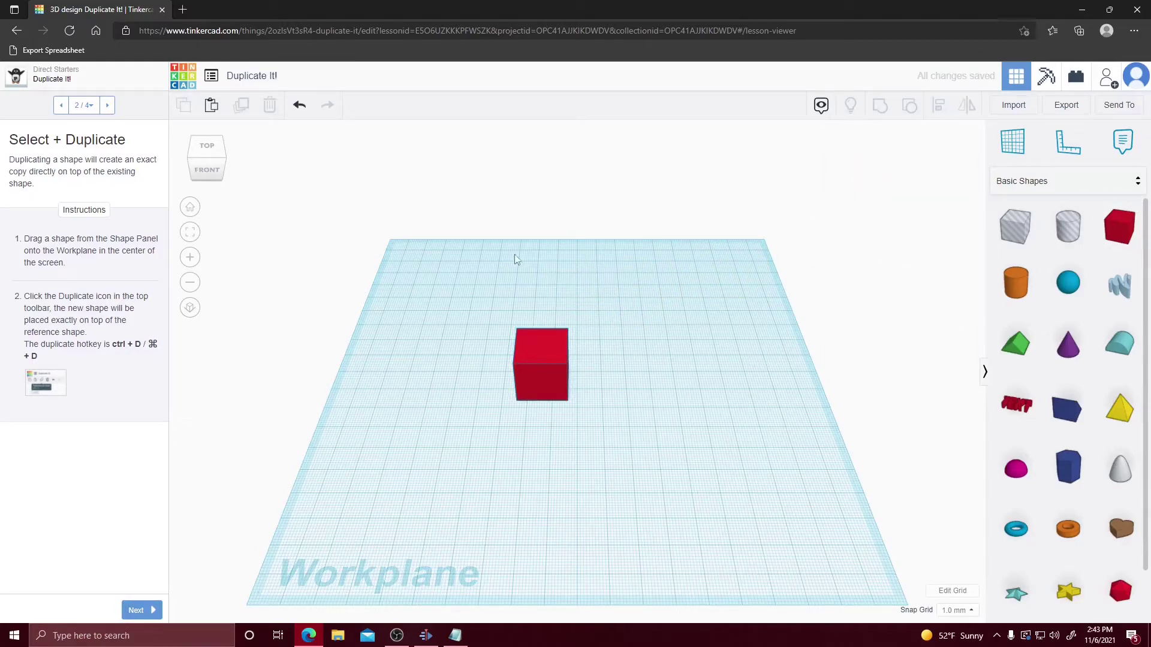
click(529, 335)
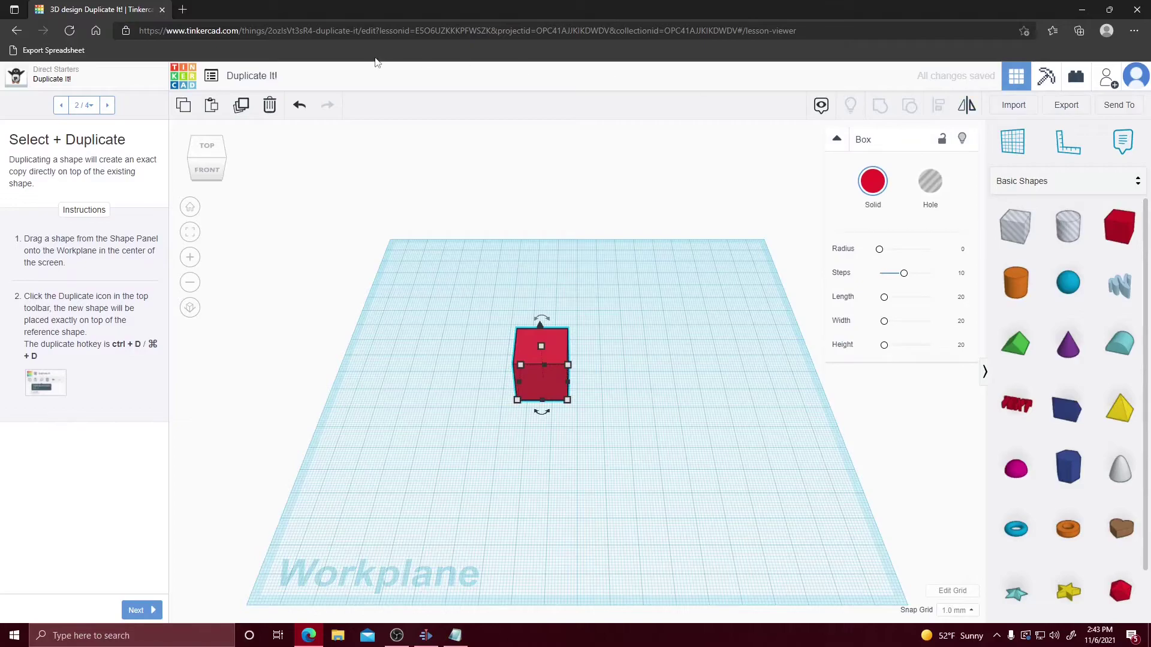
click(246, 109)
drag(563, 344, 614, 344)
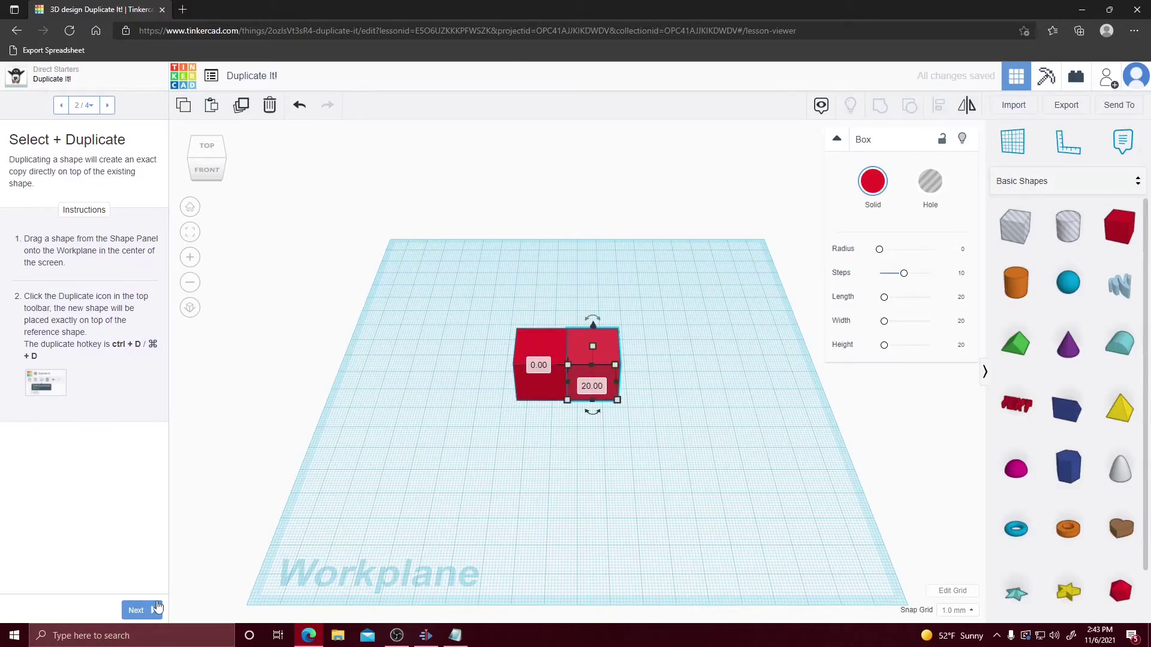
click(150, 608)
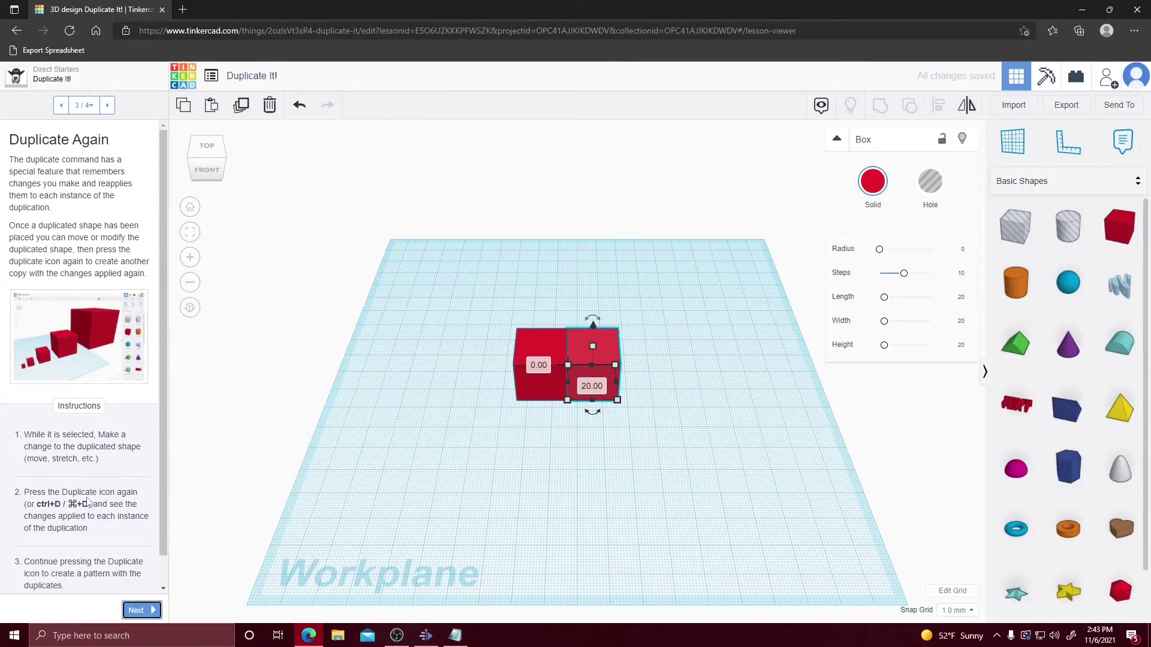
Stretch the duplicate taller, duplicate again to repeat the growth, and finish Duplicate It!
scroll(90, 502, down, 1)
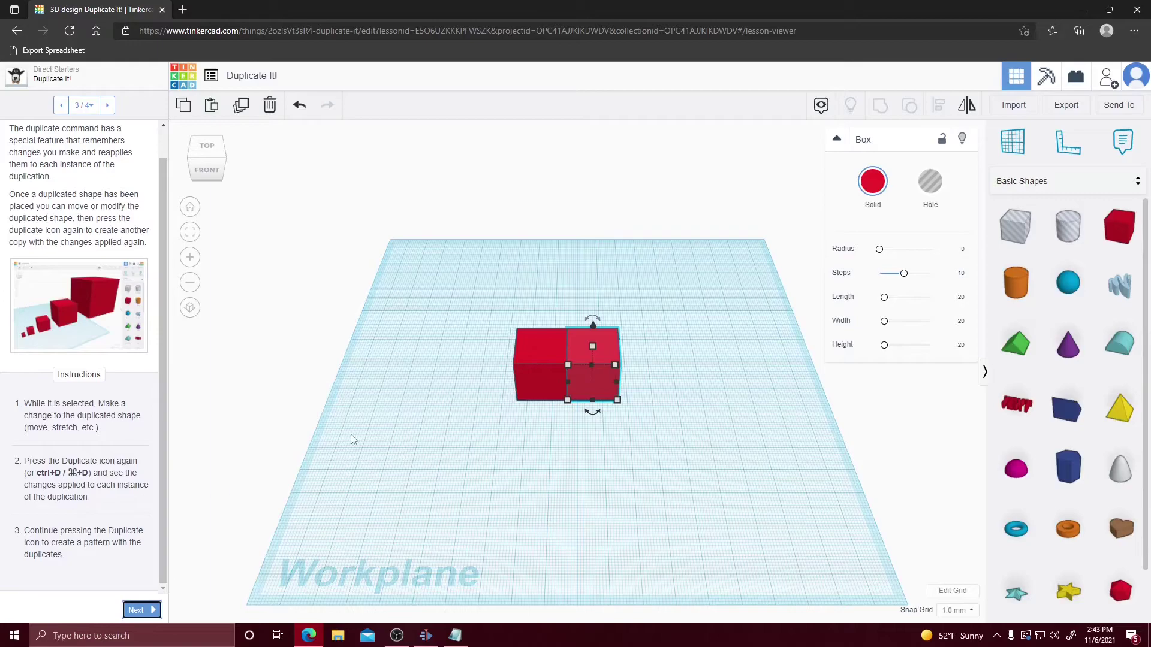
drag(610, 341, 614, 284)
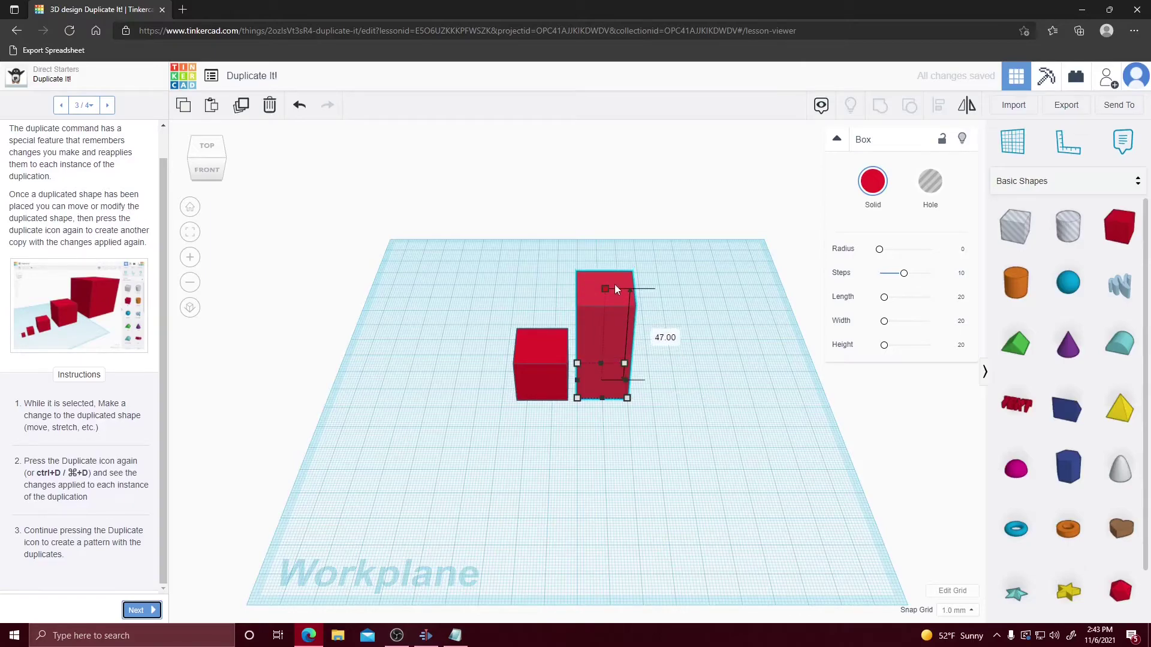
click(251, 105)
scroll(570, 278, down, 3)
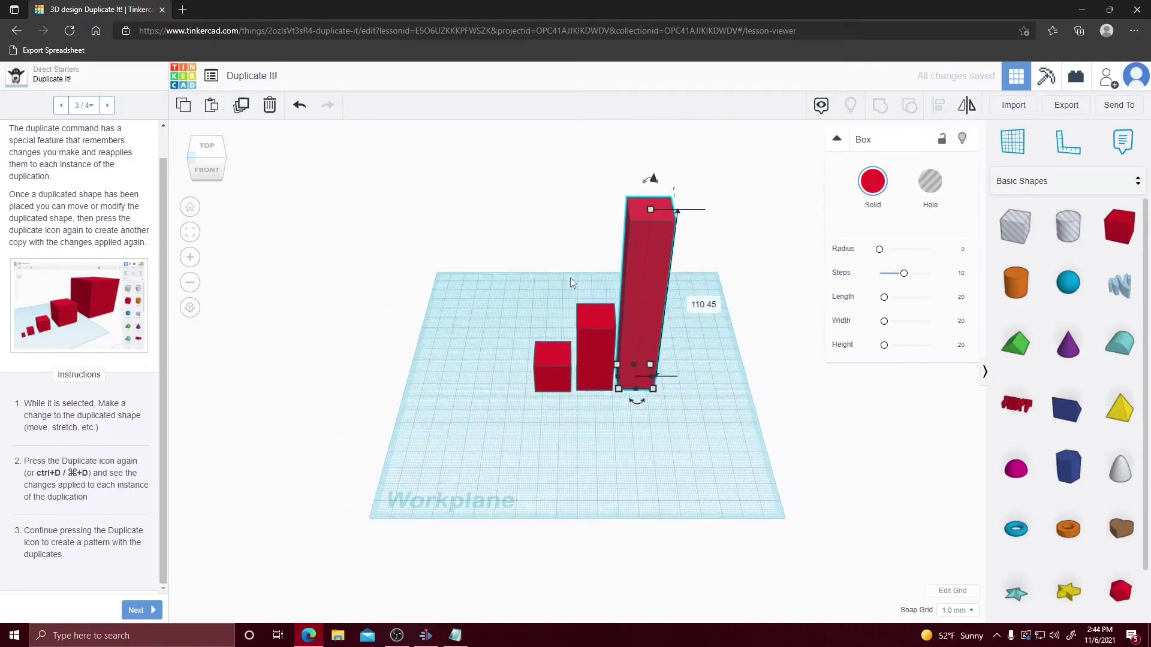
mouse_move(584, 371)
right_down()
mouse_move(600, 314)
mouse_move(602, 367)
right_up()
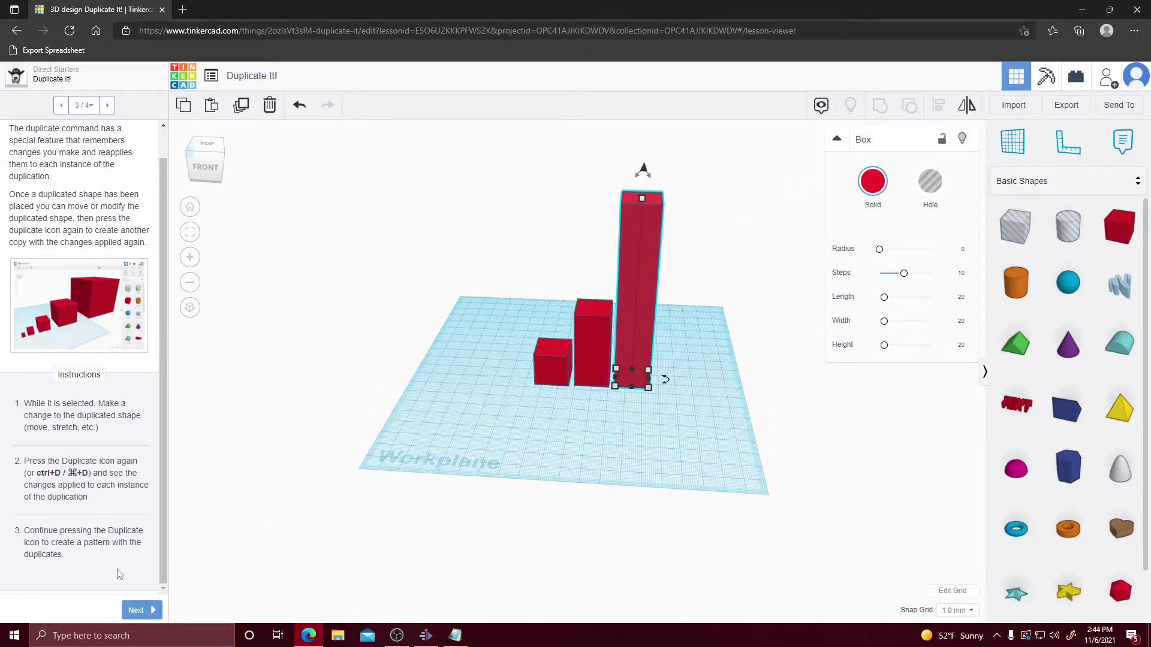
click(136, 610)
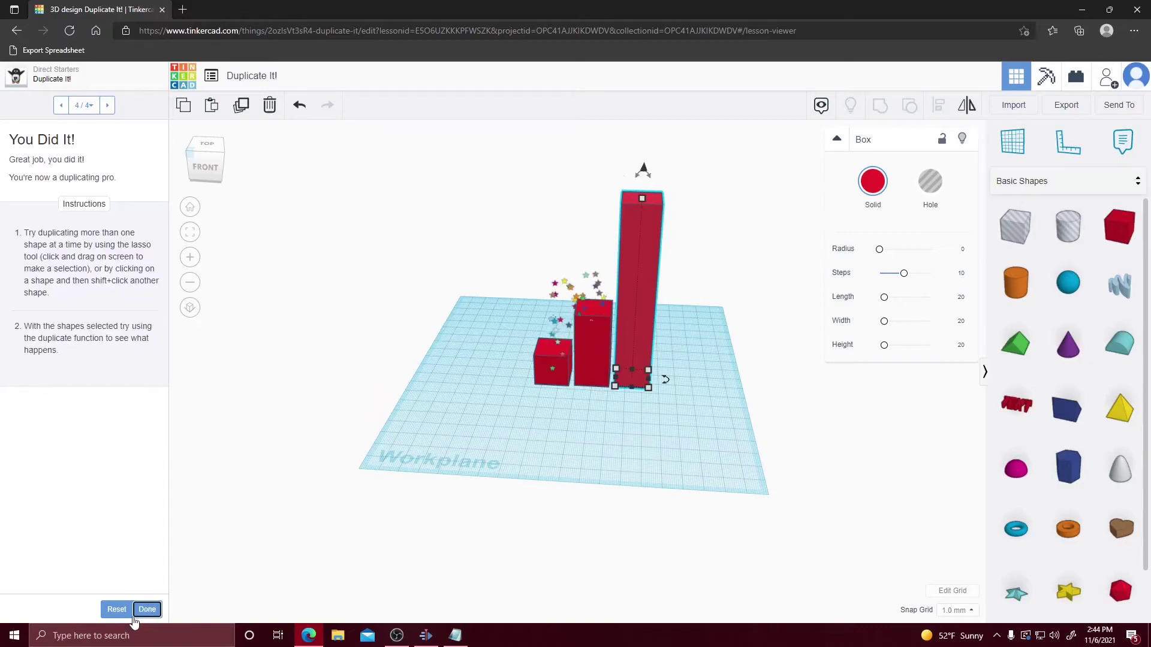
click(147, 611)
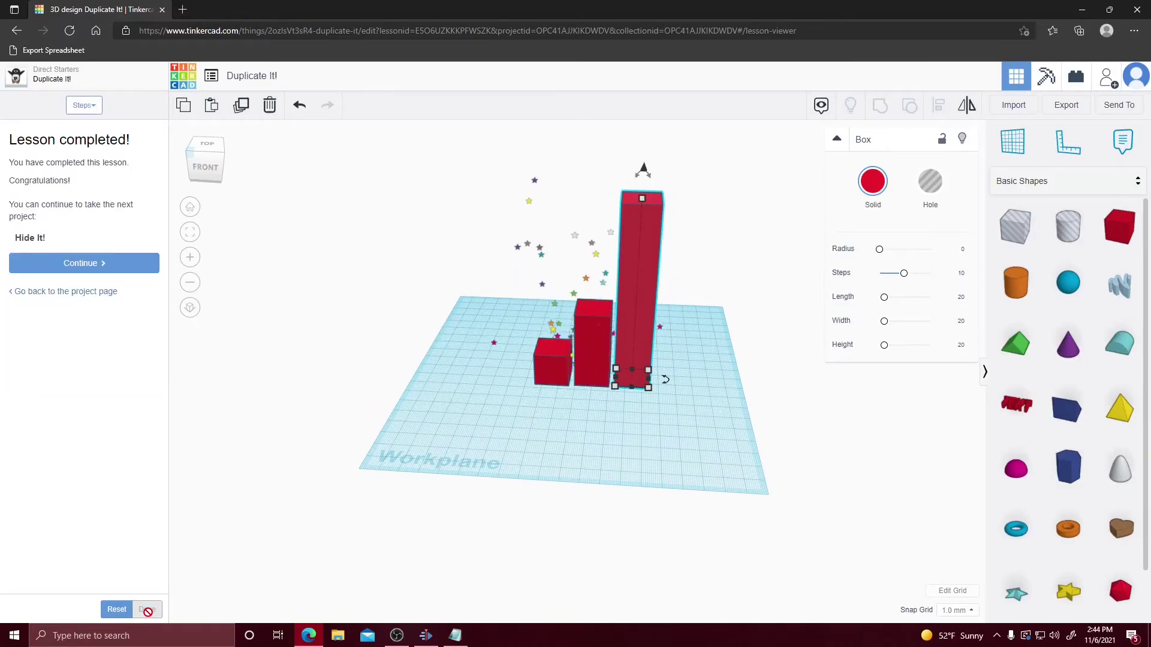
click(150, 262)
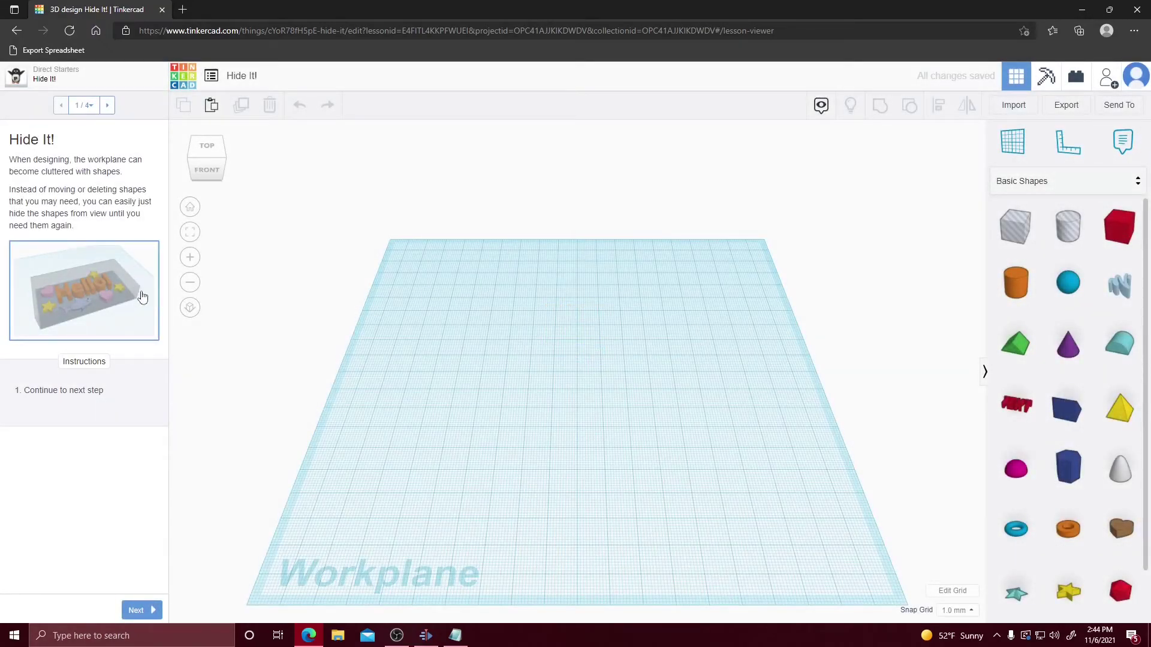
Place a red box, hide it, then bring it back with Show All
click(149, 606)
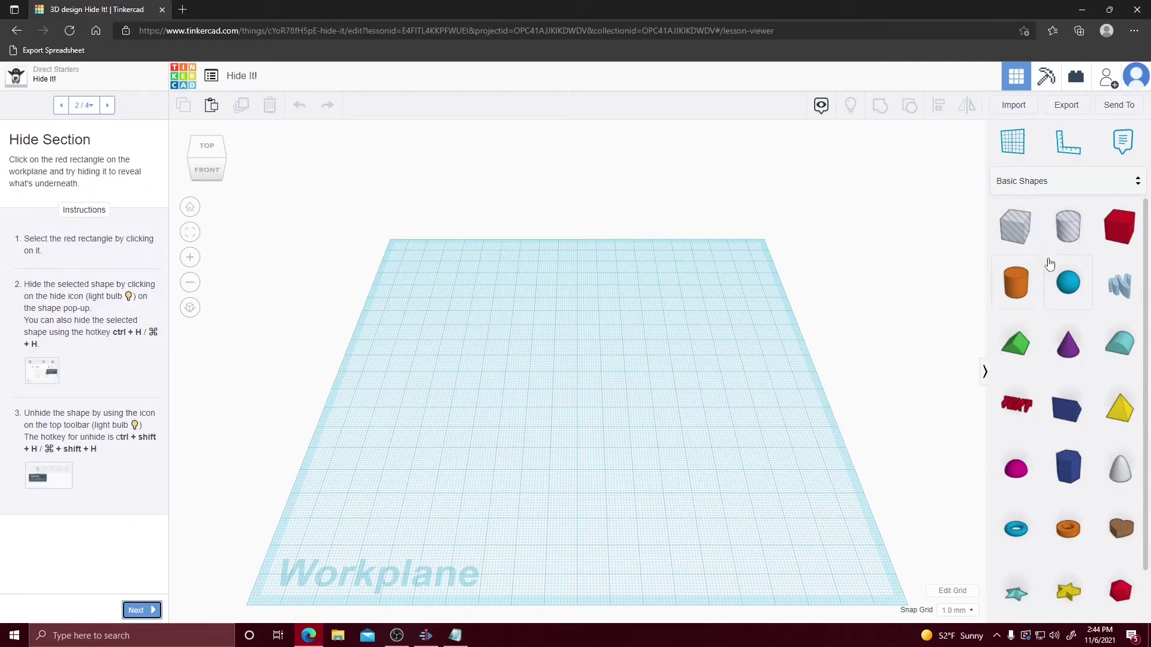
drag(1123, 232, 586, 376)
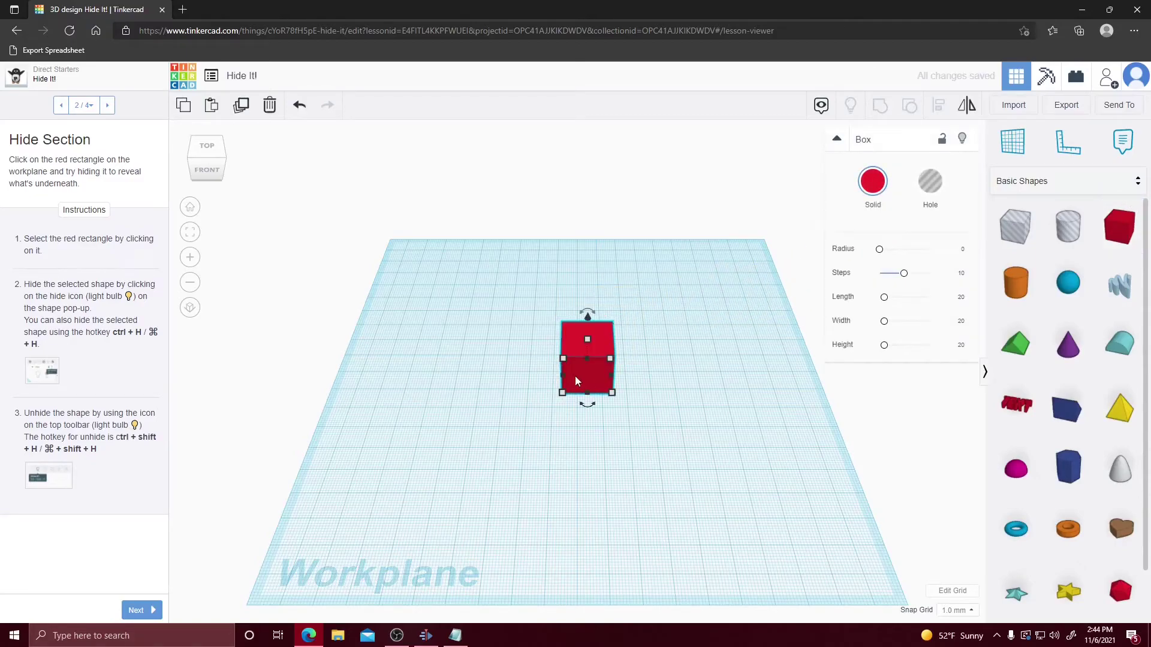
click(963, 139)
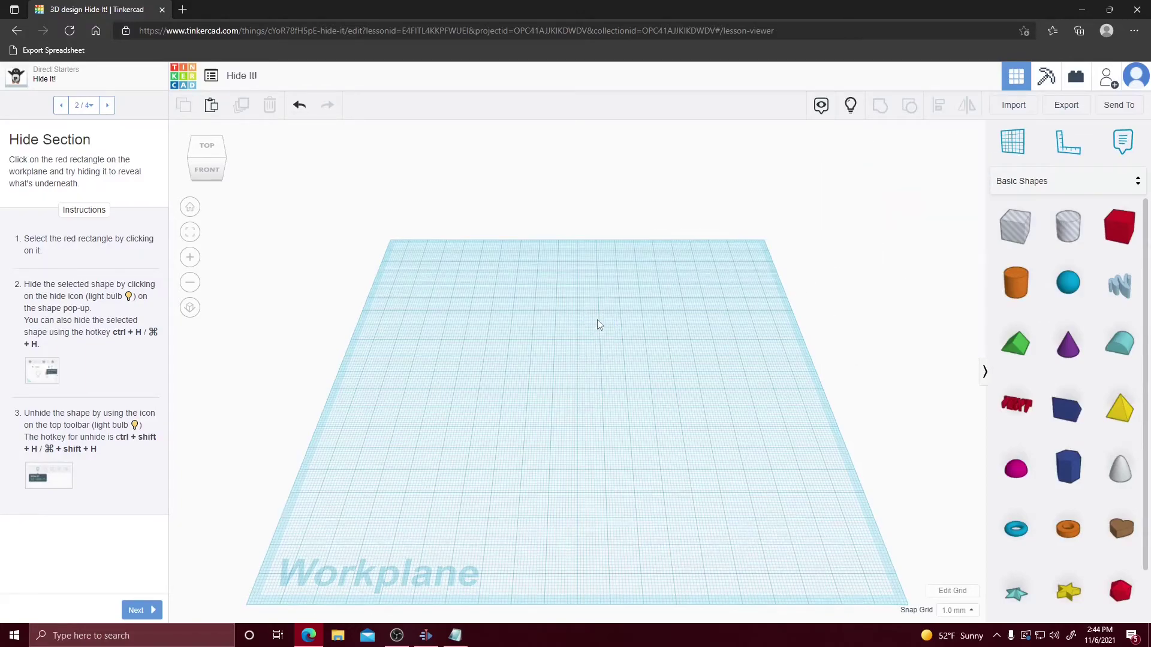
click(852, 112)
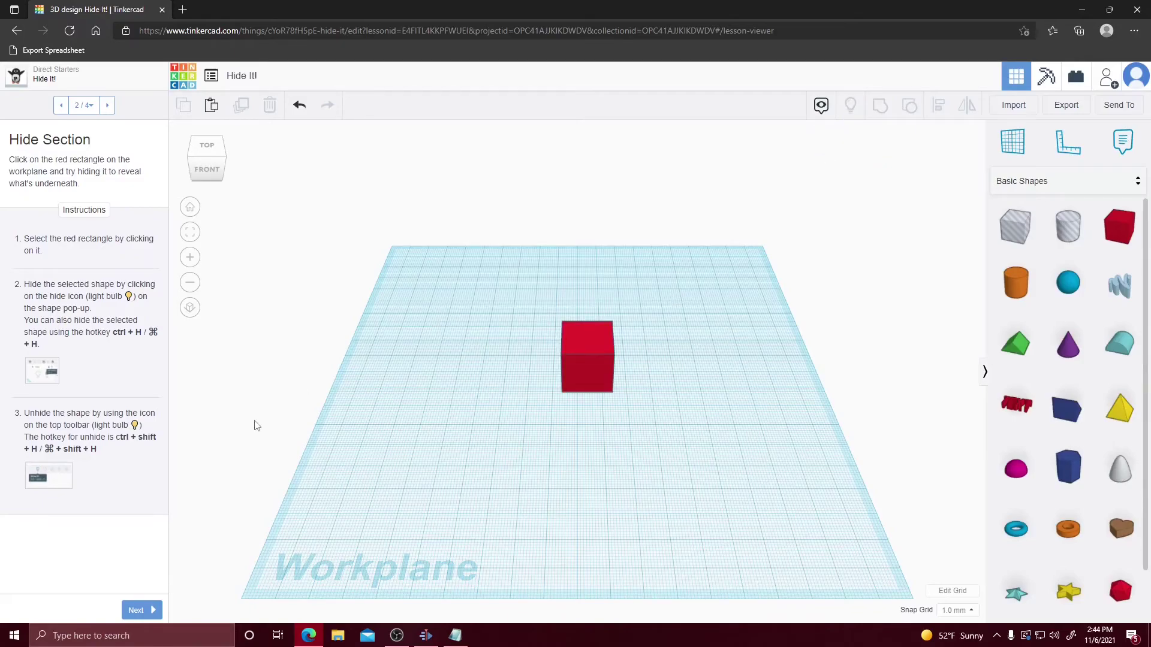
Finish the Hide It! lesson and continue to Align It!
click(151, 610)
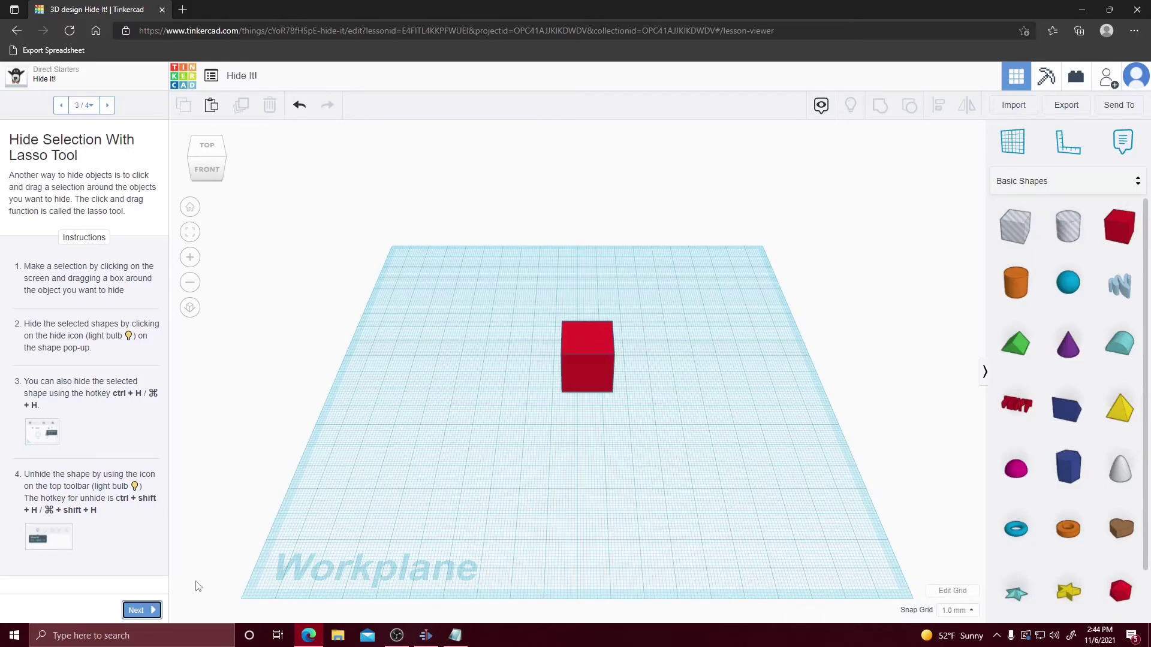
click(150, 610)
click(151, 607)
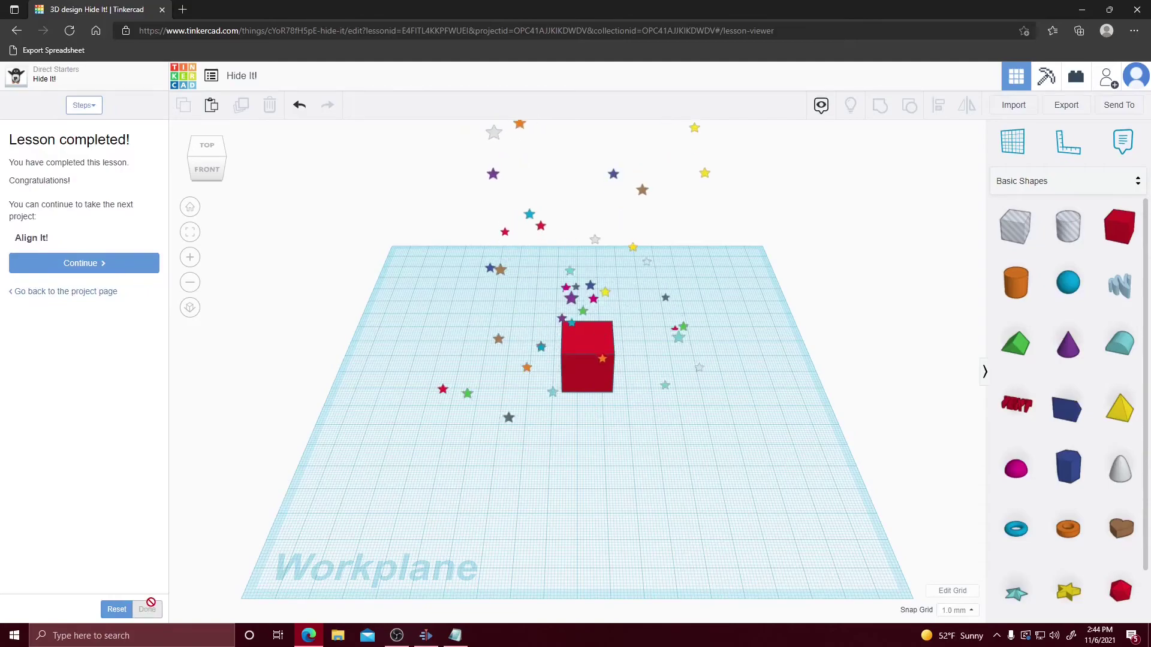
click(123, 267)
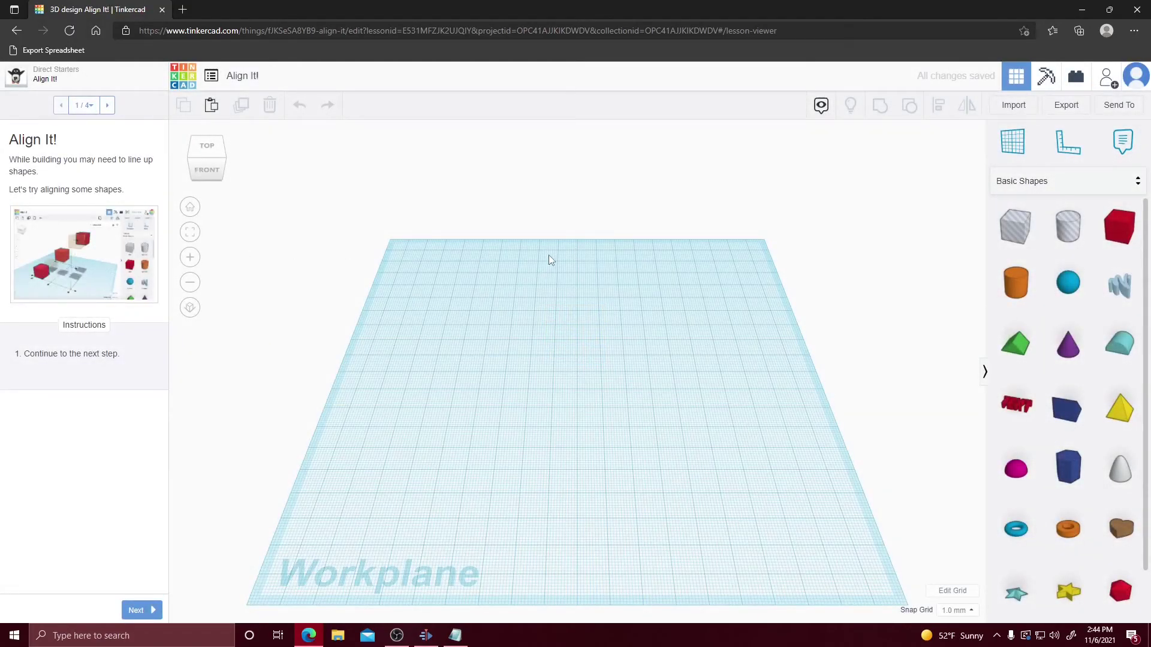
Go to the alignment preview step, place three red boxes in a row, and select all three
click(150, 610)
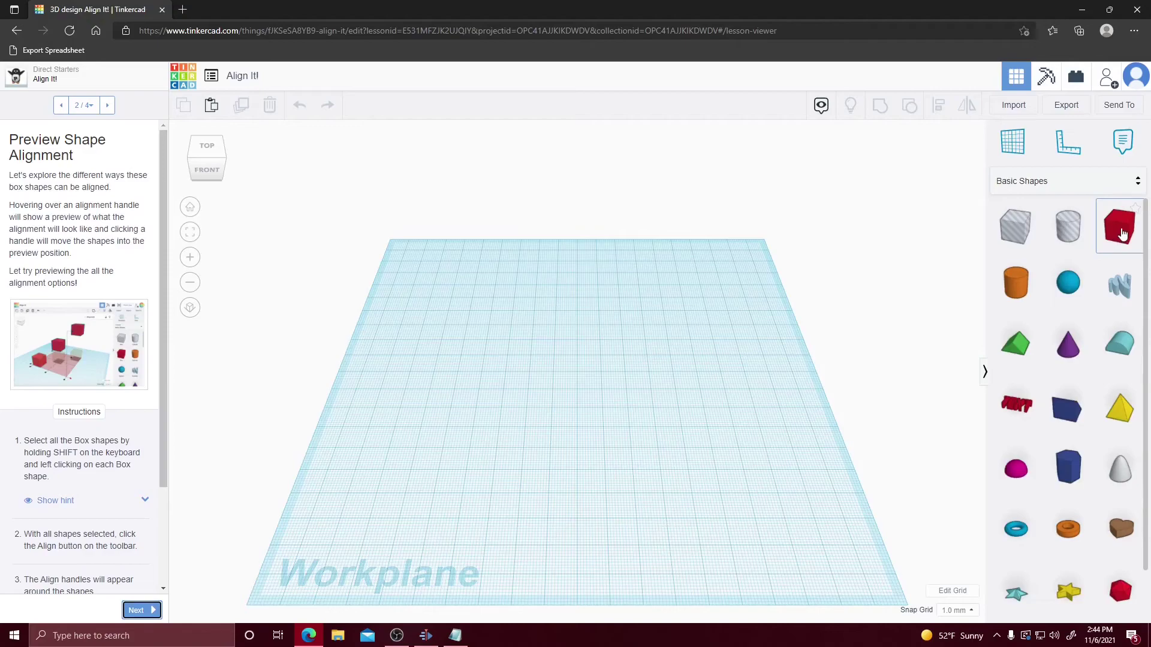
drag(1120, 230, 517, 380)
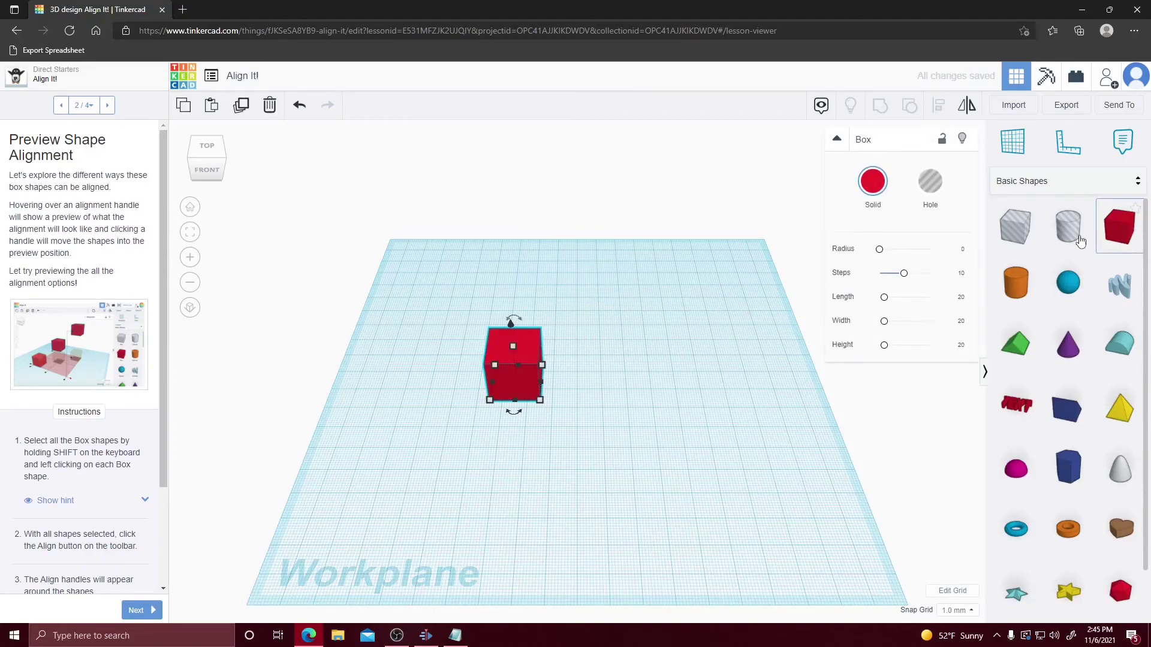
drag(1119, 230, 628, 384)
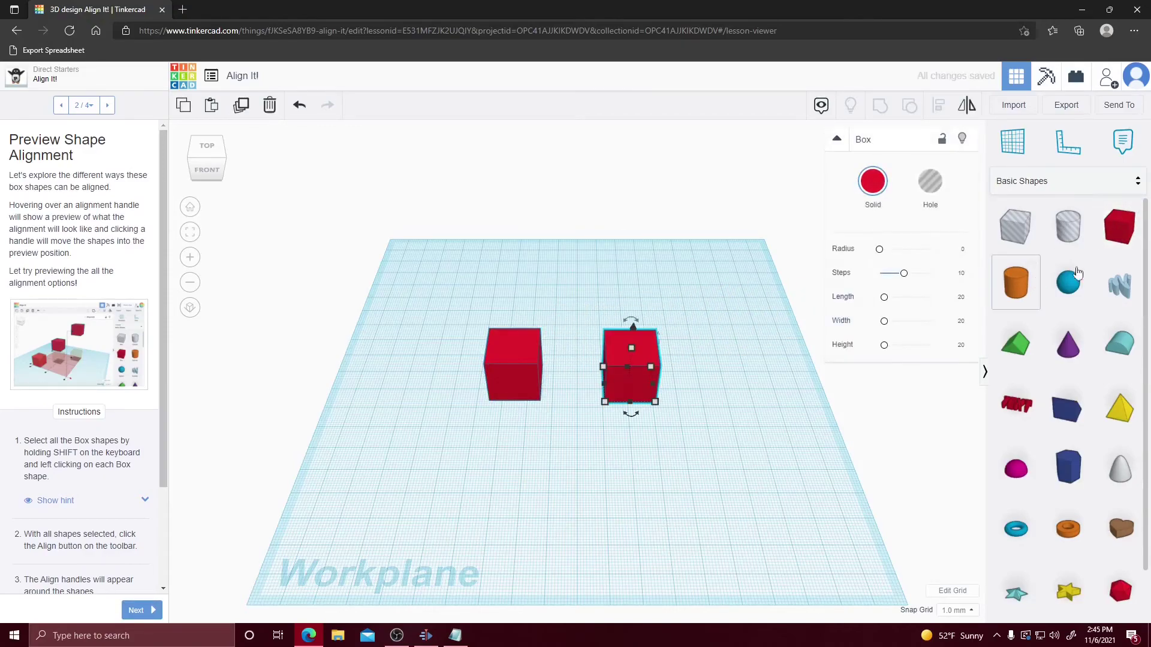
drag(1120, 230, 719, 383)
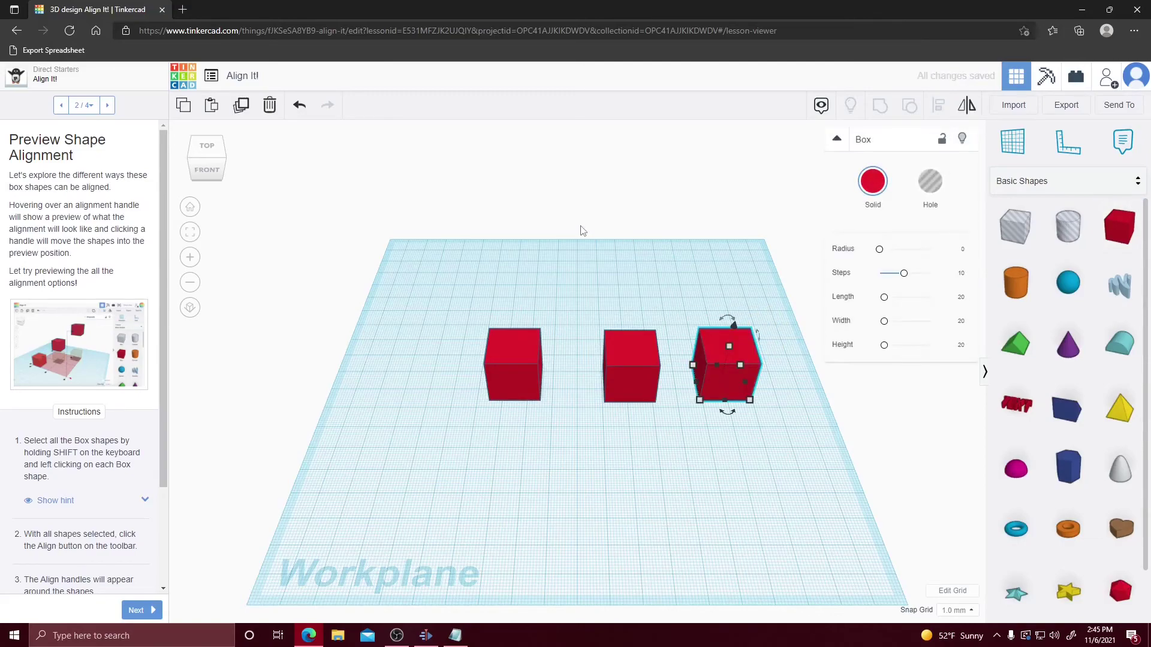
click(580, 231)
click(517, 366)
shift+click(629, 363)
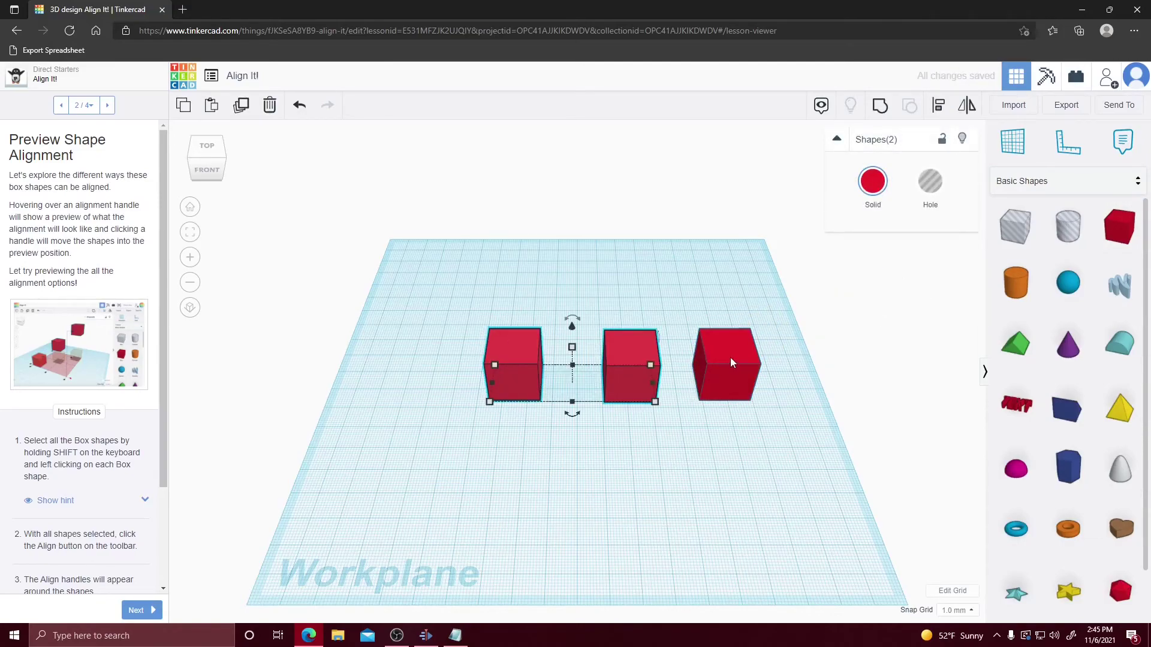
shift+click(731, 355)
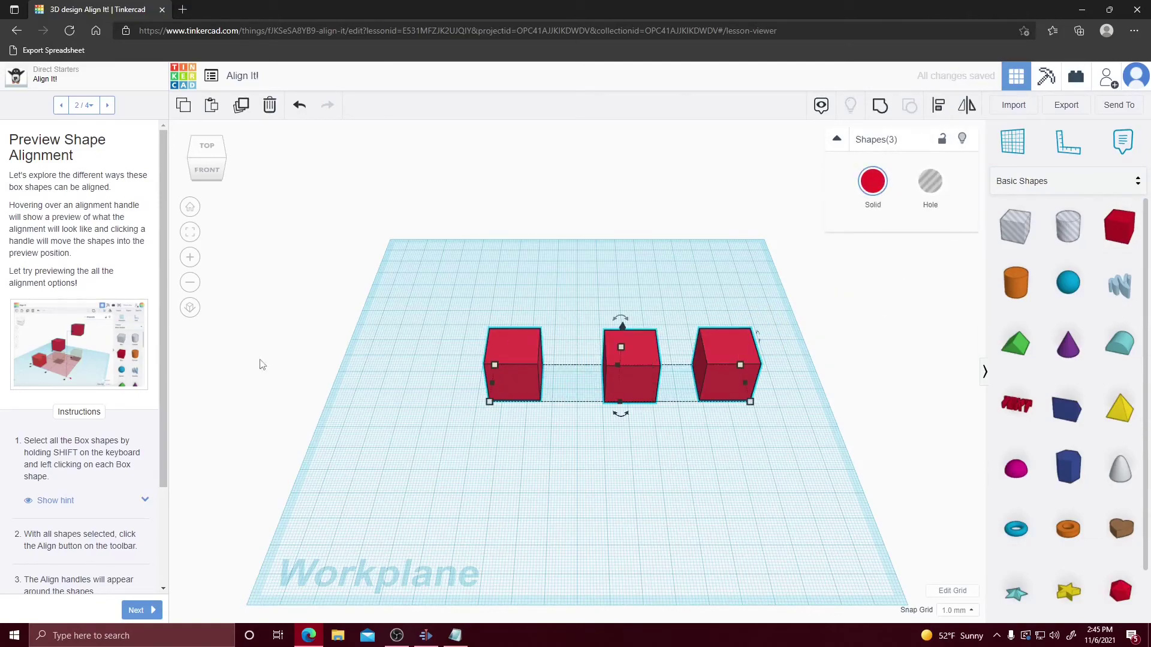
Left-align the three boxes with the Align tool, then undo it
click(942, 113)
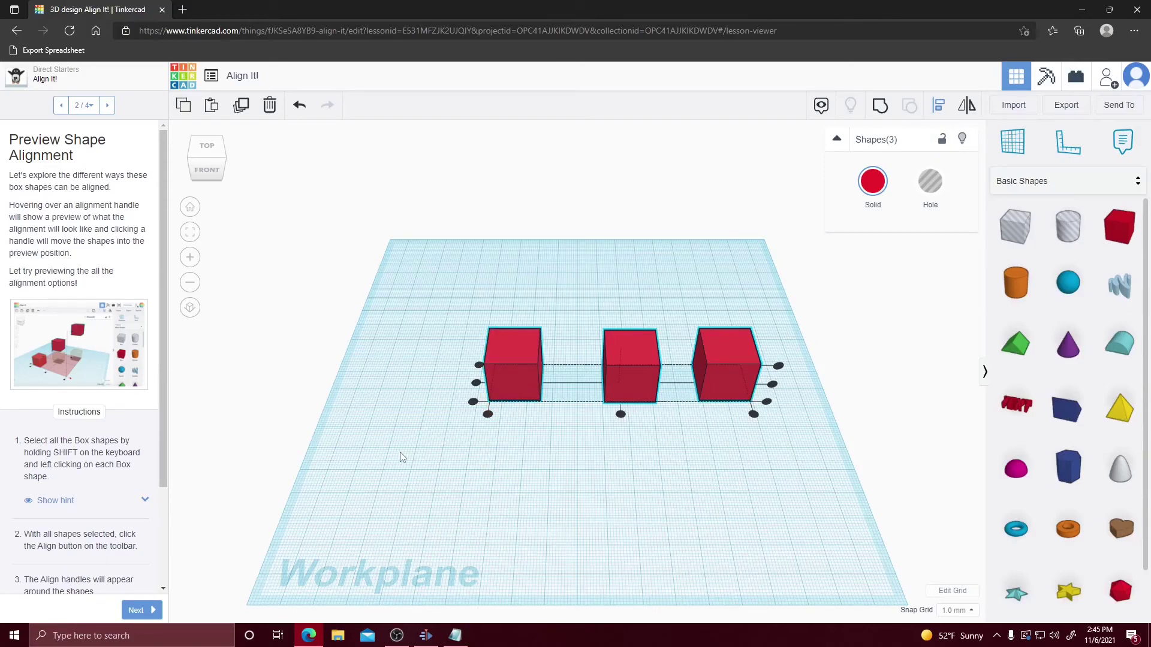
click(488, 415)
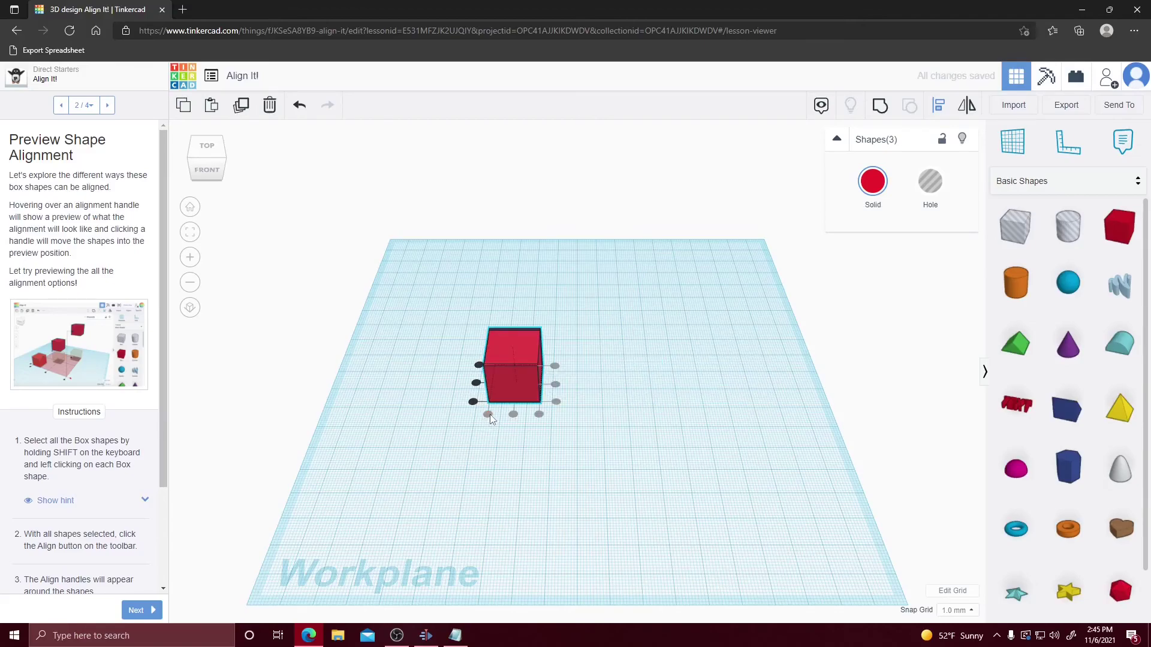
mouse_move(480, 403)
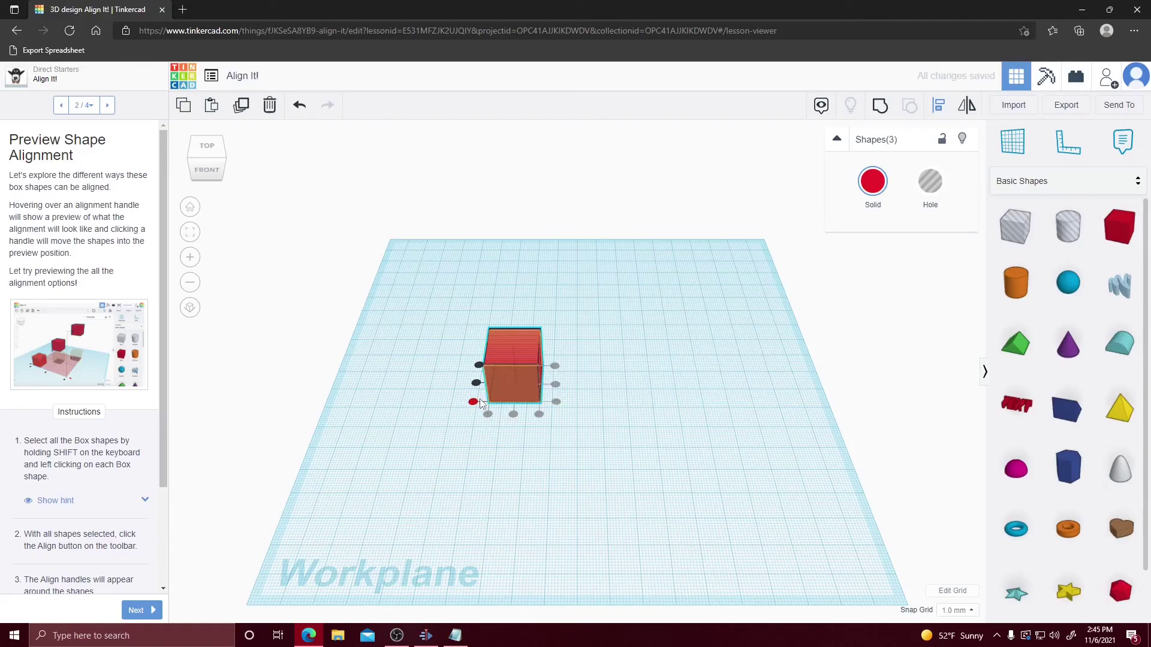
click(299, 105)
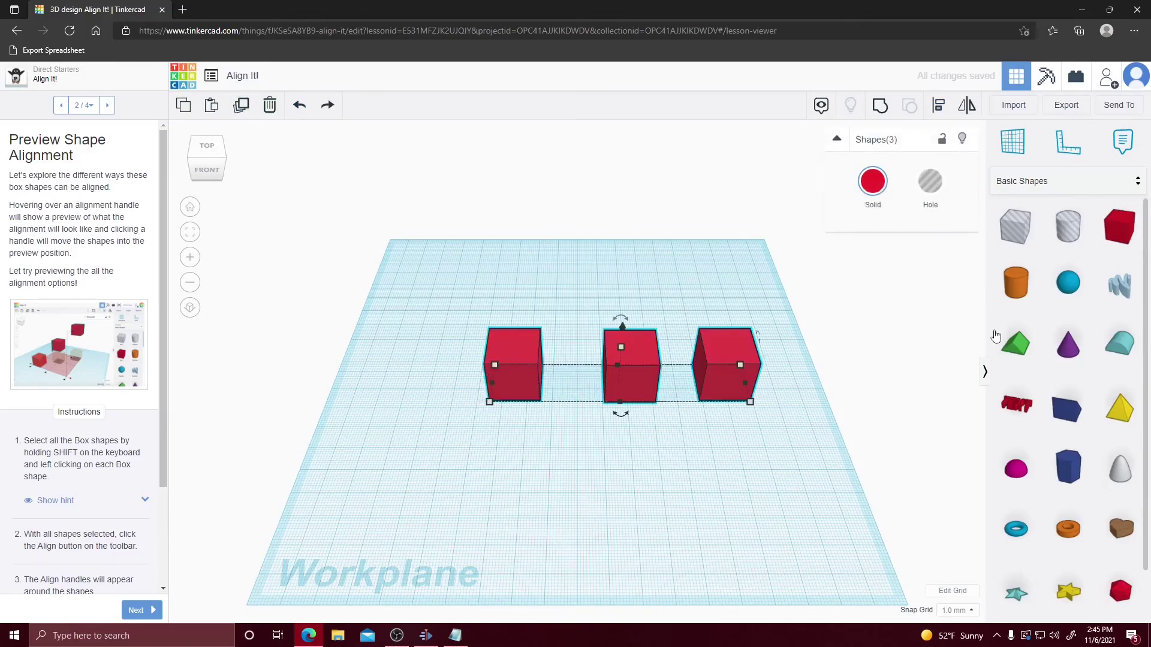
Select the left and middle boxes and centre-align them onto the same spot
click(939, 107)
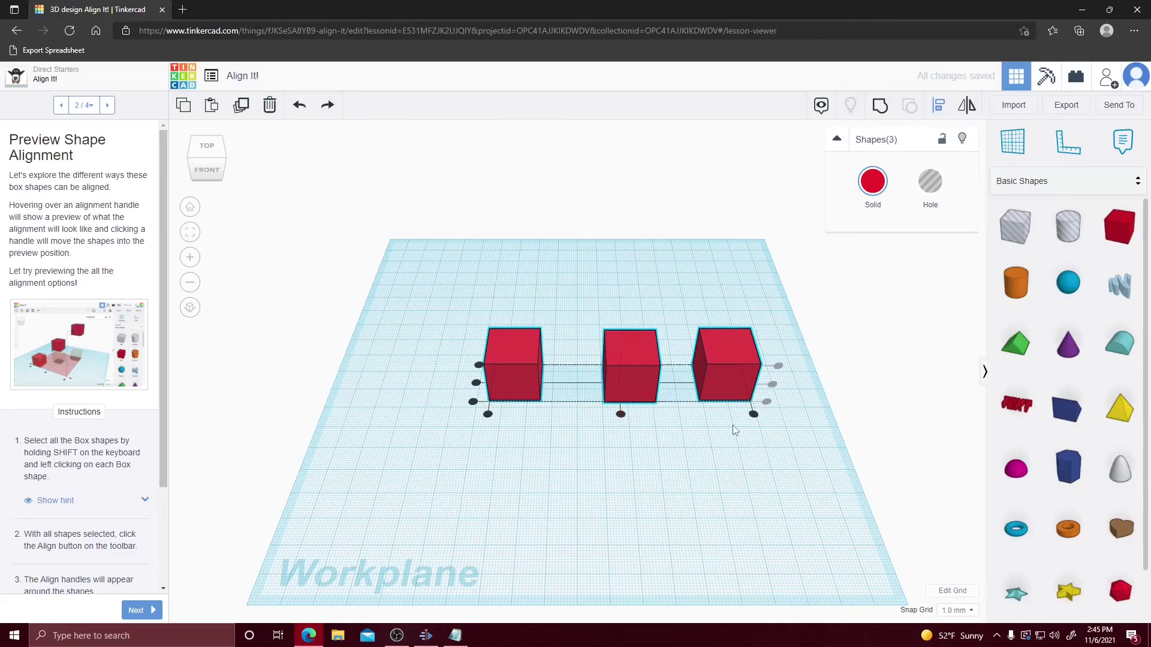
click(709, 411)
click(513, 352)
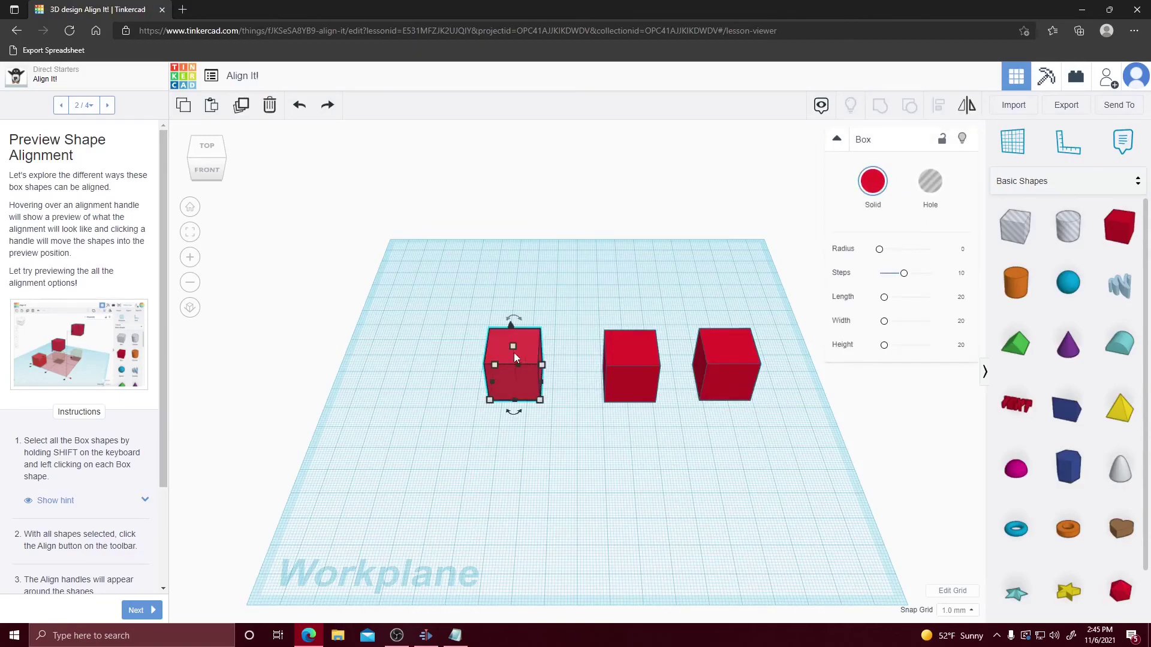
shift+click(625, 353)
click(938, 107)
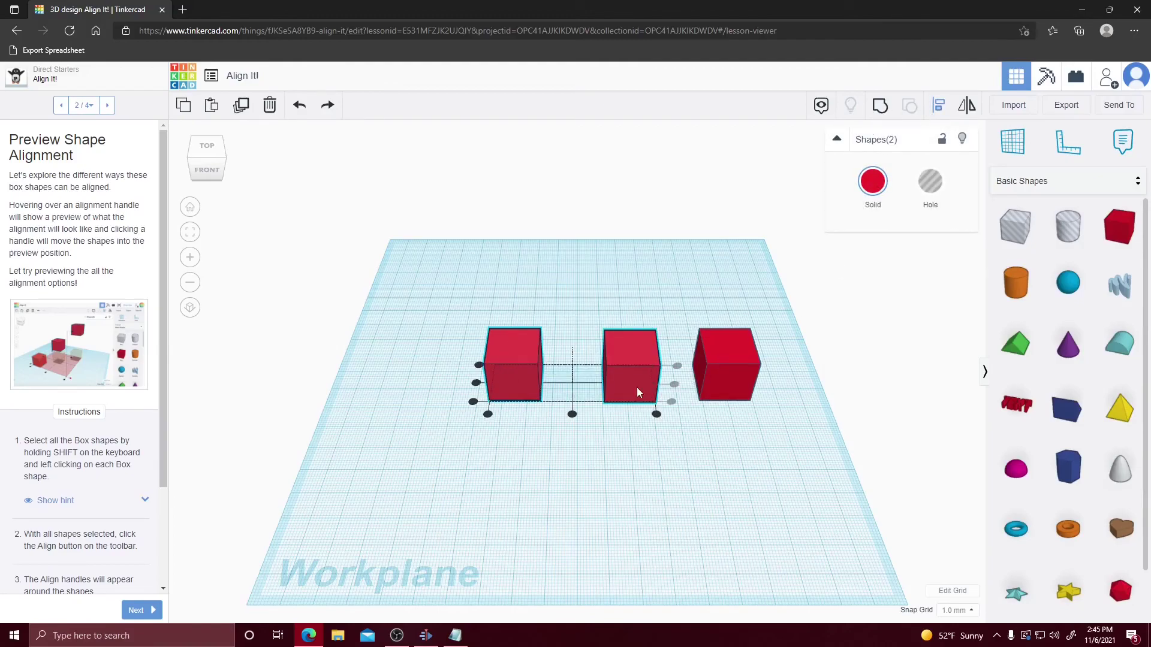
click(476, 384)
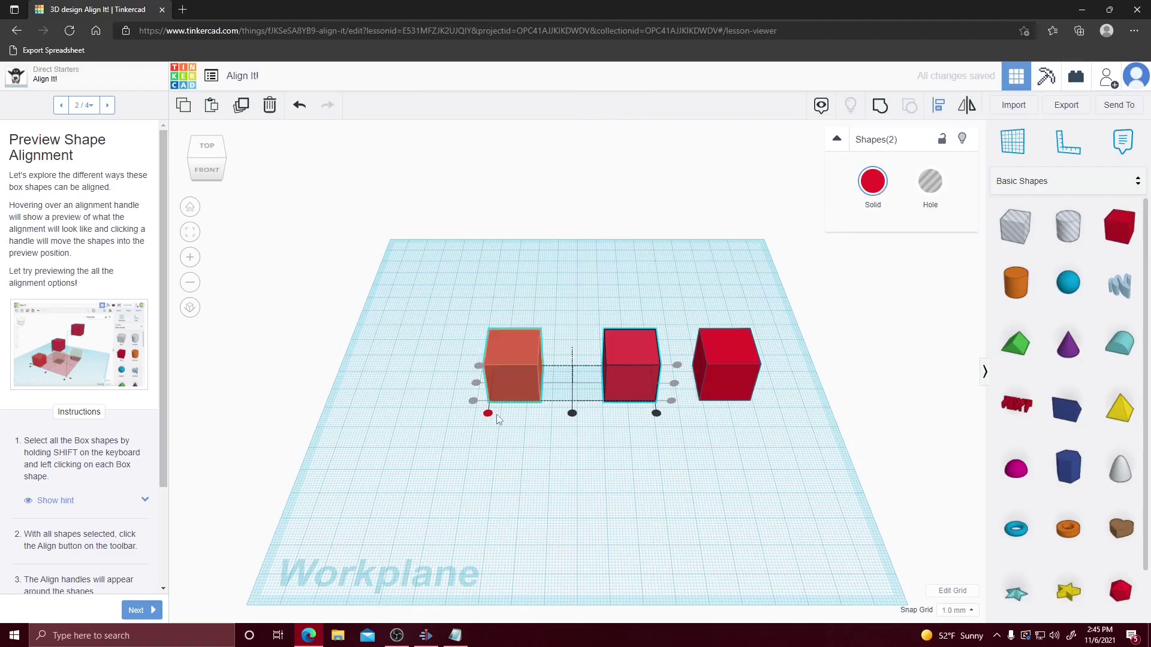
click(572, 413)
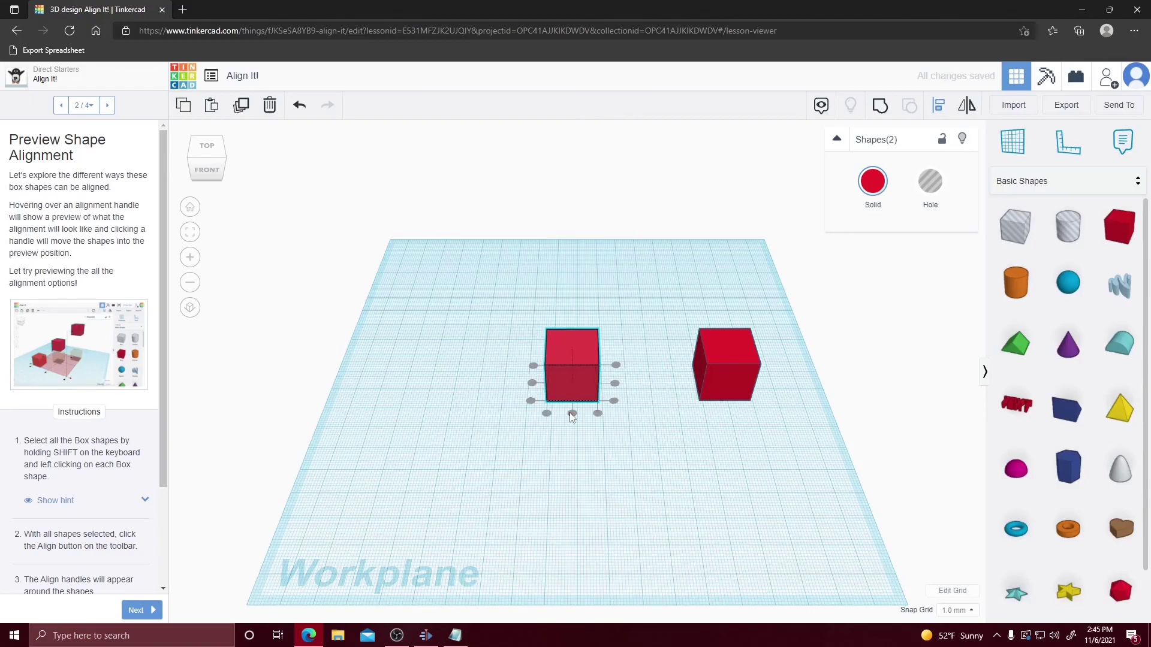
Step through the remaining Align It! pages and mark the lesson done
click(590, 275)
scroll(146, 567, down, 2)
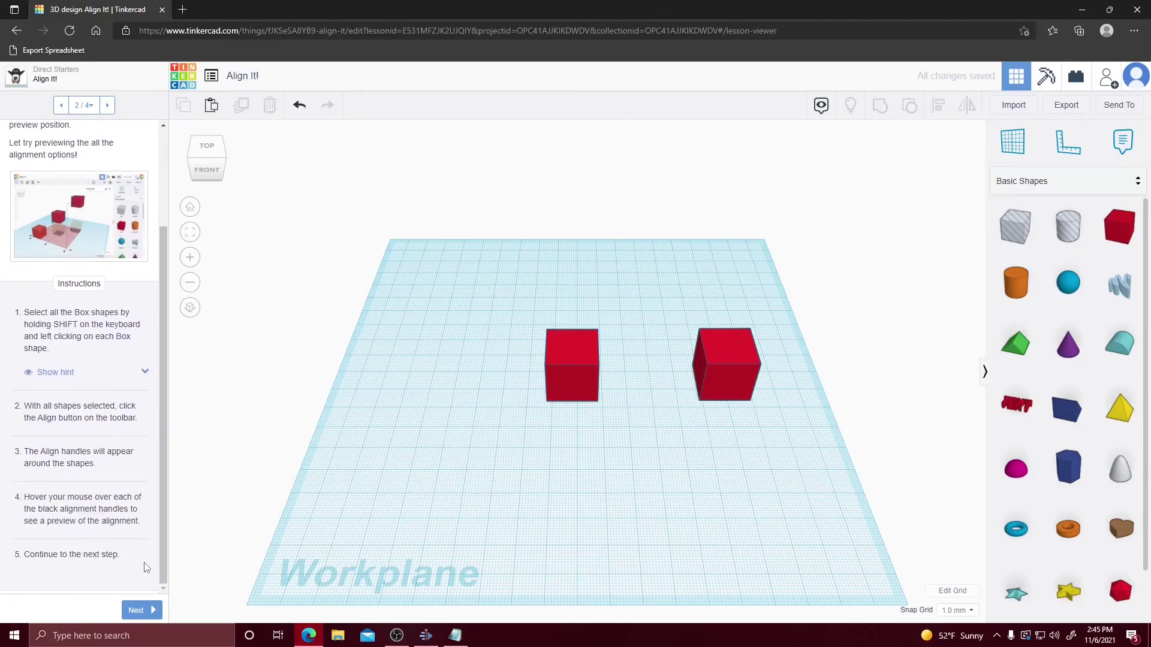
click(134, 609)
click(137, 610)
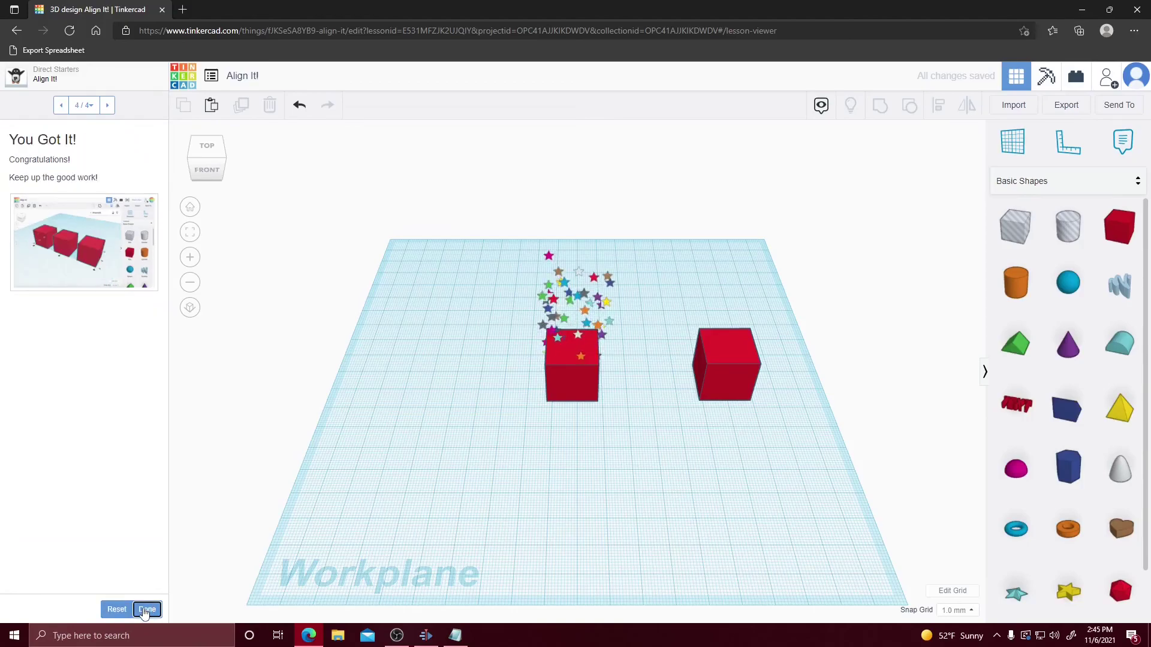
click(146, 609)
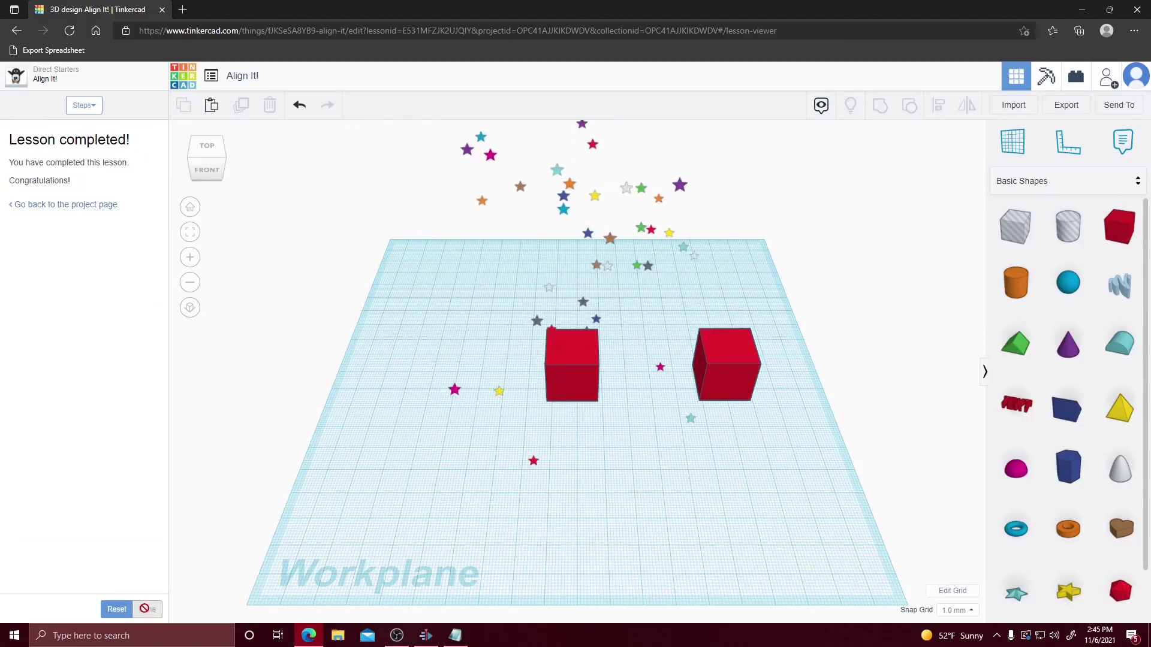